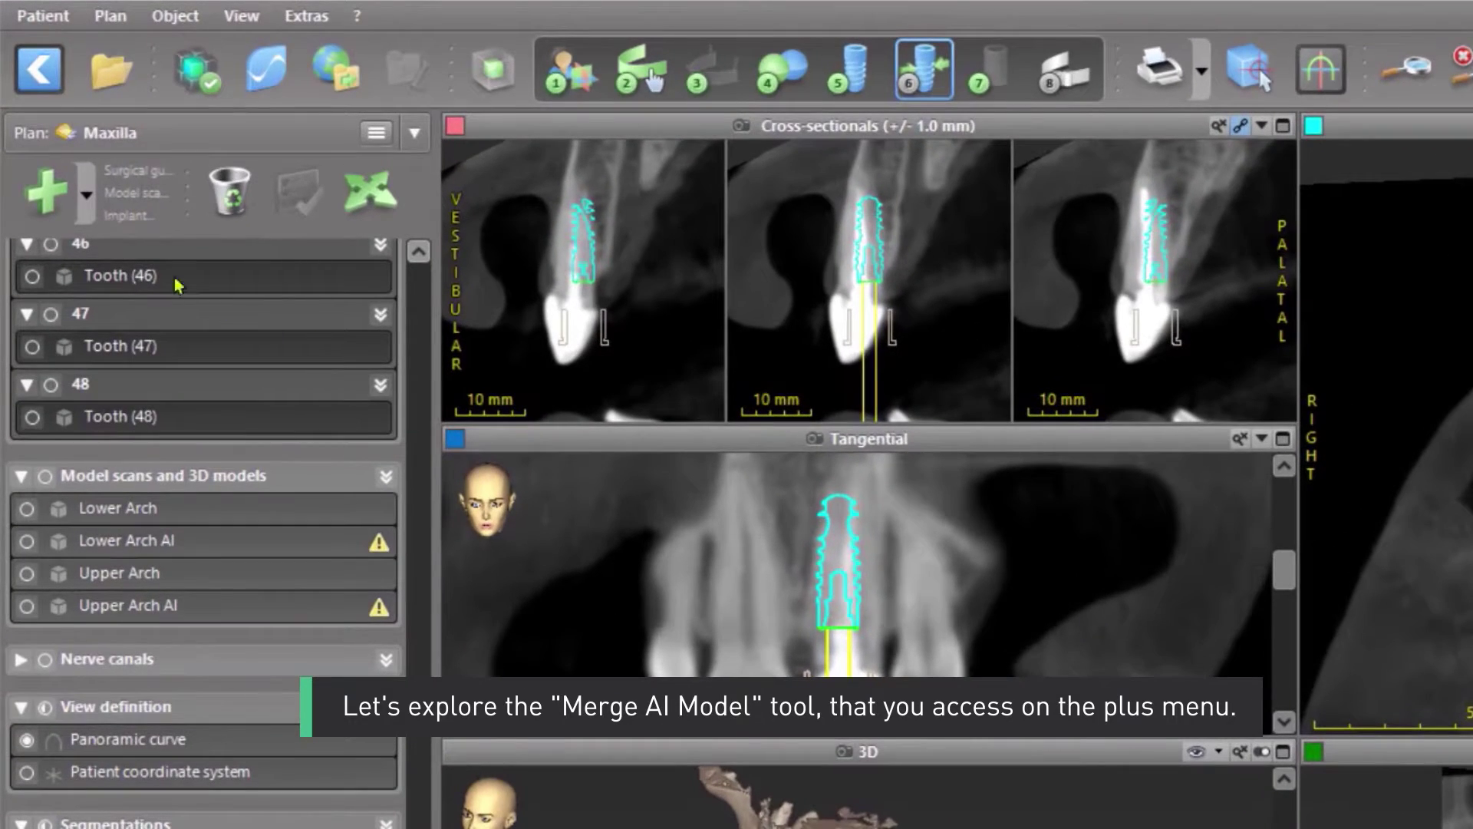
- Start creating a merged AI model and maximize its creation window
click(86, 196)
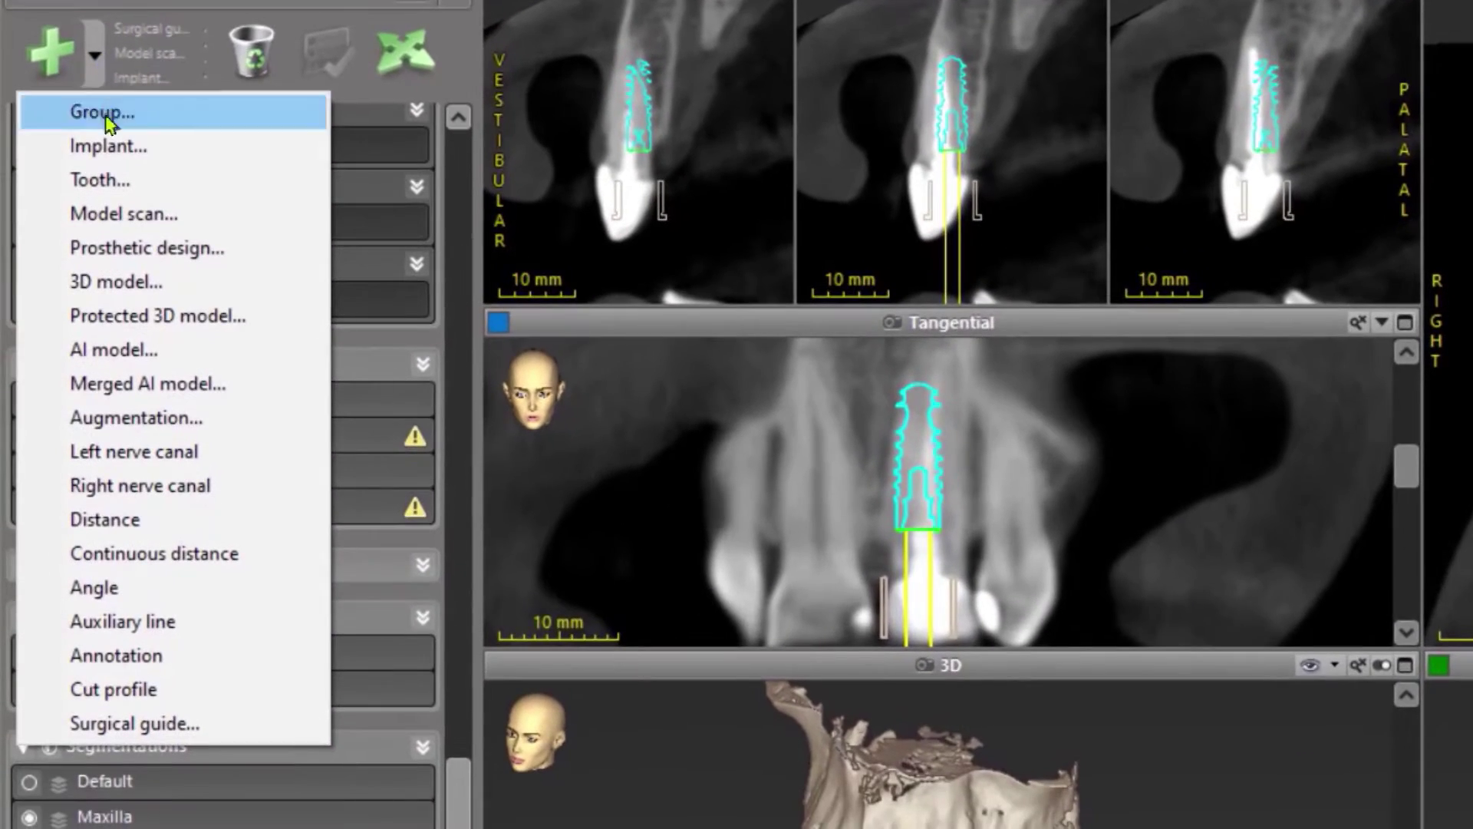
click(167, 384)
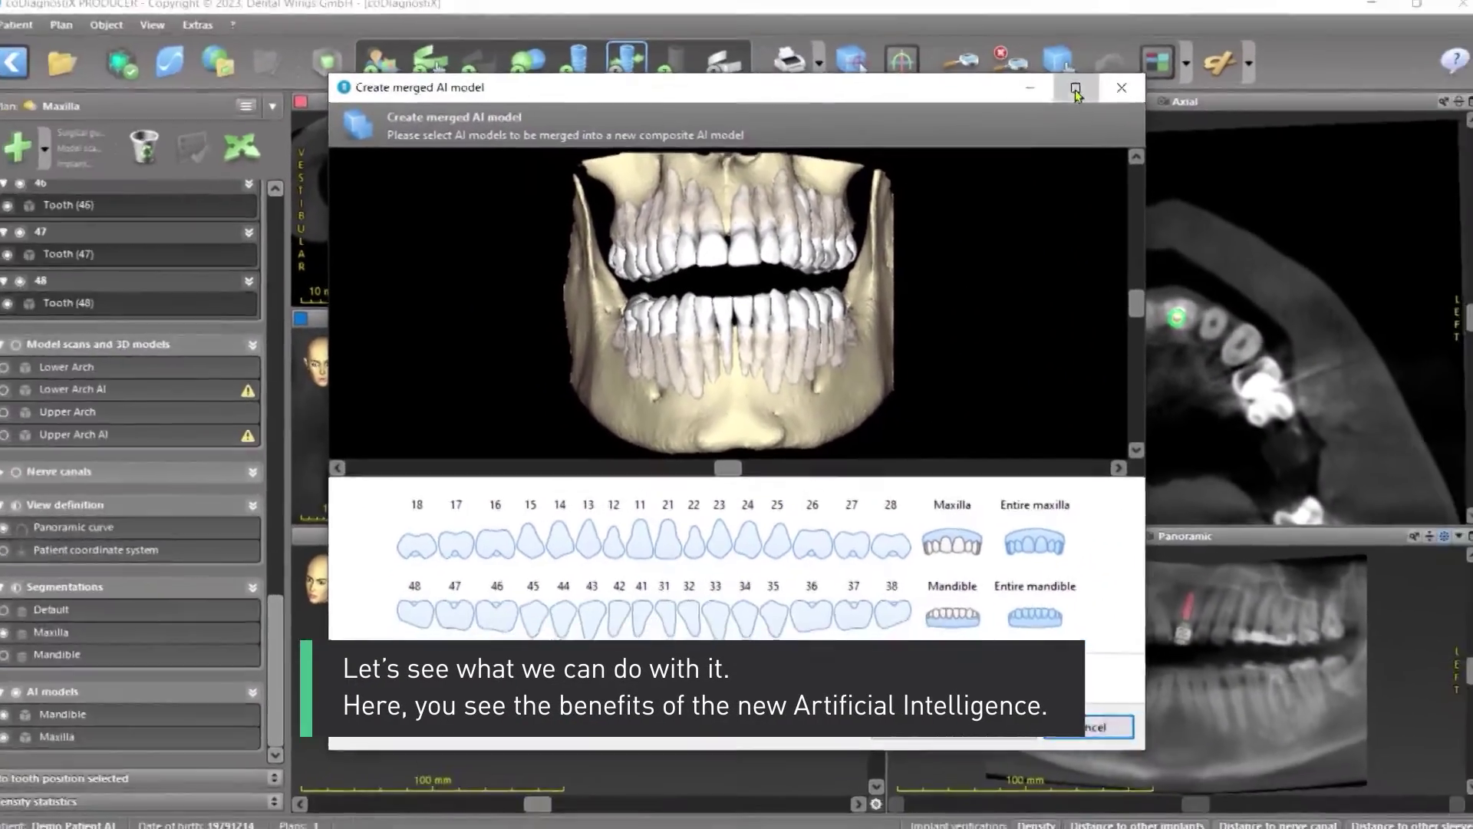
double_click(892, 10)
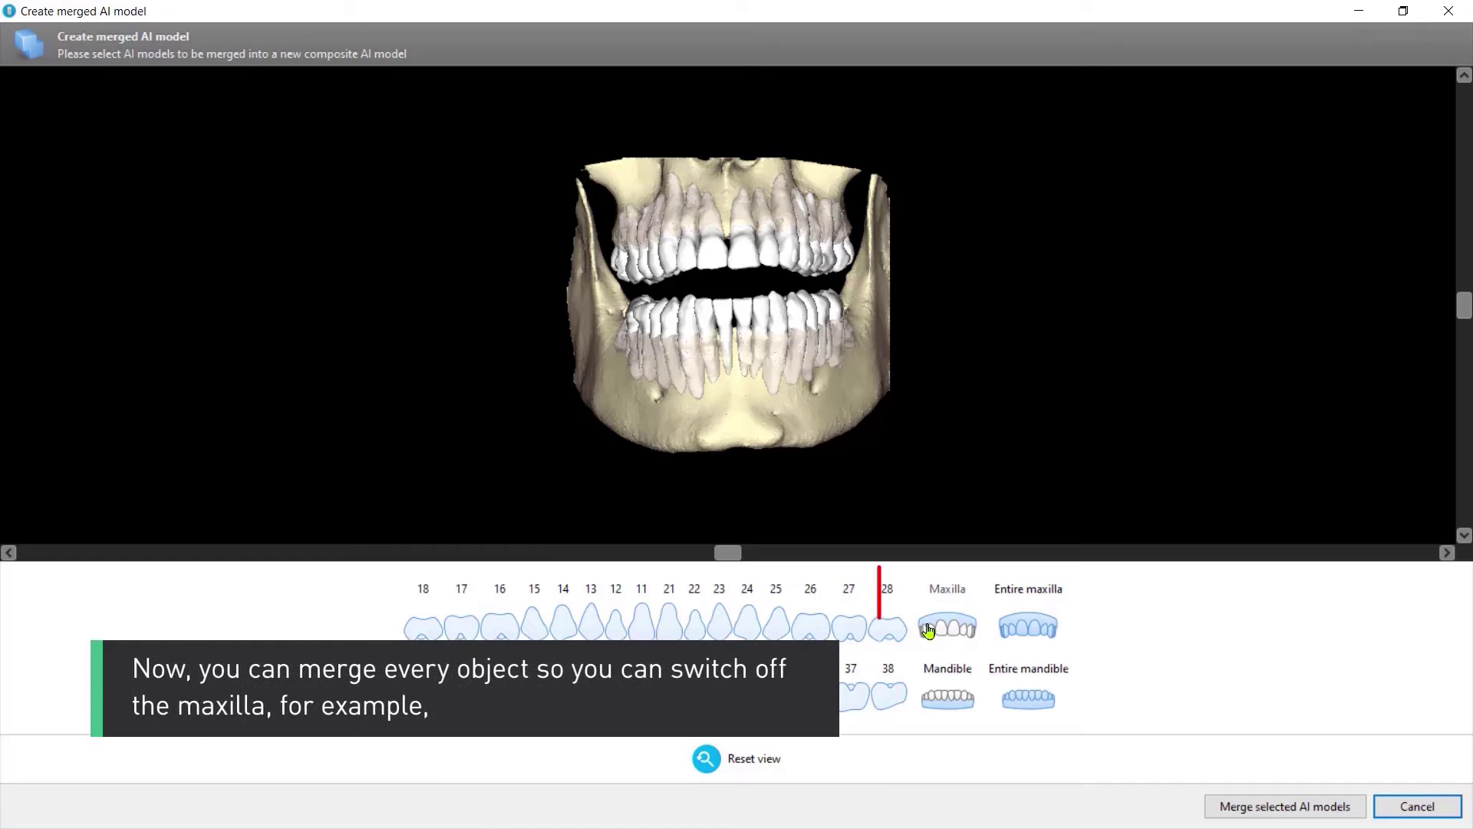
- Toggle the entire maxilla off and on, and exclude the entire mandible from the merge selection
click(1033, 631)
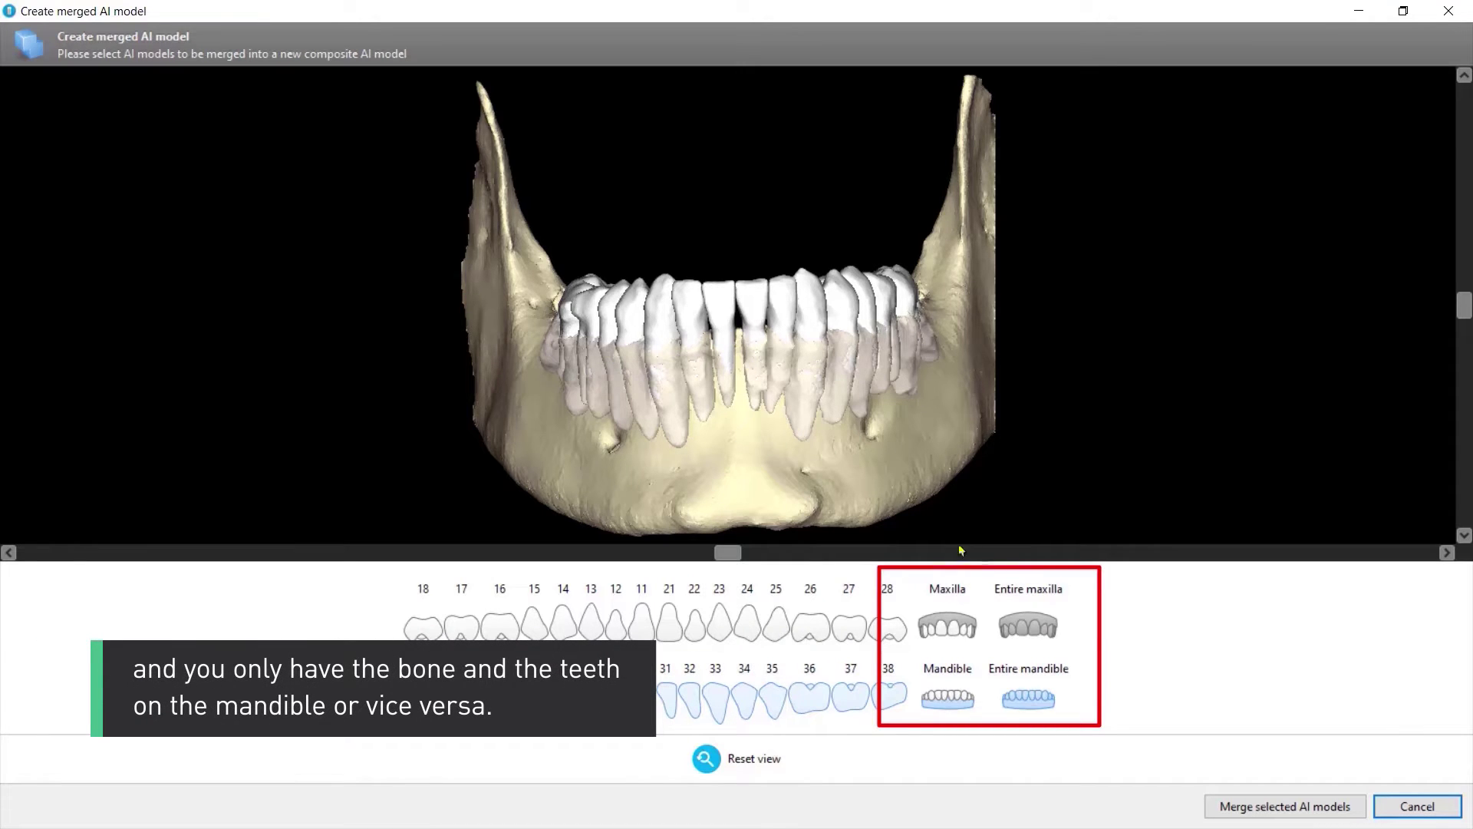
click(1028, 625)
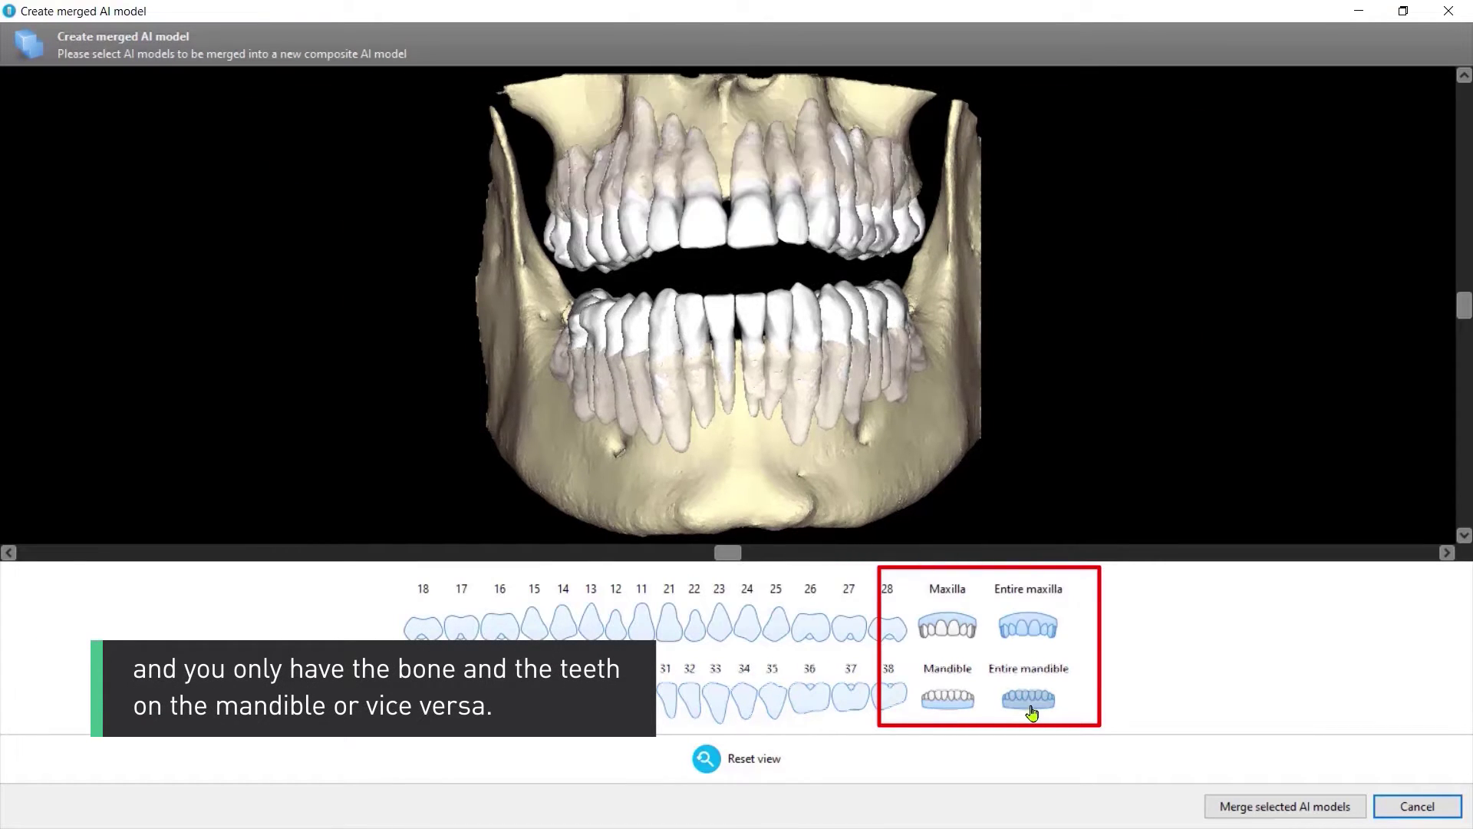
click(1031, 707)
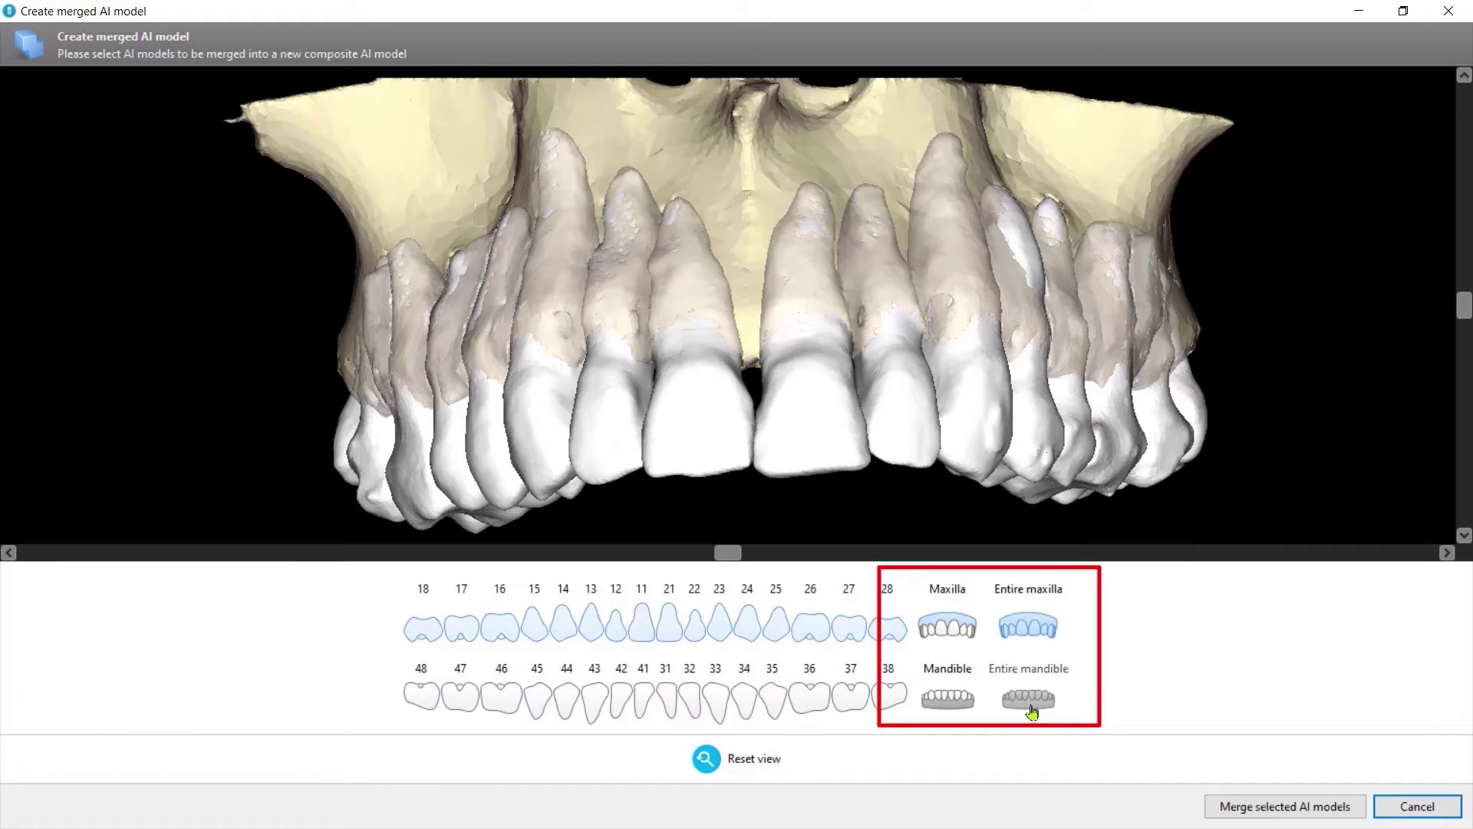
- Deselect the entire maxilla and toggle only the maxilla bone on and off
click(1028, 626)
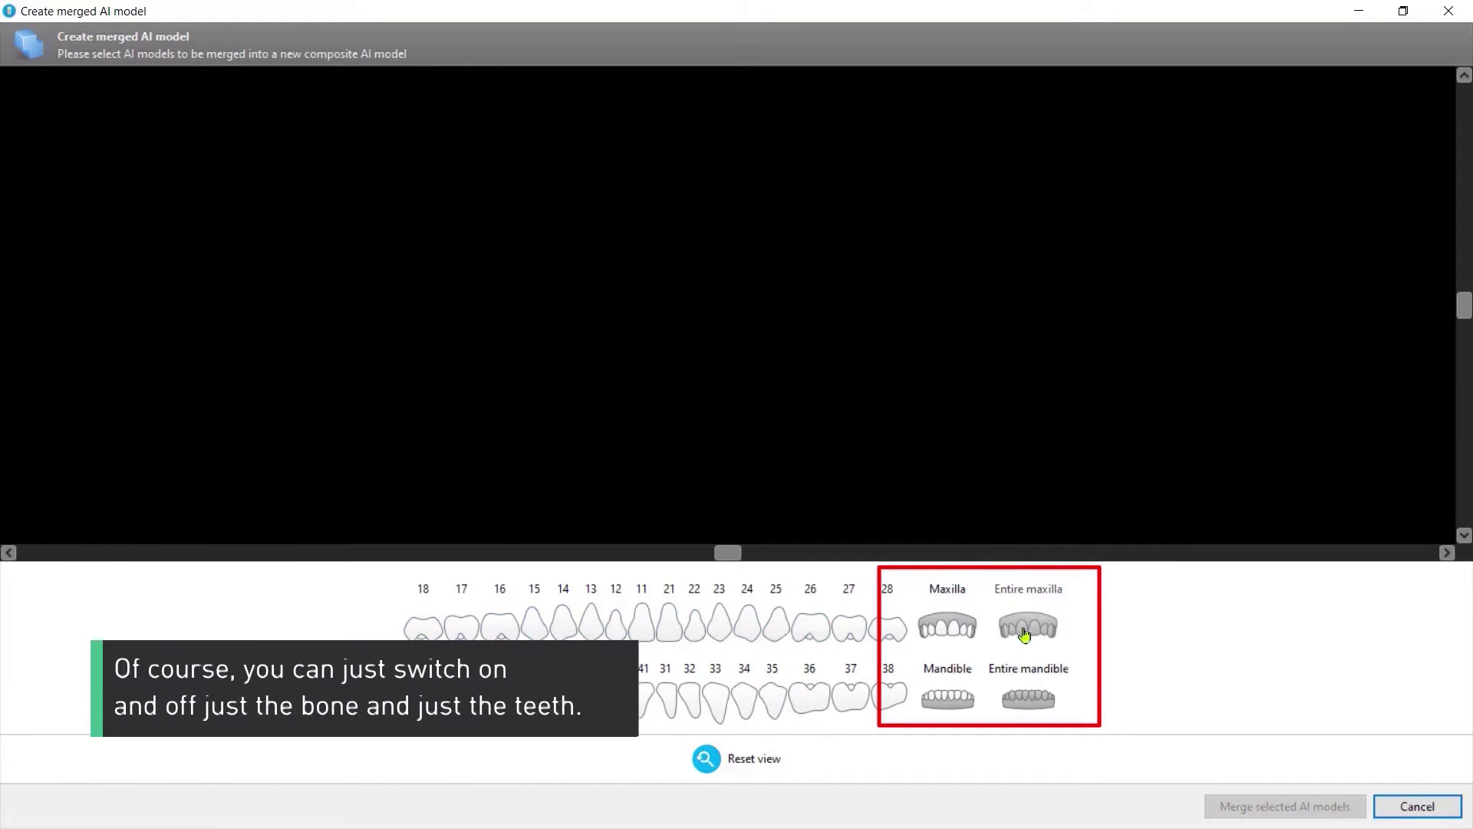
click(949, 627)
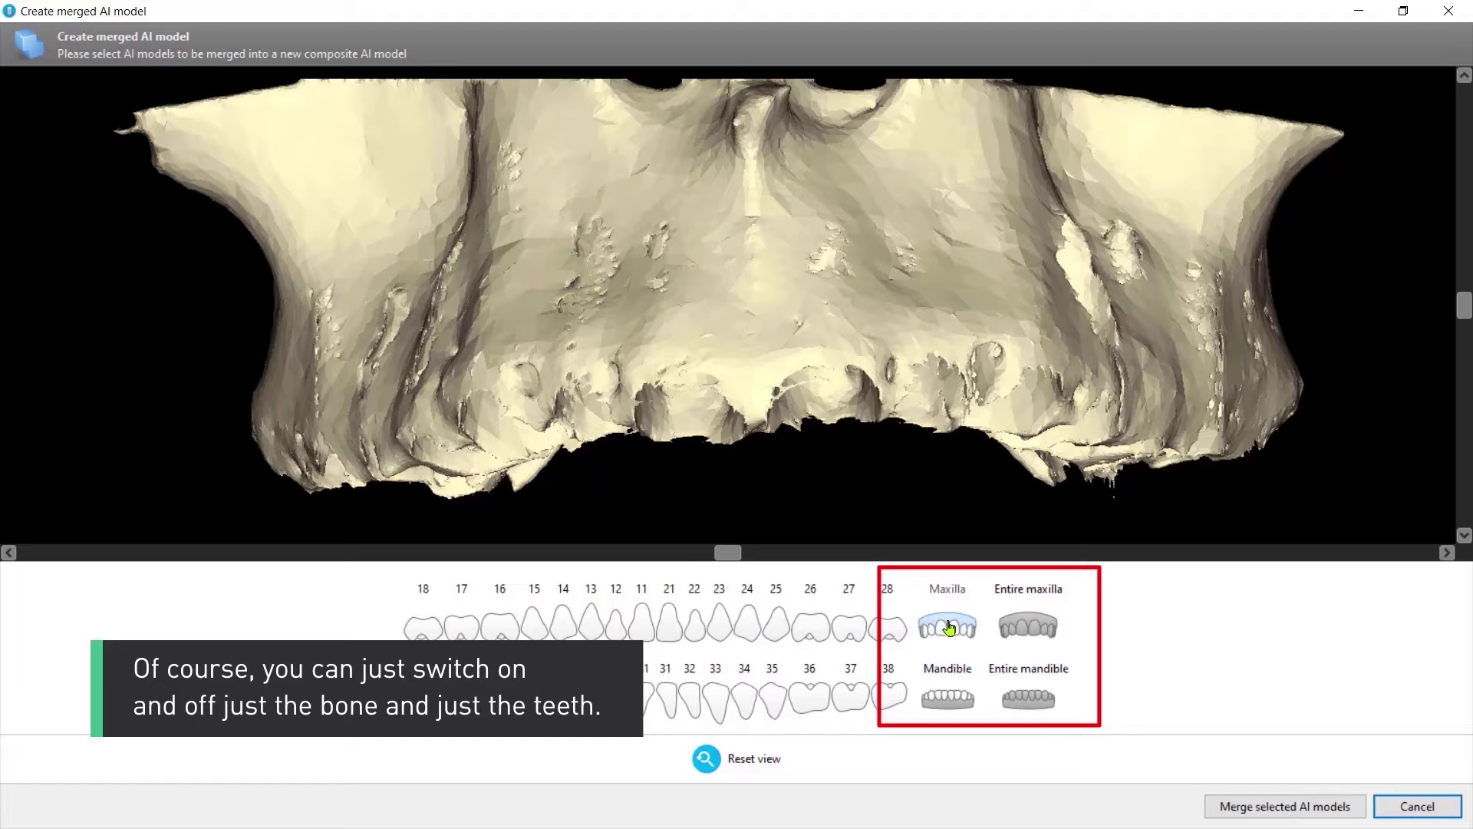
click(949, 627)
- Select the entire maxilla without its bone and merge the selected AI models, combining only the upper teeth
click(1029, 625)
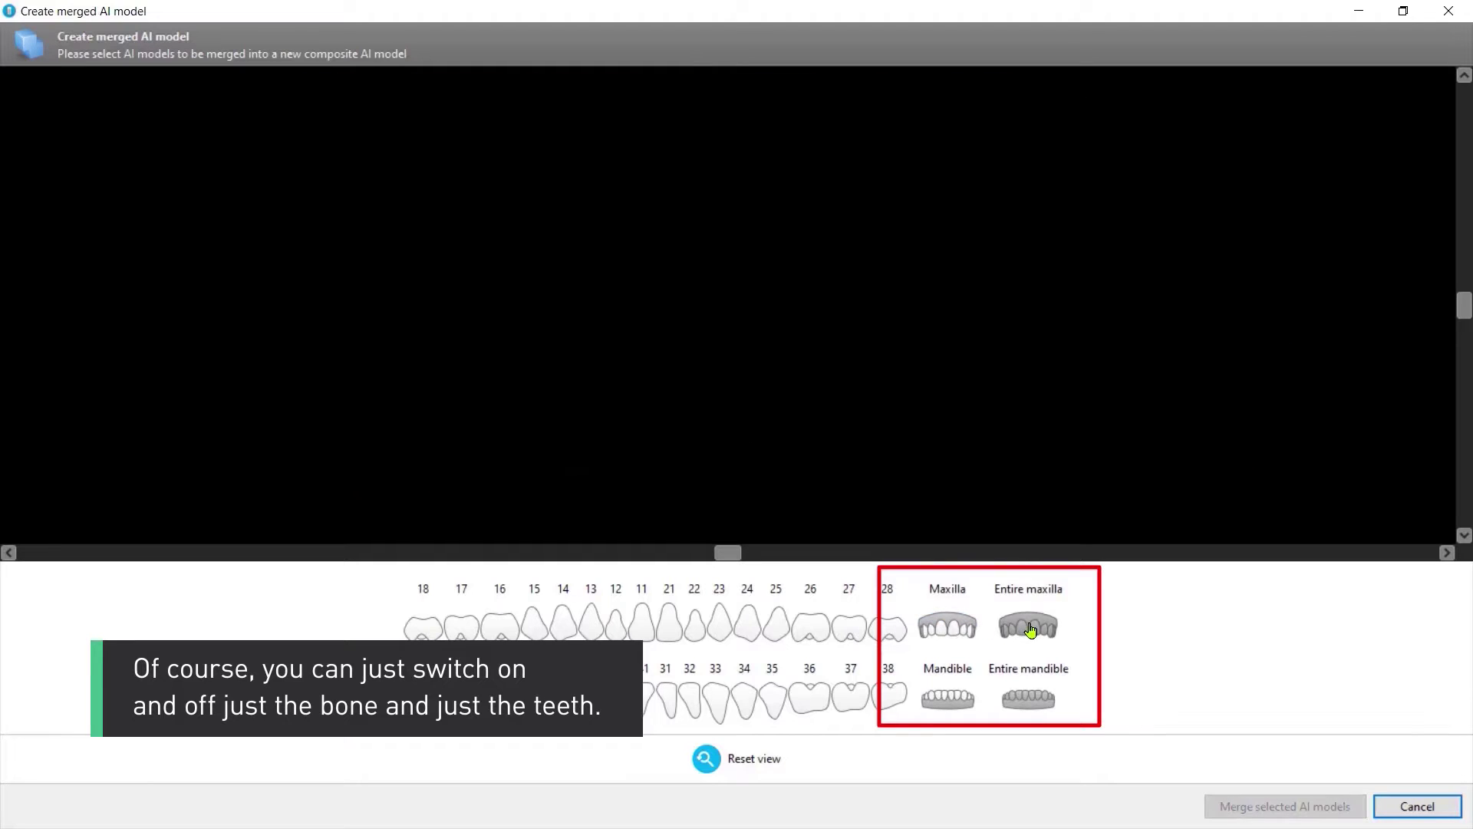
click(952, 628)
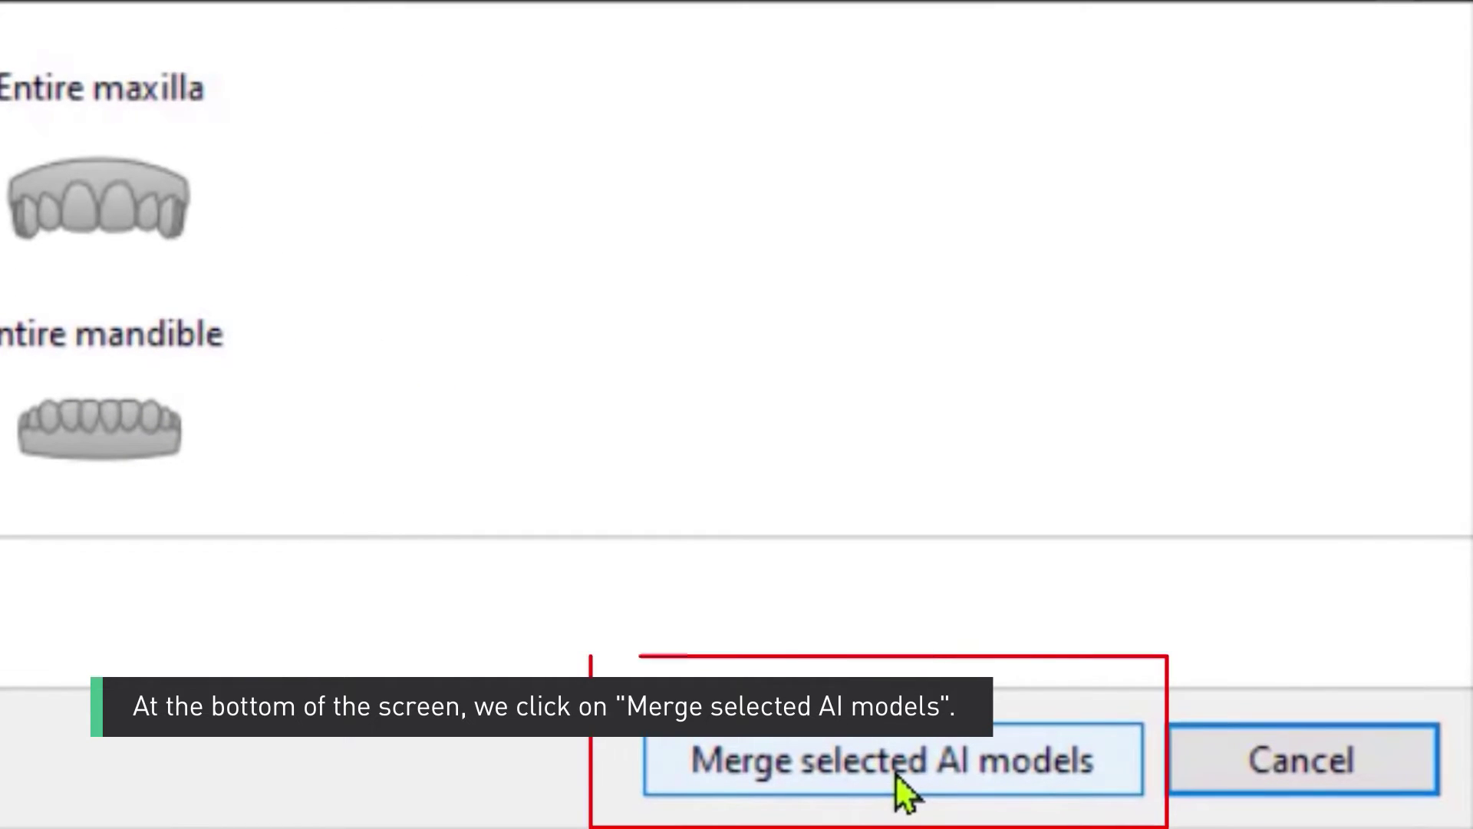
click(897, 775)
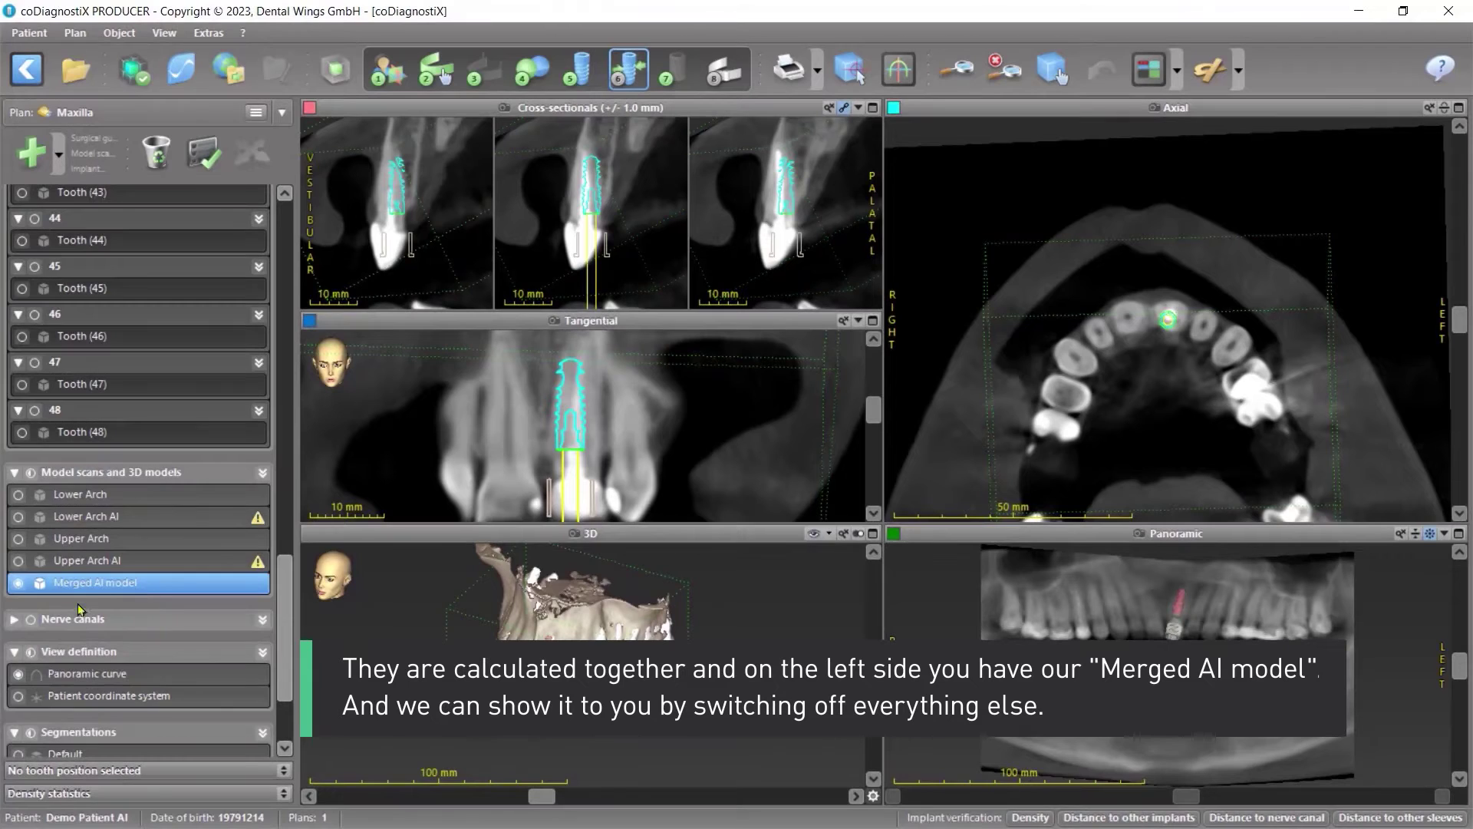
- Hide the Maxilla segmentation and rename the merged AI model as "Merged AI Teeth Maxilla"
scroll(80, 610, down, 3)
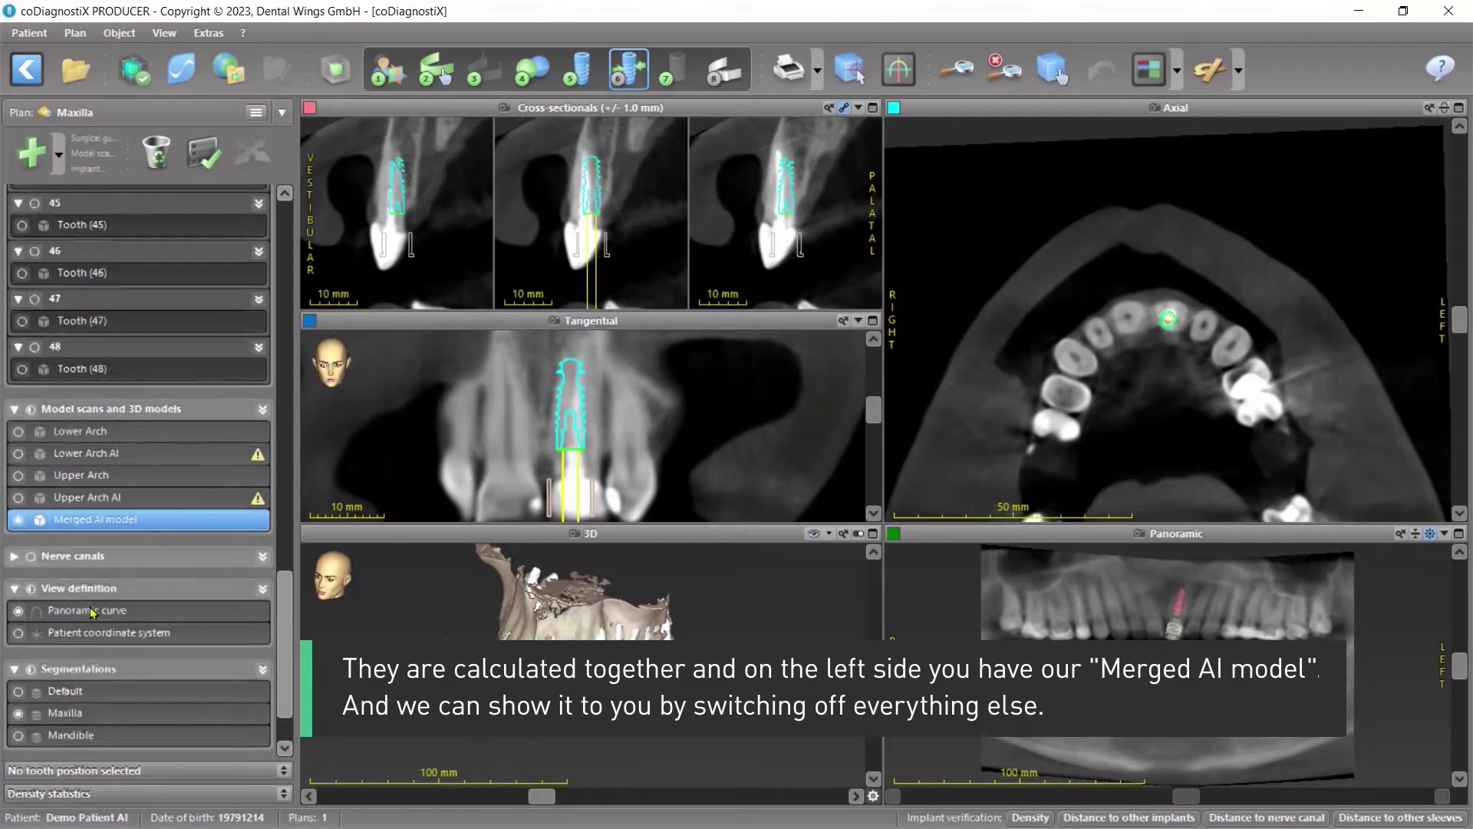
click(17, 628)
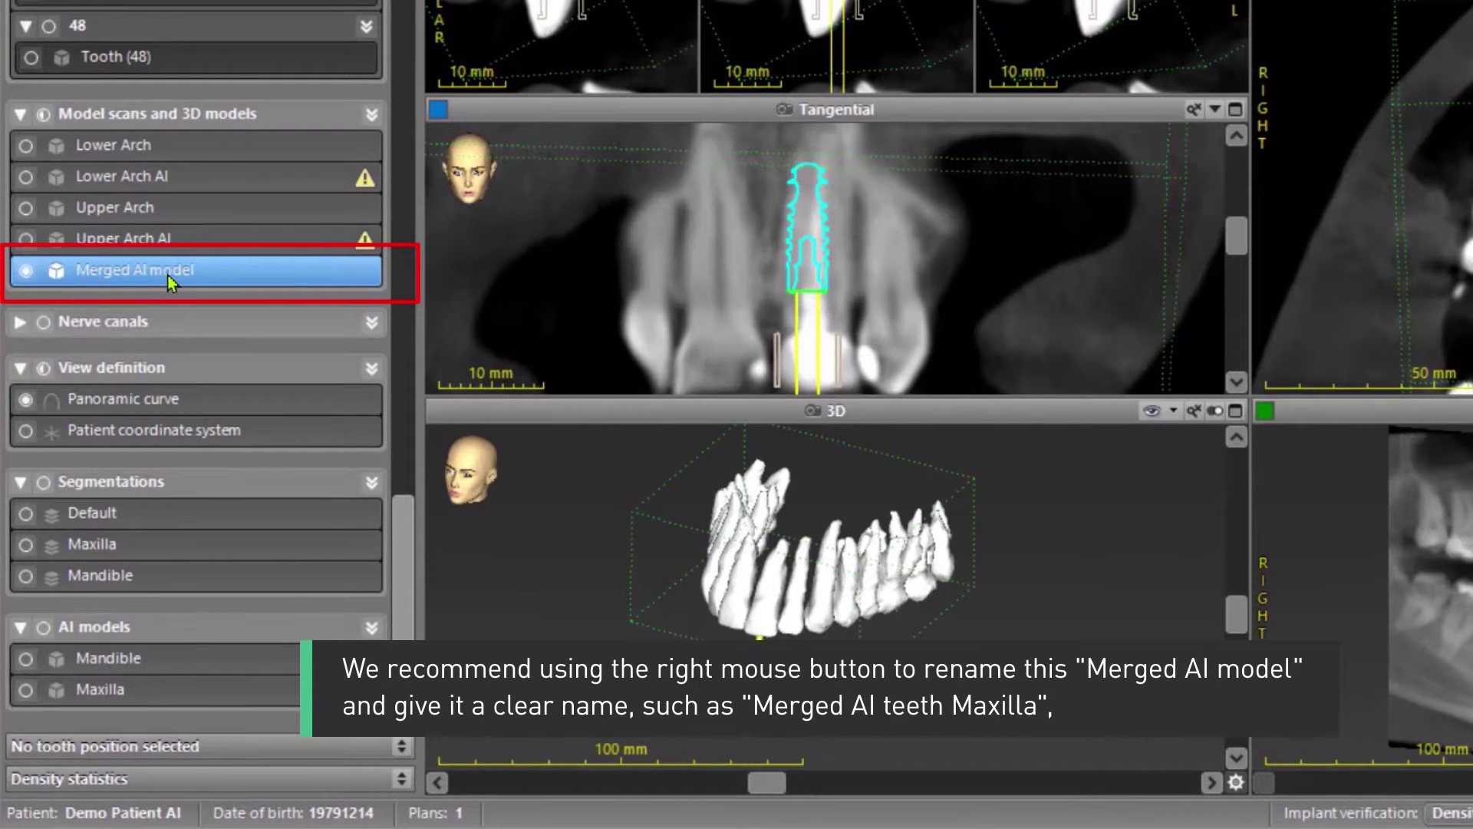
right_click(167, 275)
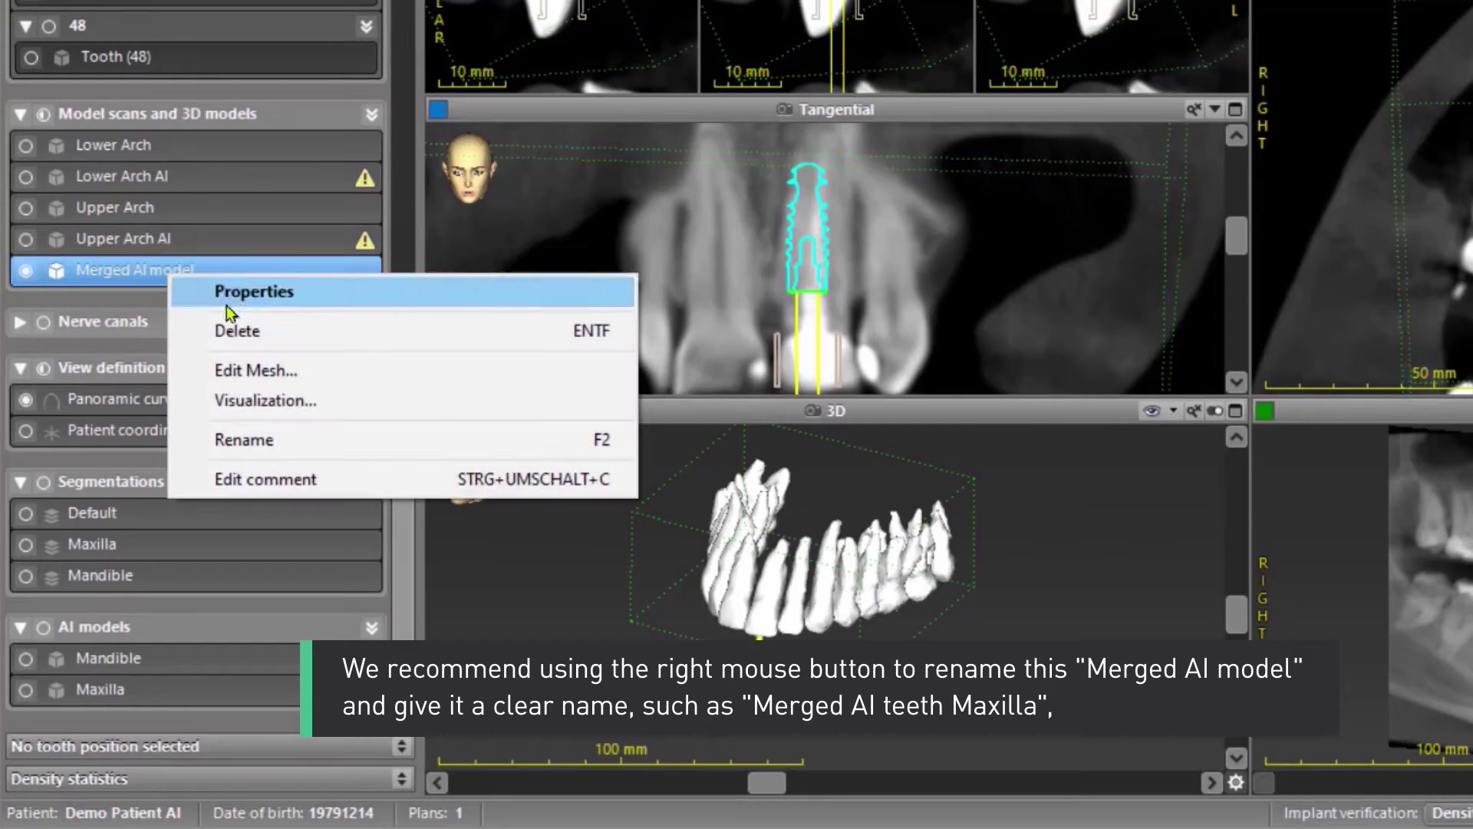
click(236, 441)
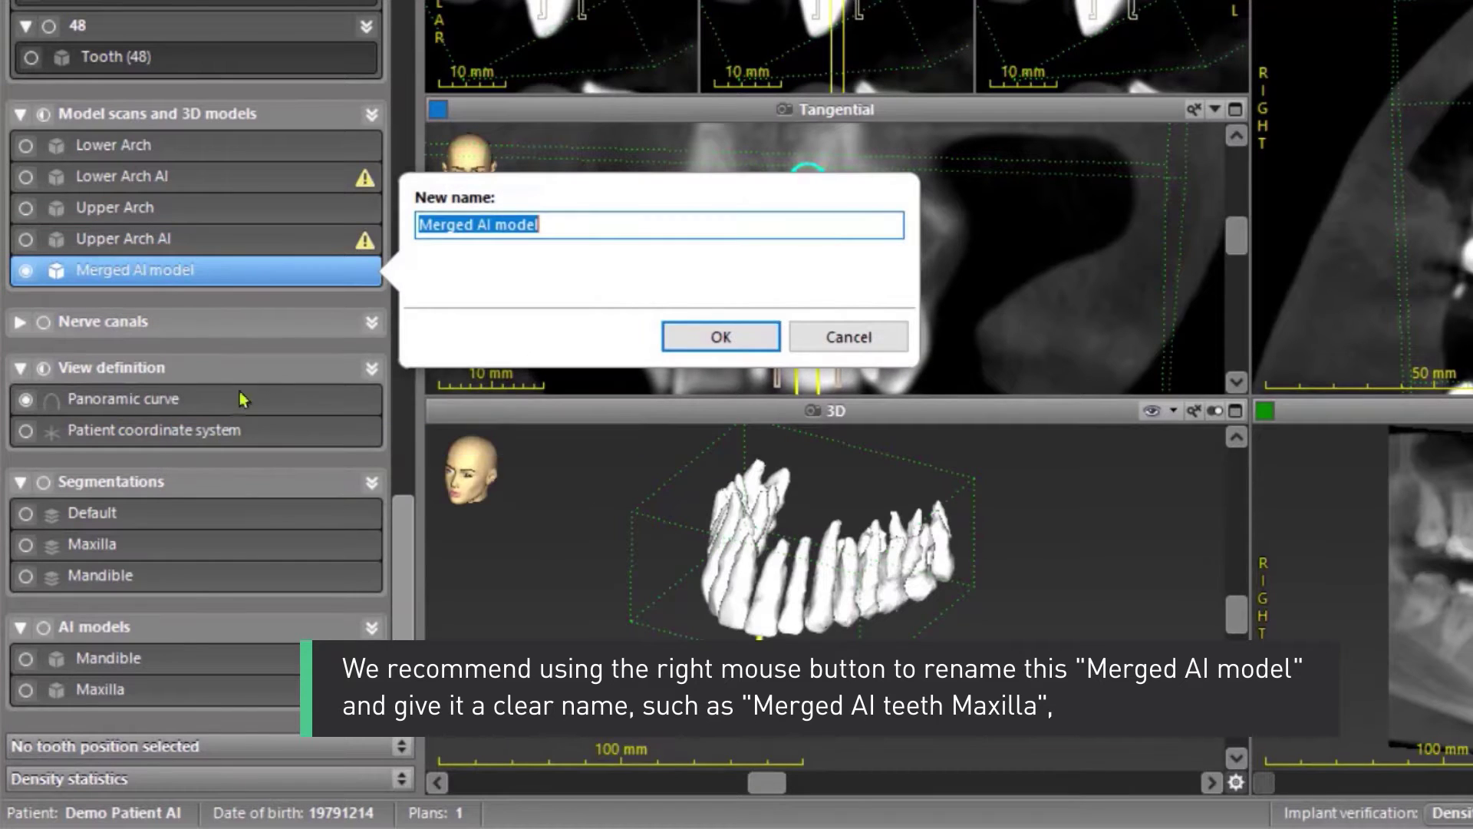
click(572, 226)
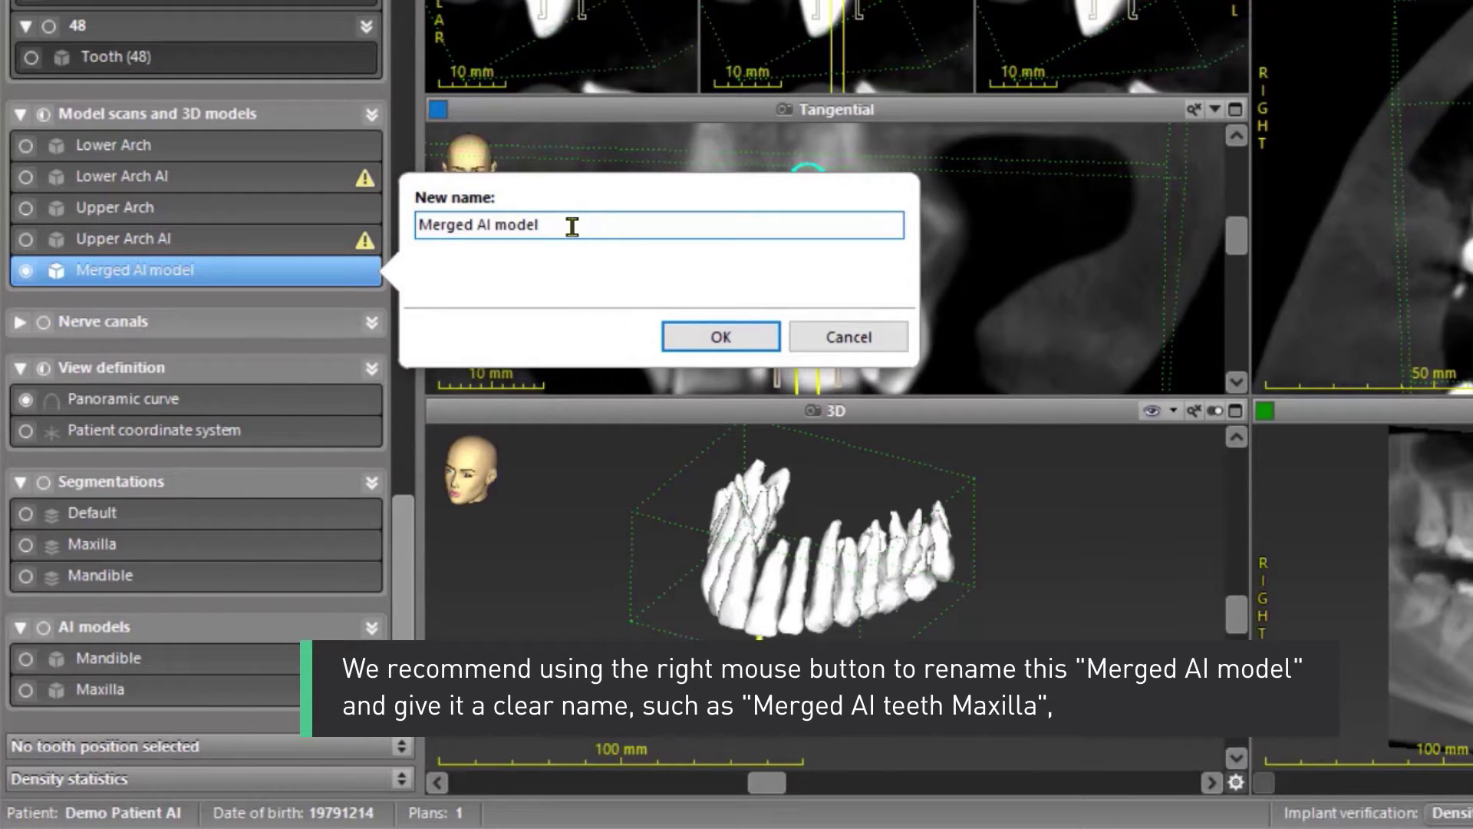
drag(542, 225, 499, 224)
text(Teeth Maxilla)
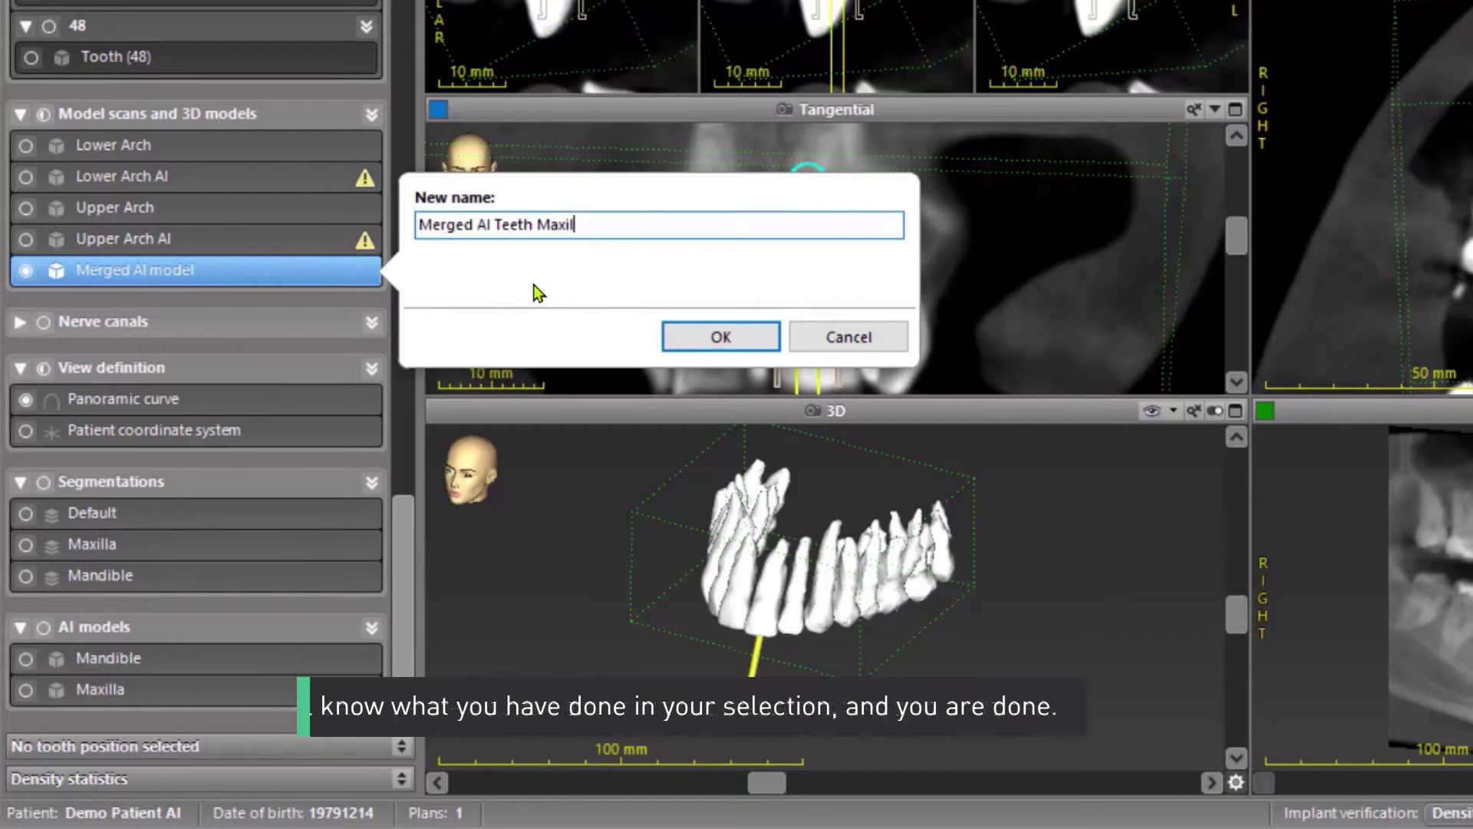
click(716, 342)
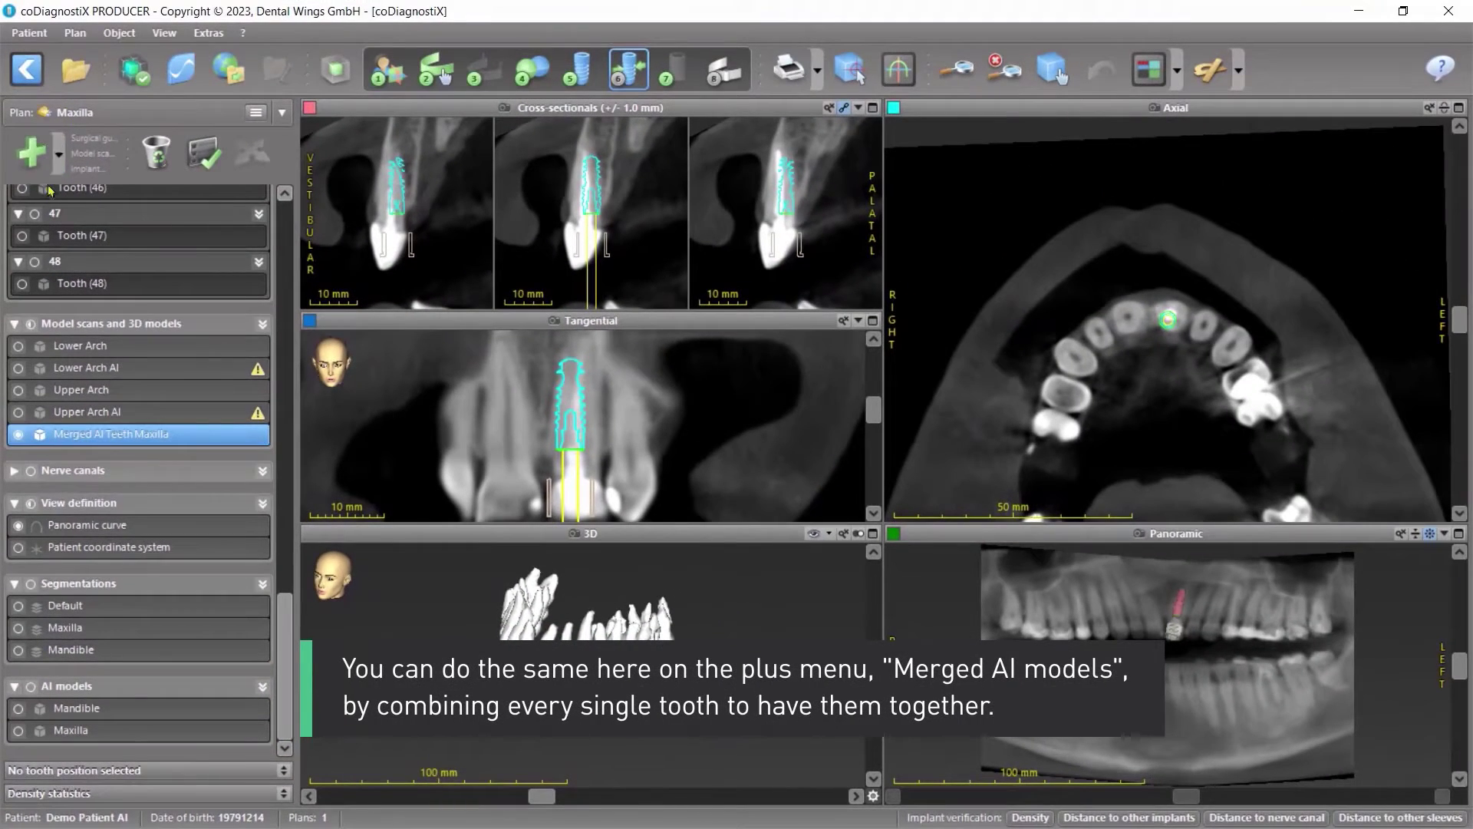
- Create another merged AI model from the entire maxilla, bone and teeth, with the entire mandible excluded
click(60, 159)
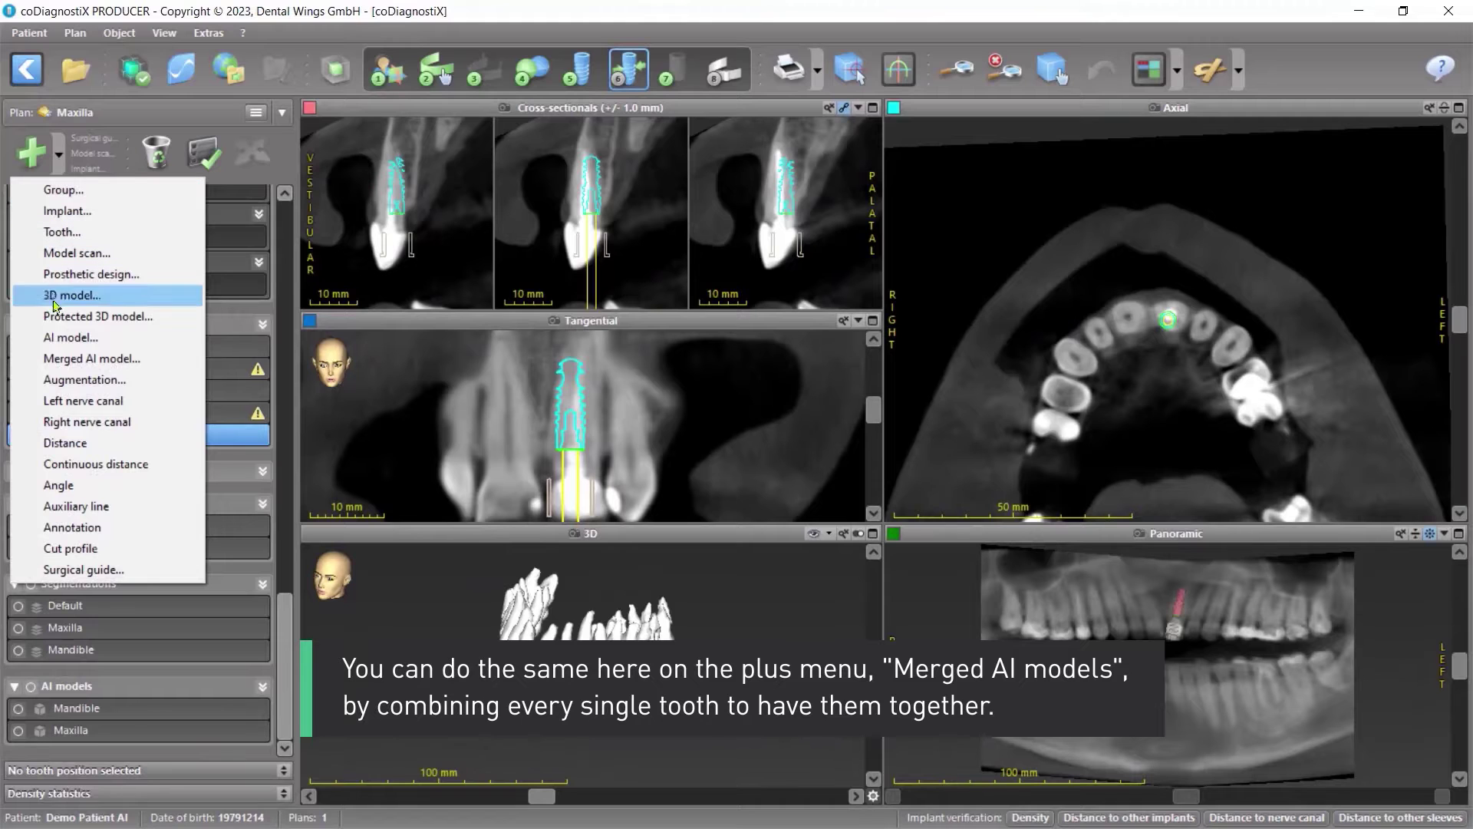
click(66, 358)
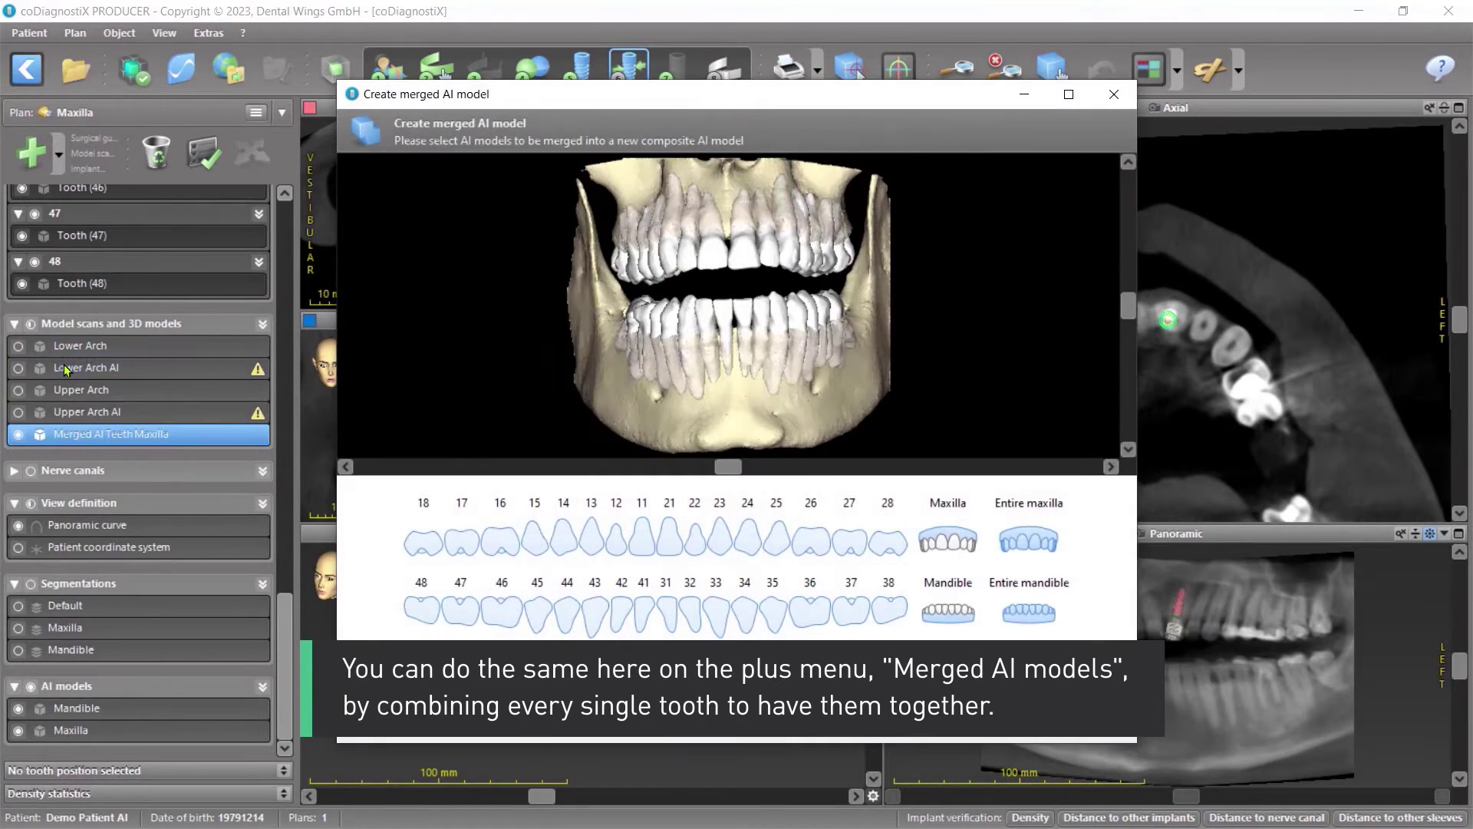
click(1030, 623)
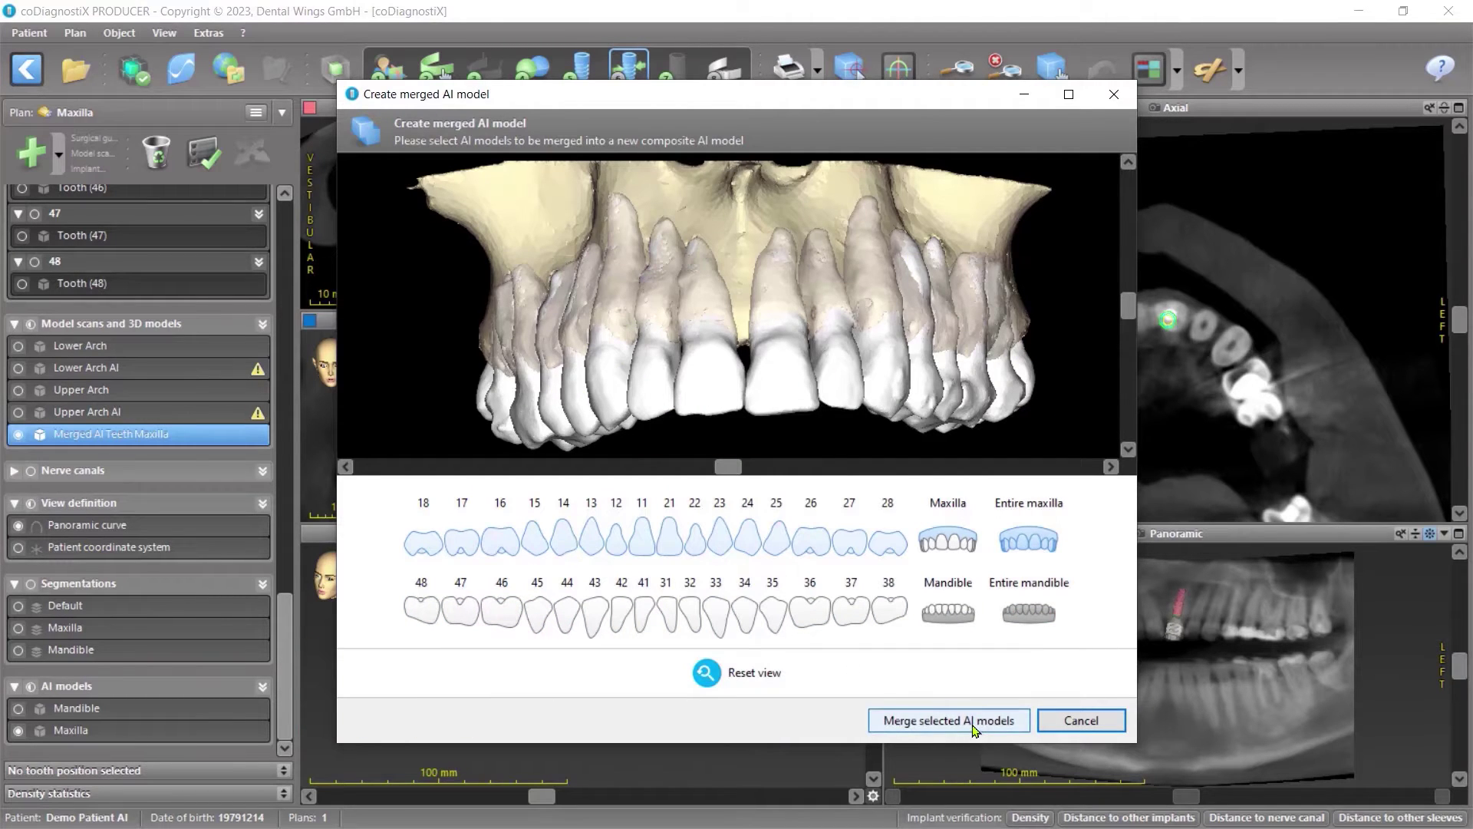
click(973, 725)
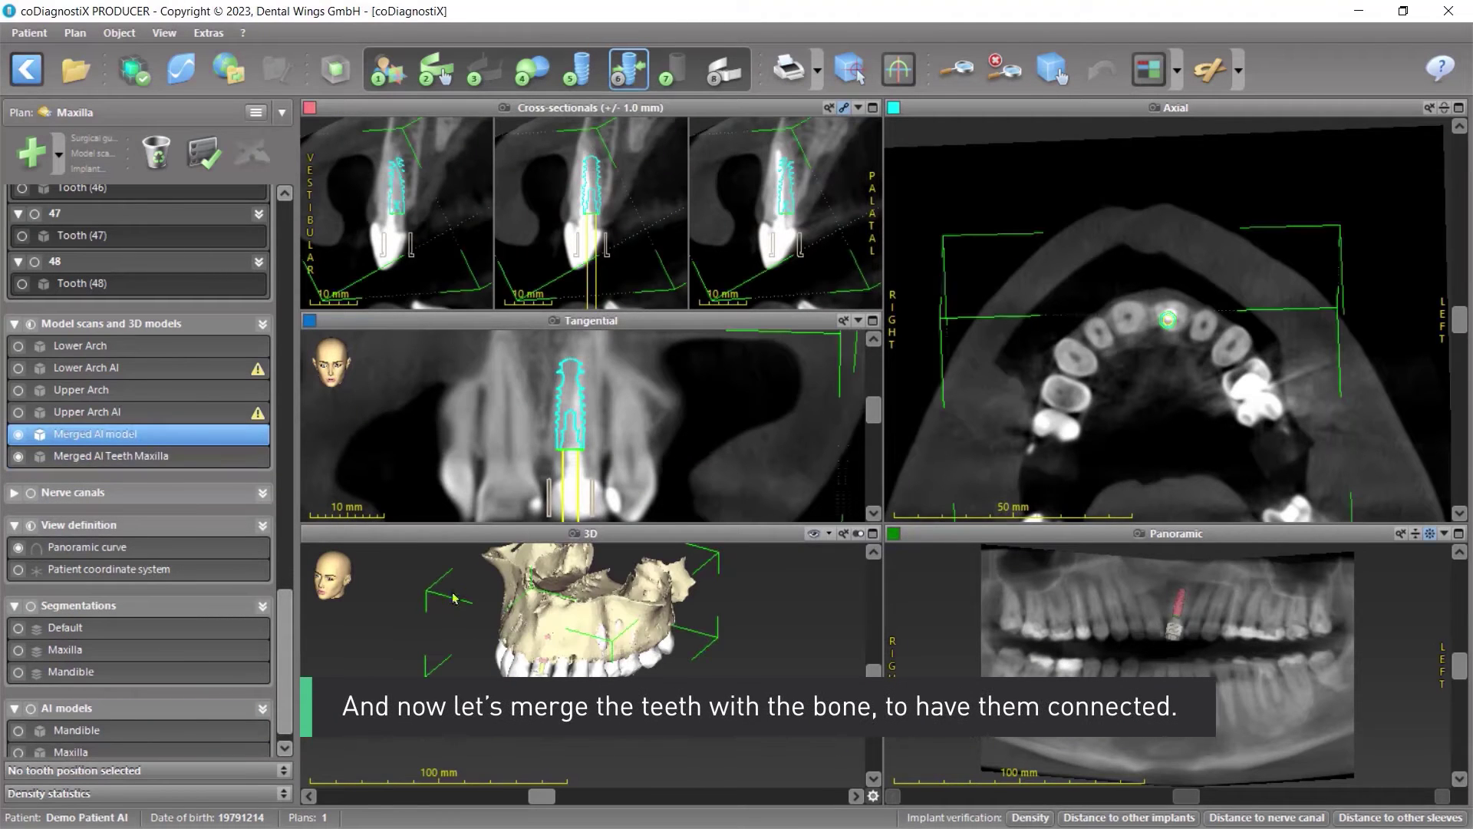
- Hide Merged AI Teeth Maxilla and rename the new merged AI model as "Merged AI Maxilla complete"
click(19, 458)
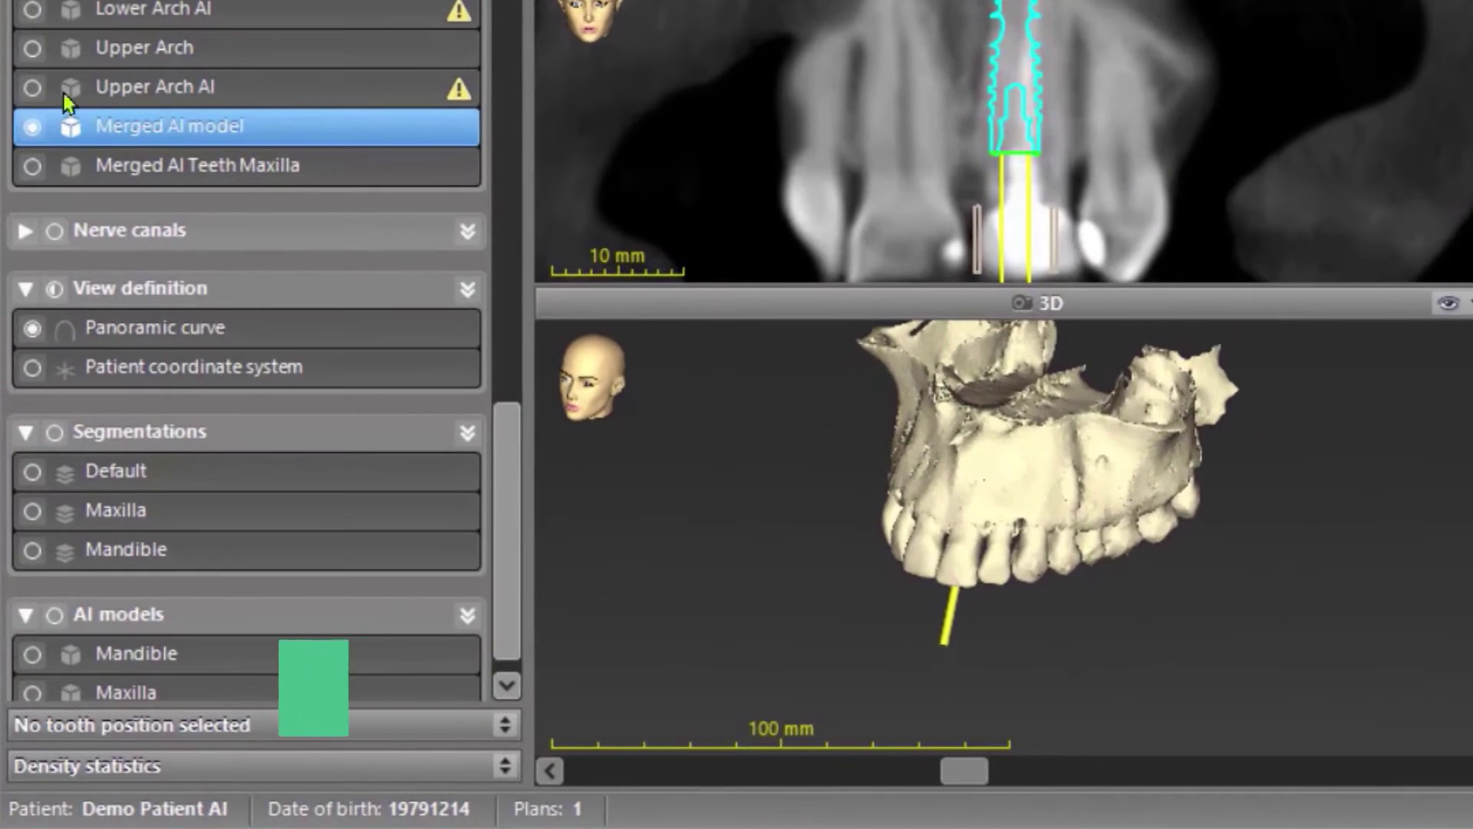
right_click(179, 128)
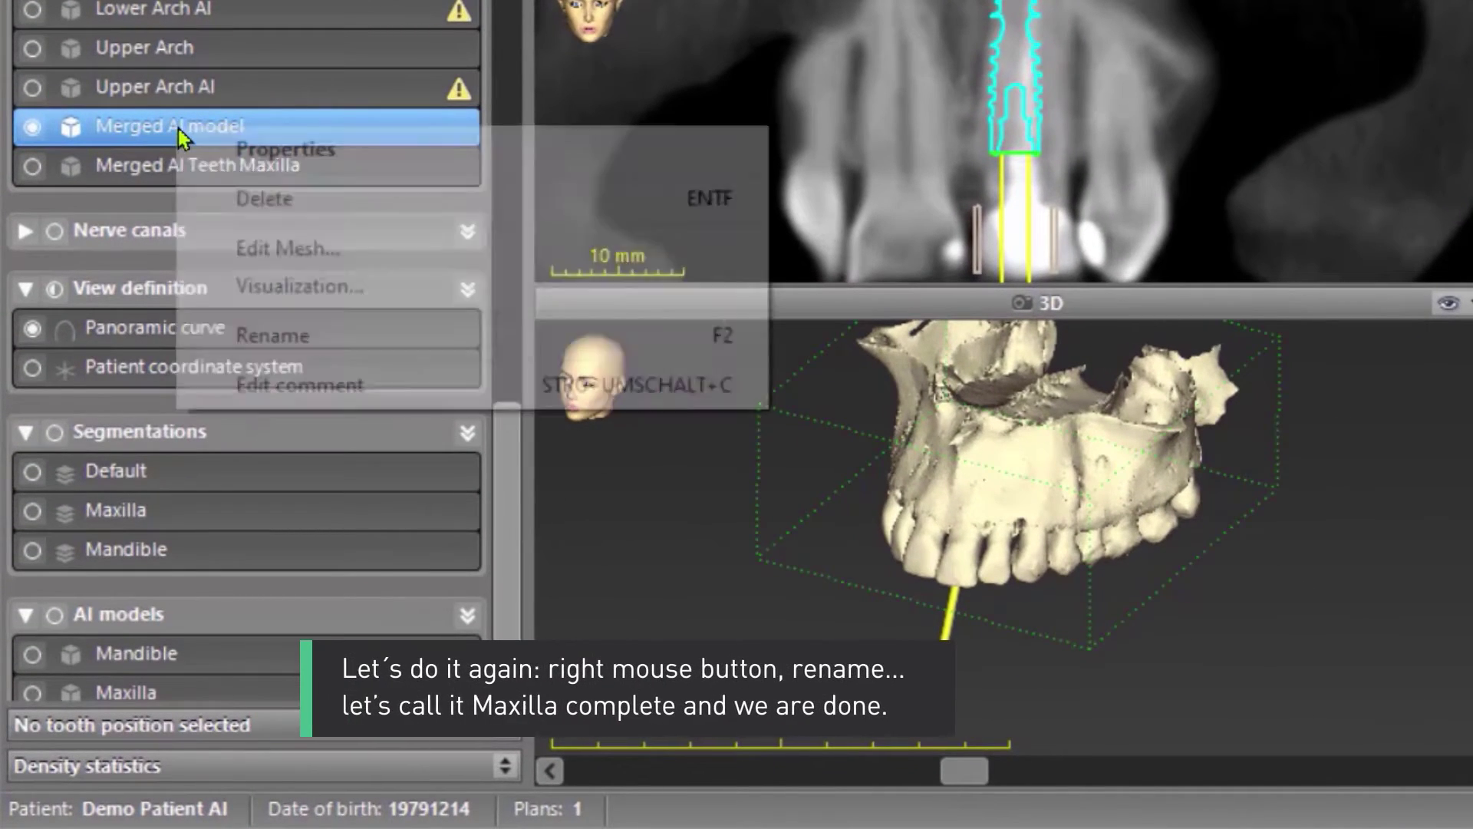
click(272, 338)
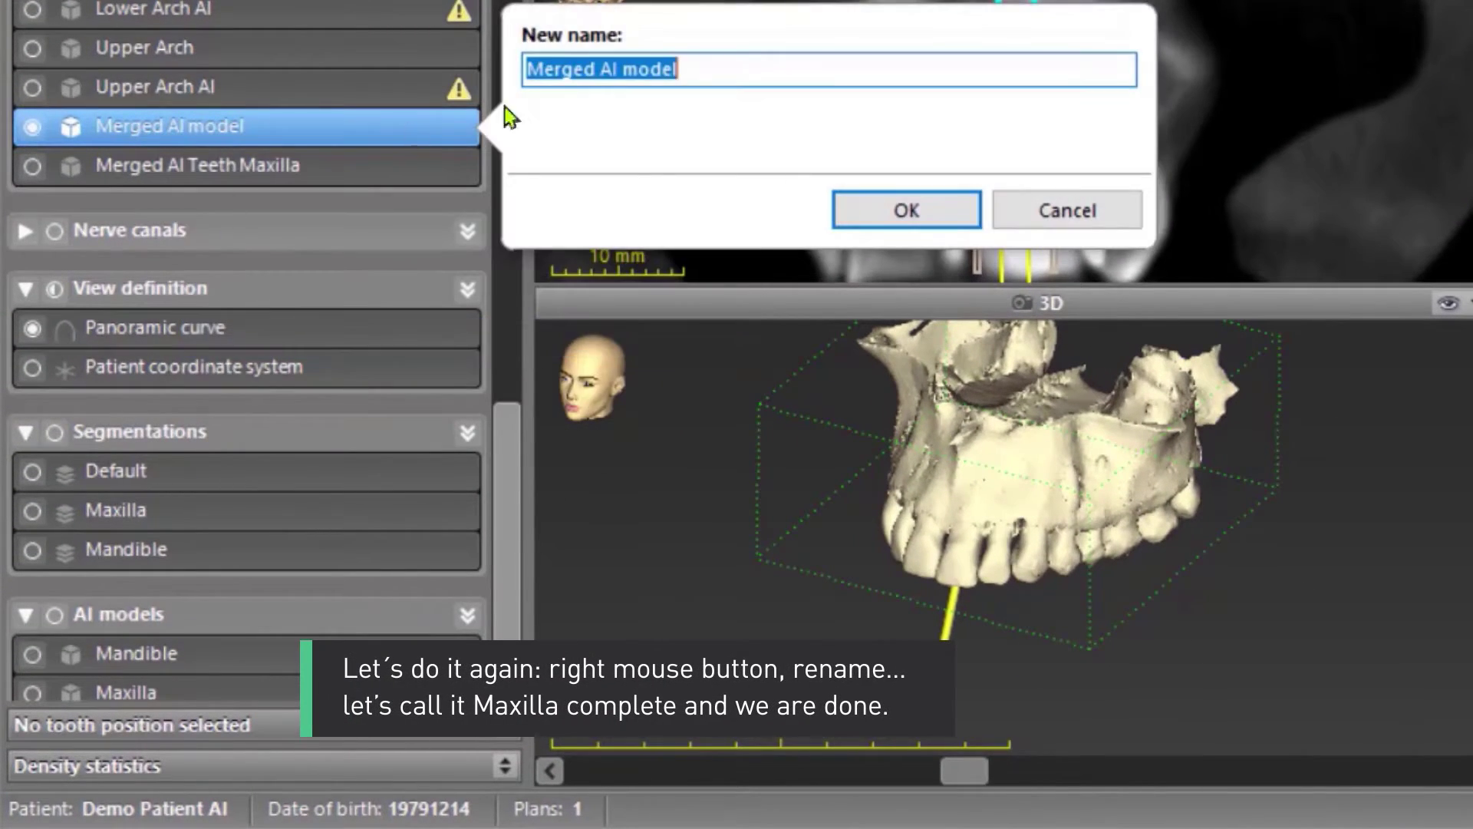
drag(624, 67, 805, 86)
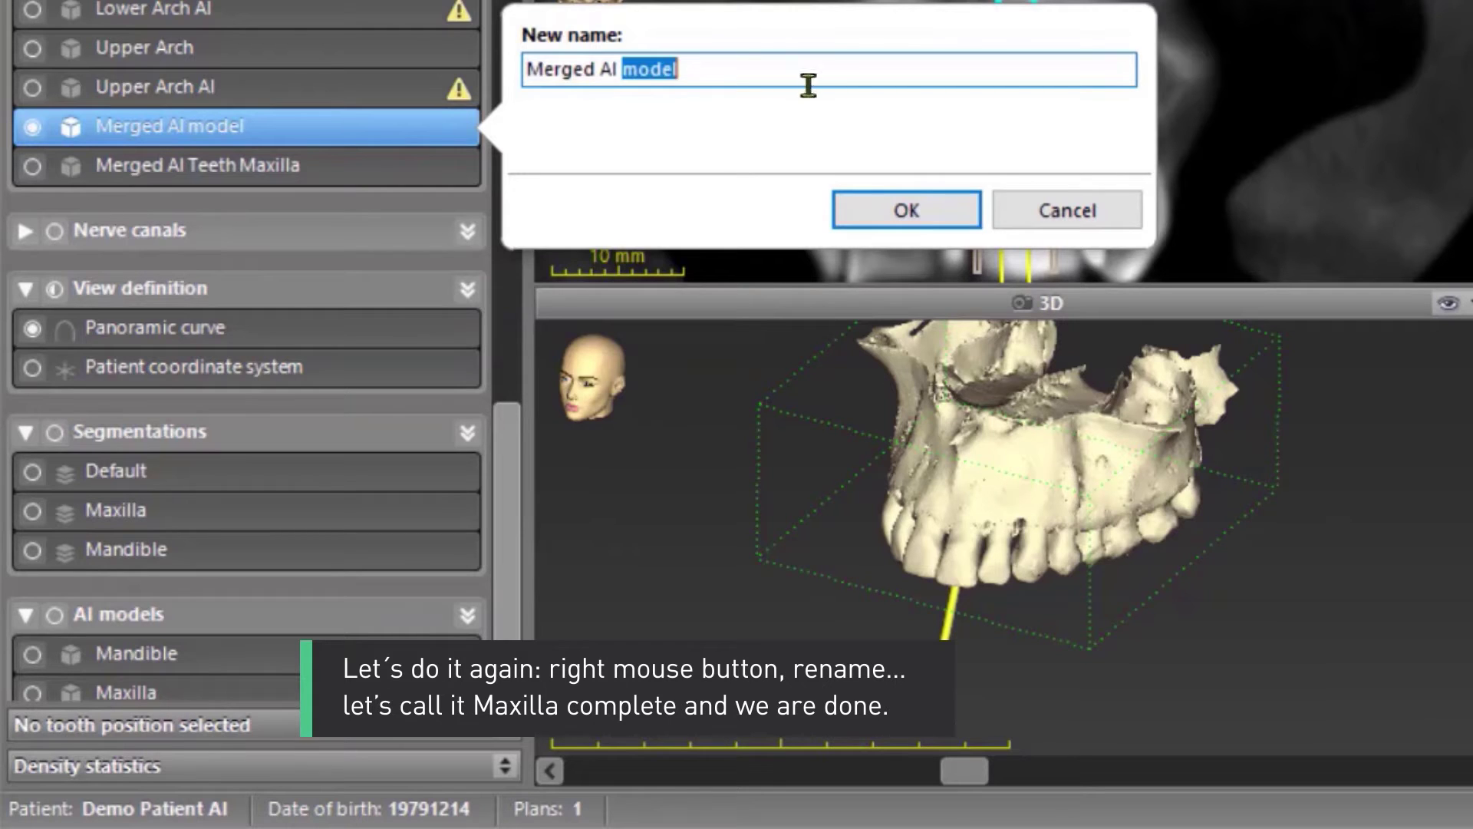
text(Maxilla )
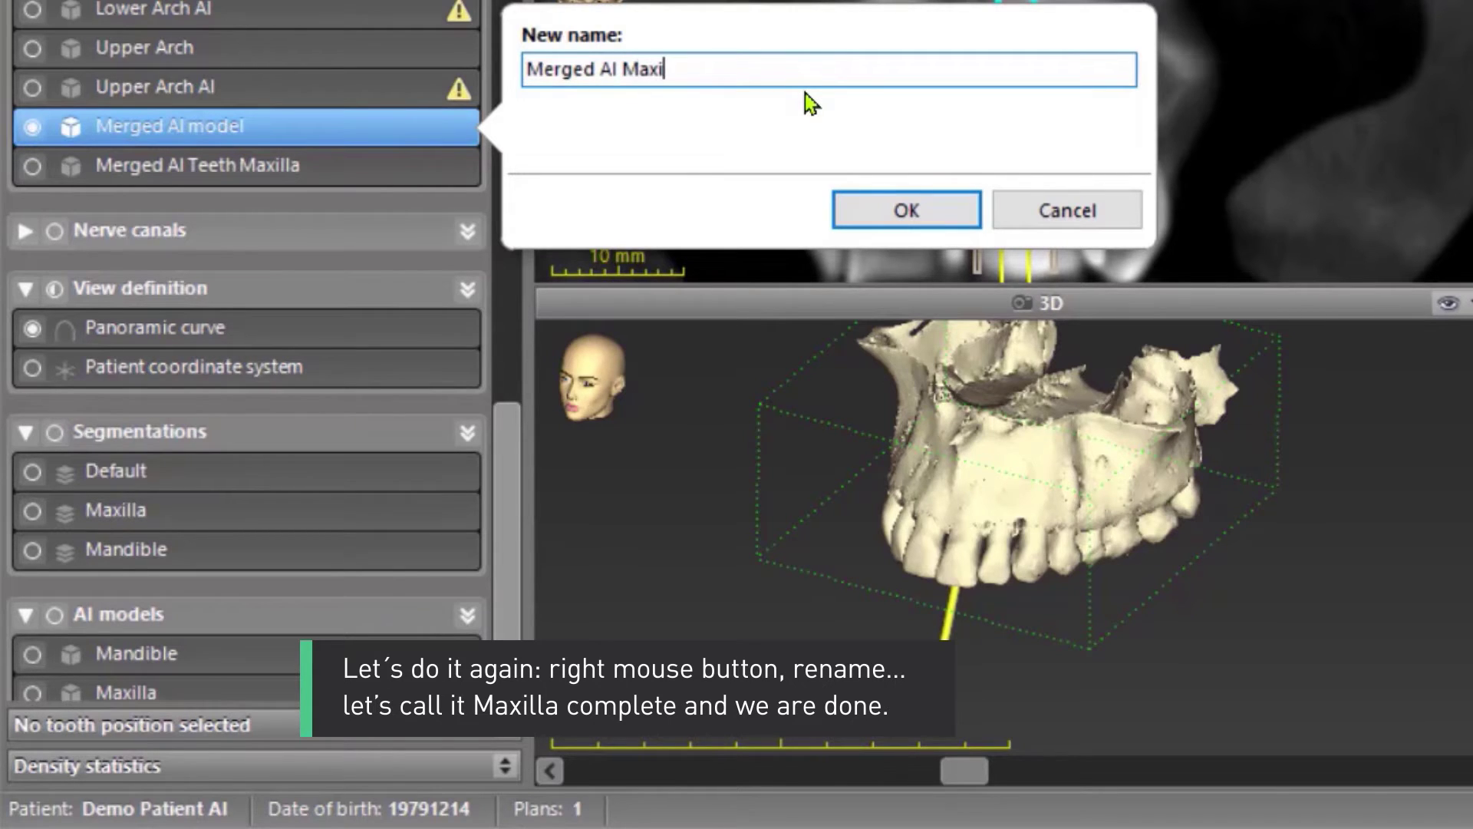
text(complete)
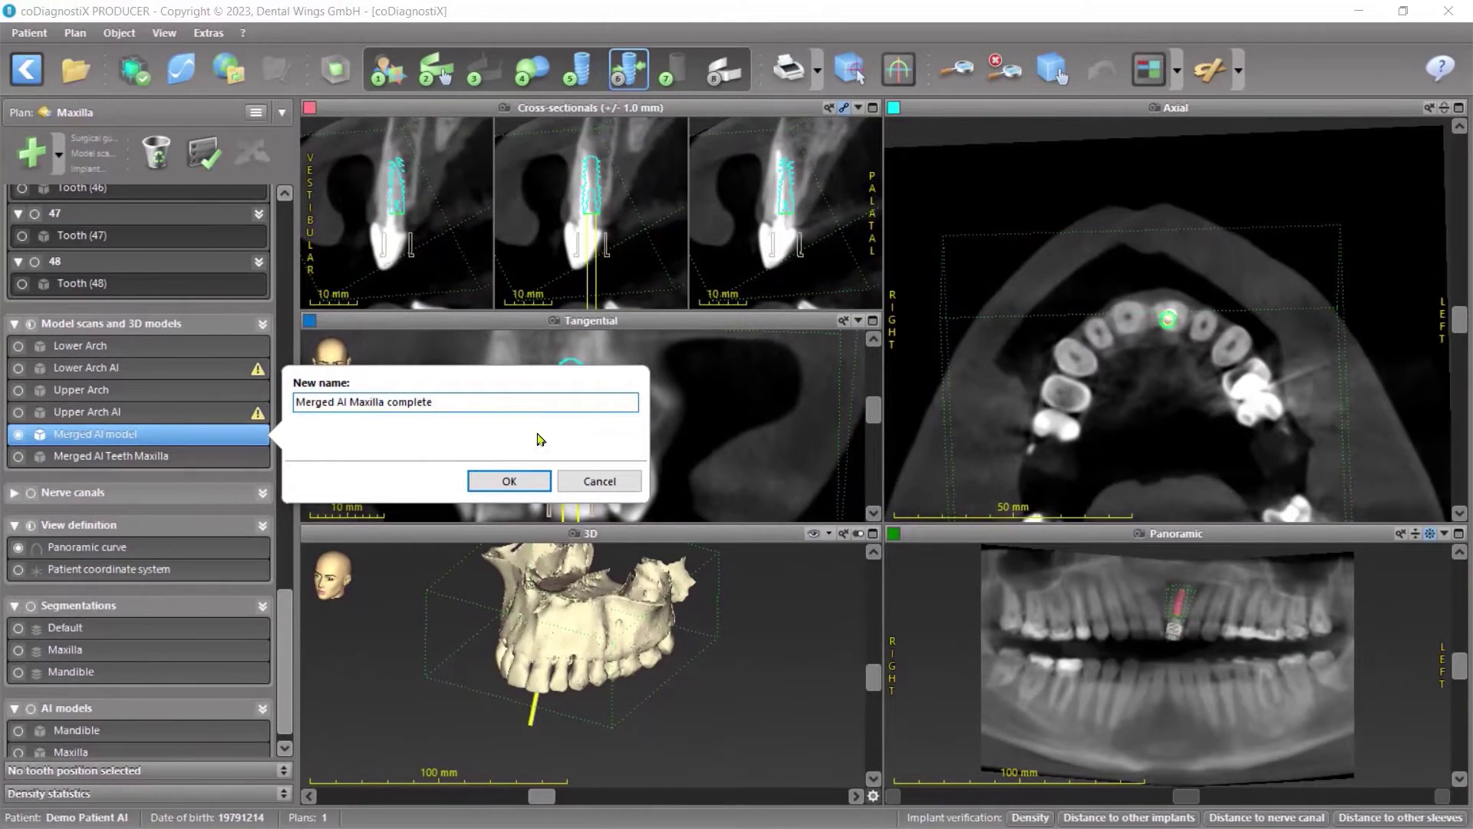
click(499, 486)
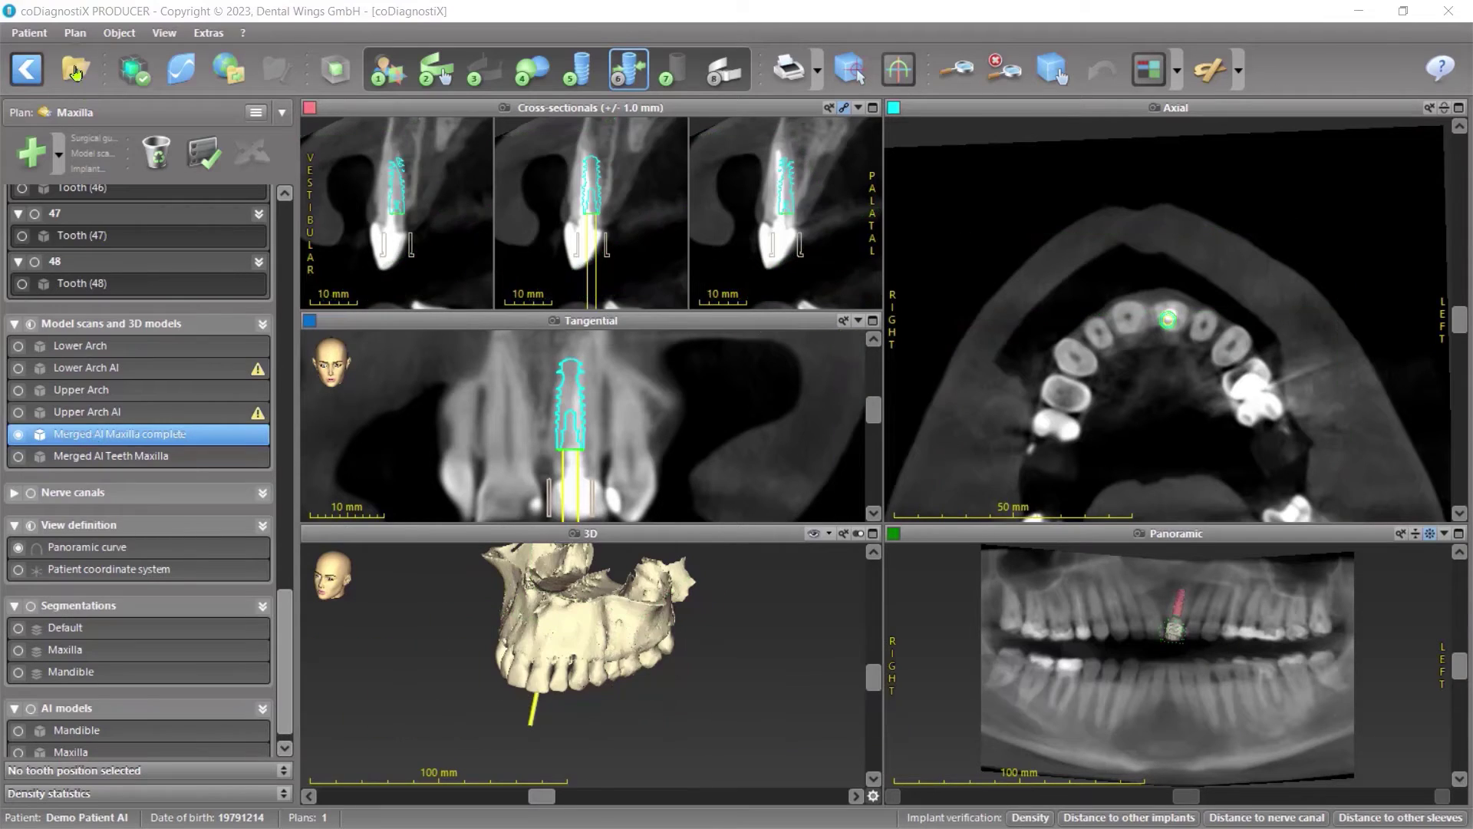
- Set up a virtual planning export in STL format as an untouched export of Merged AI Maxilla complete
click(74, 32)
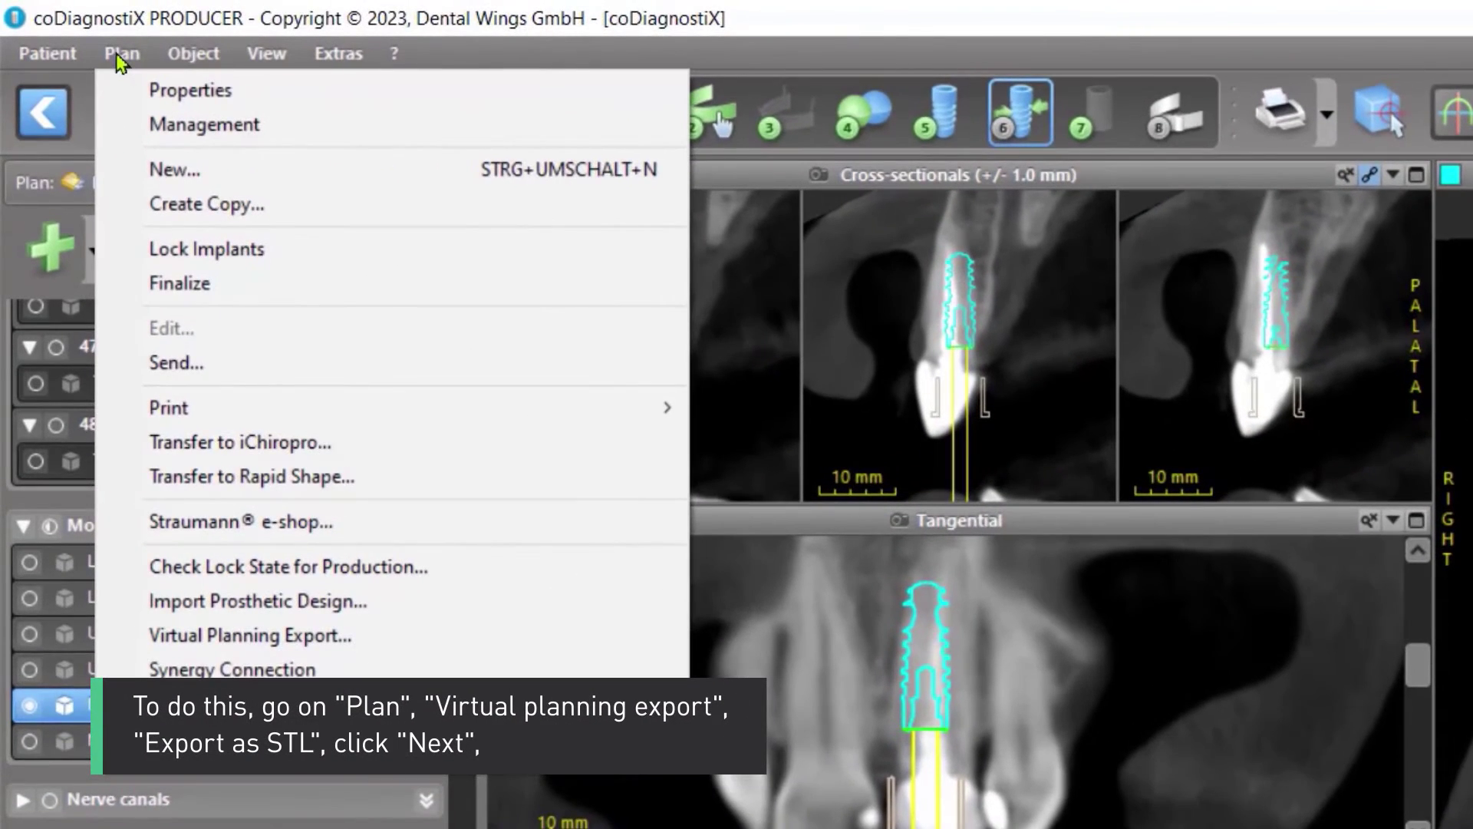
click(201, 645)
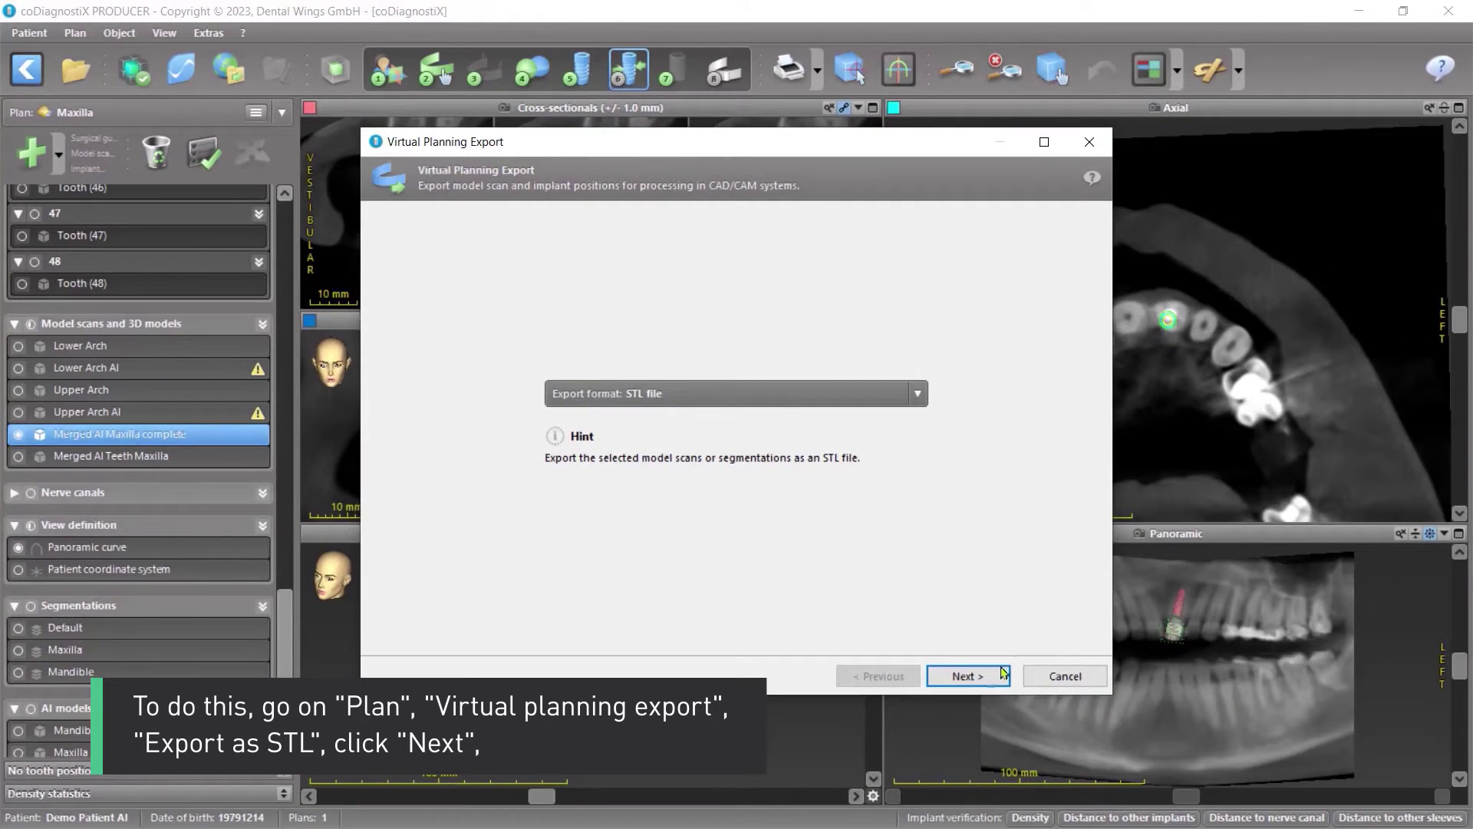
click(969, 676)
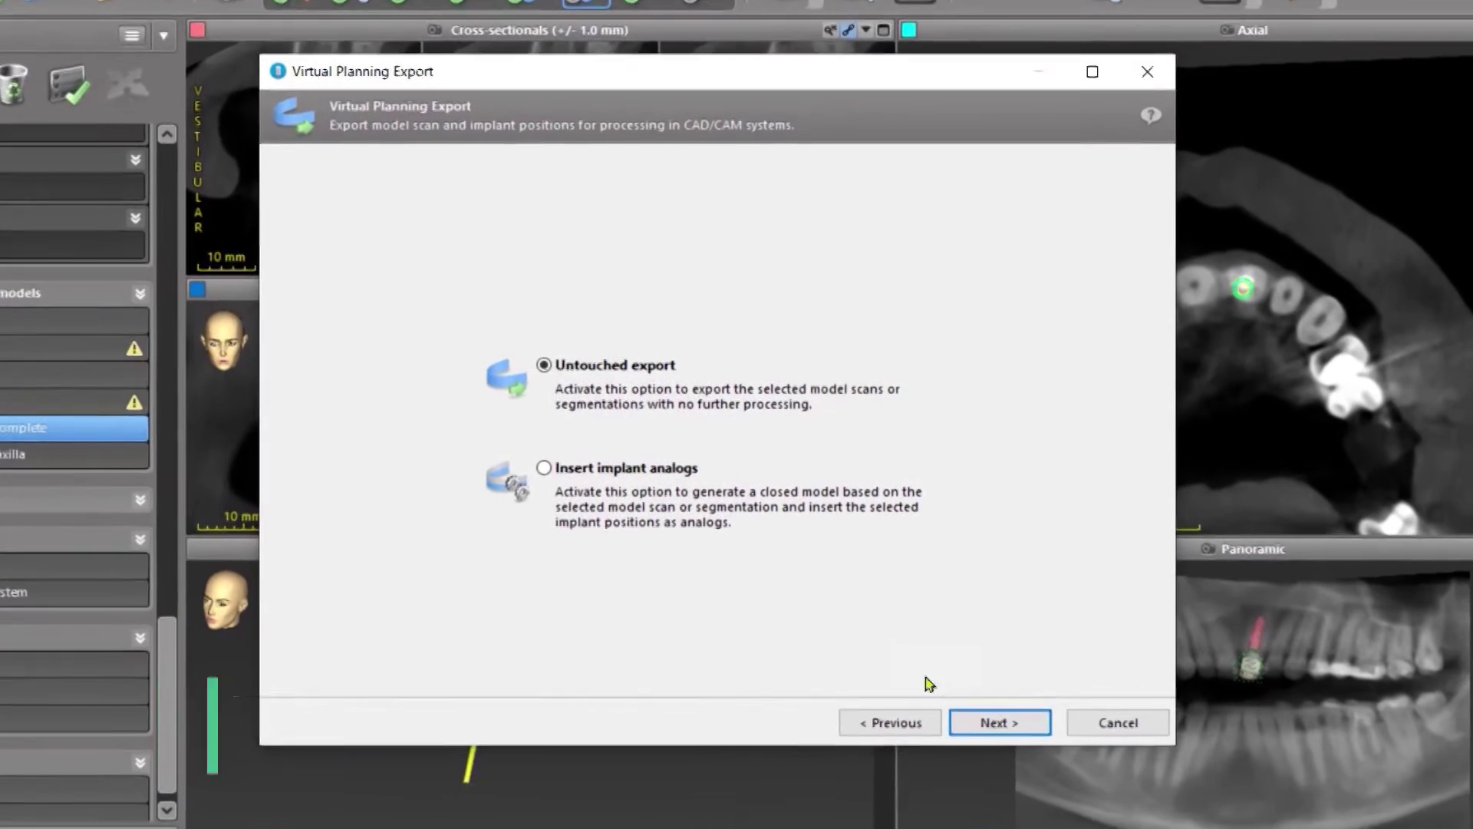
click(984, 725)
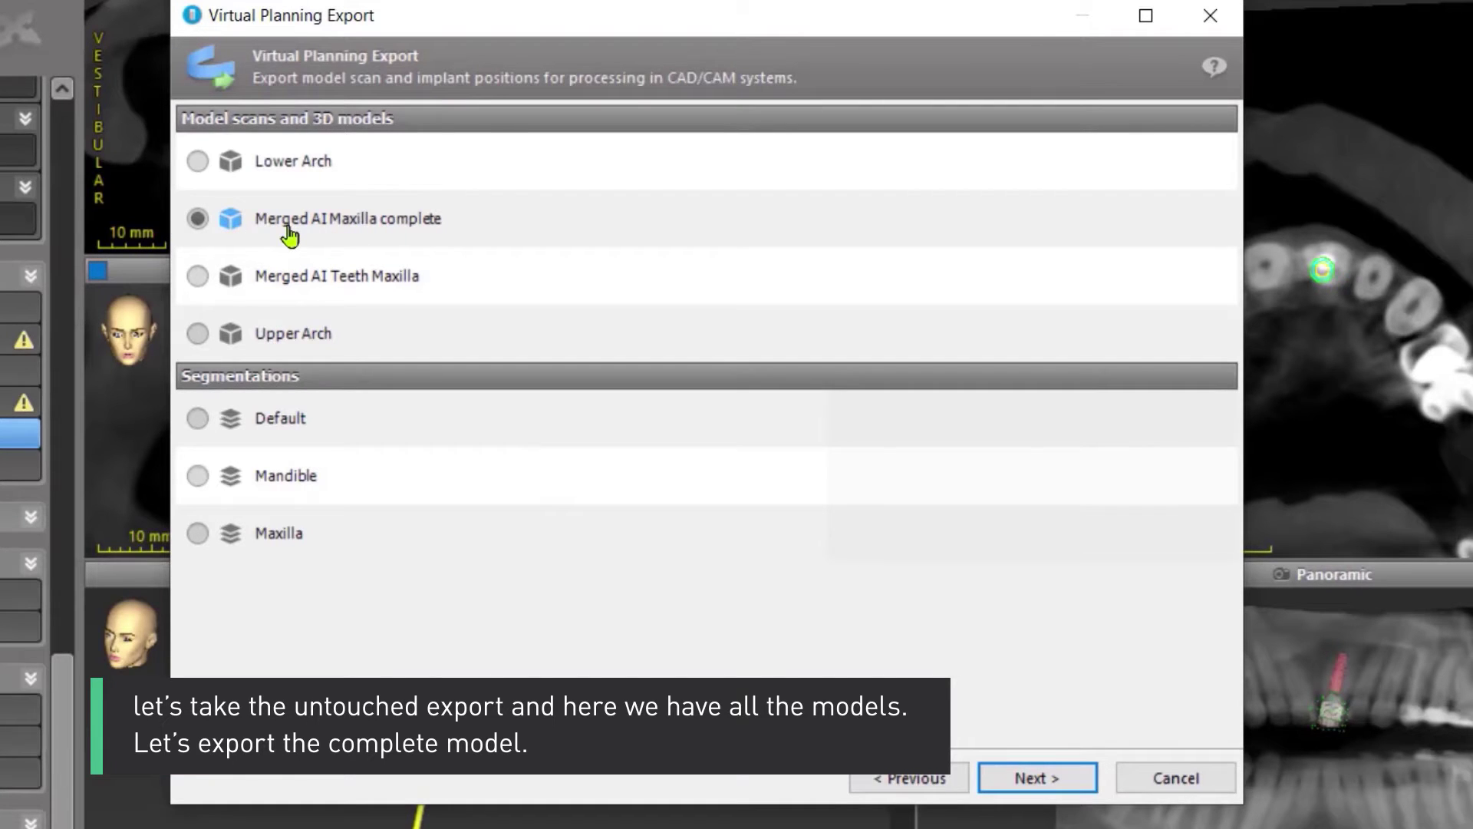
click(1040, 776)
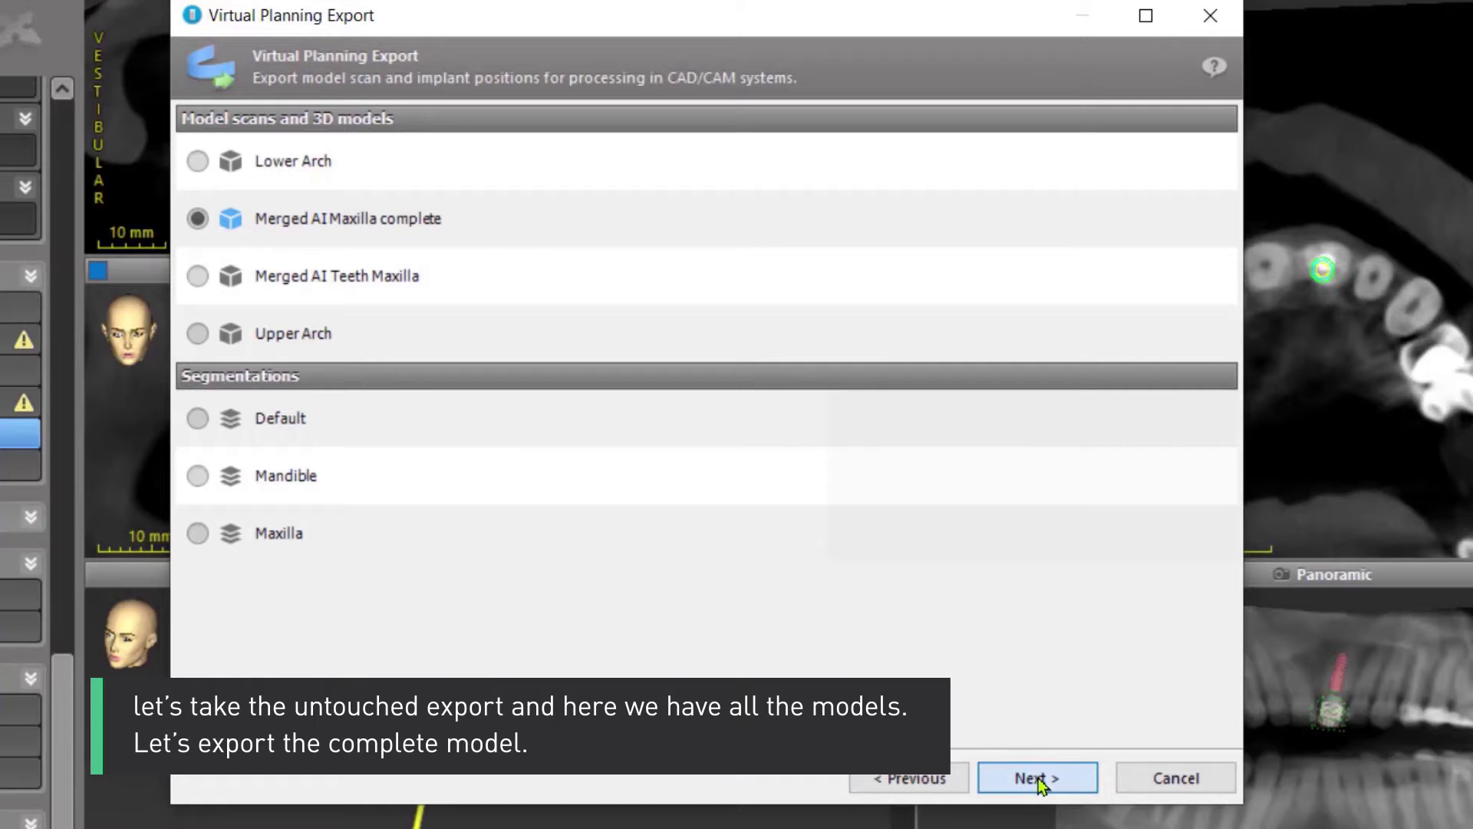
- Inspect the complete maxilla model in the export preview and open its STL save dialog without saving a file
scroll(1230, 450, up, 10)
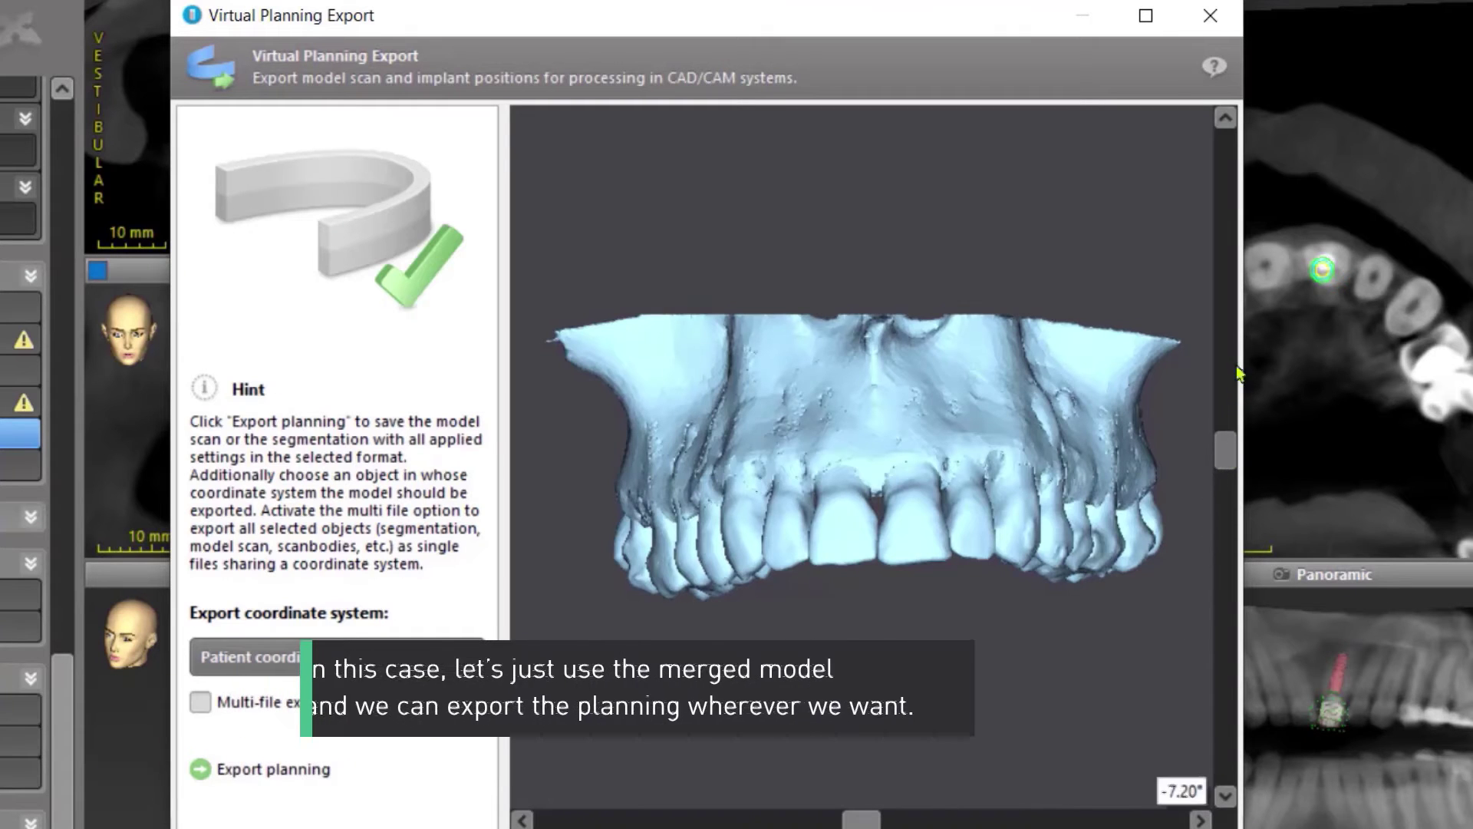
scroll(1230, 434, down, 7)
scroll(1231, 441, down, 5)
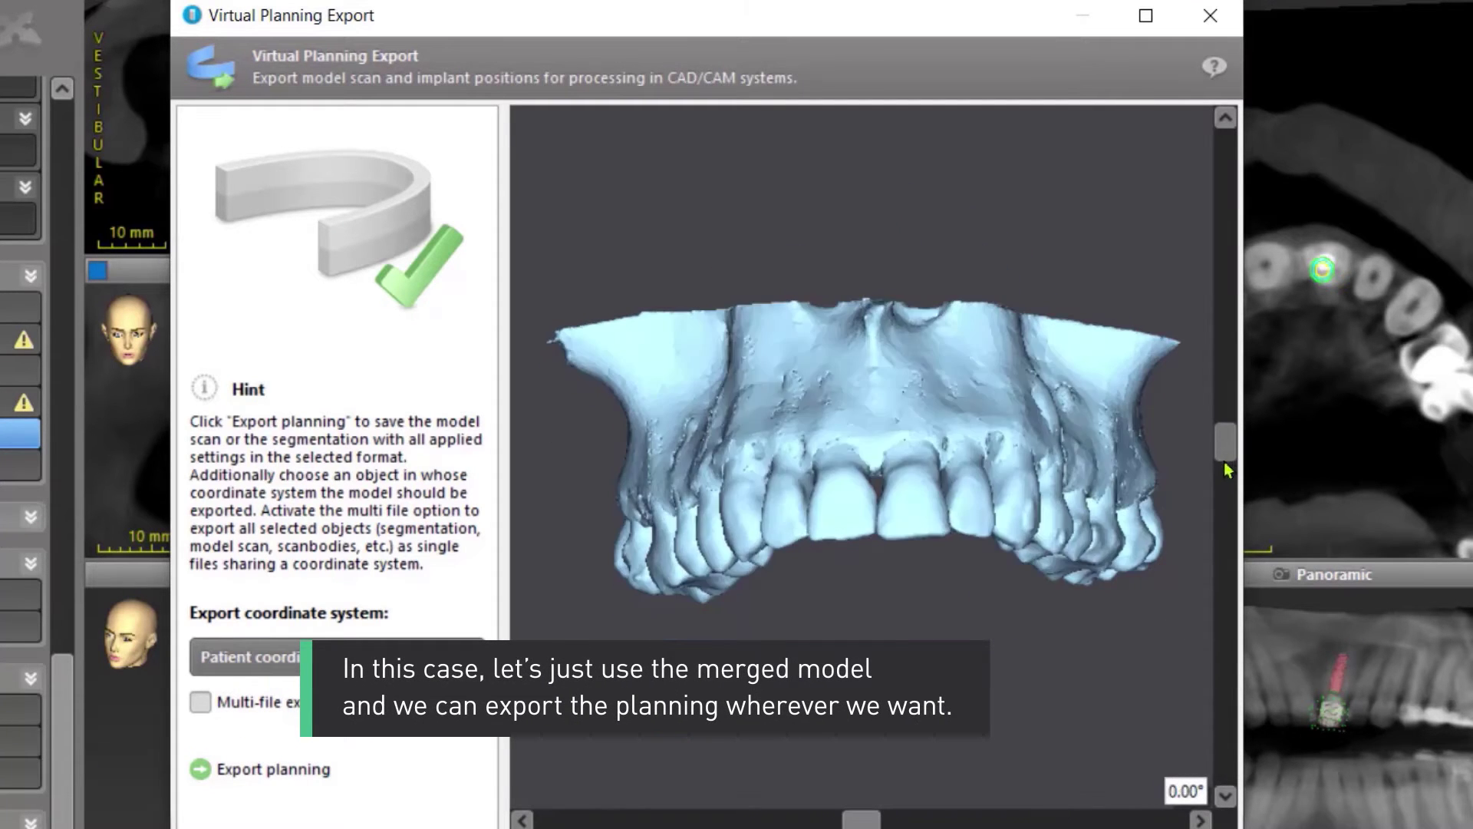
click(265, 771)
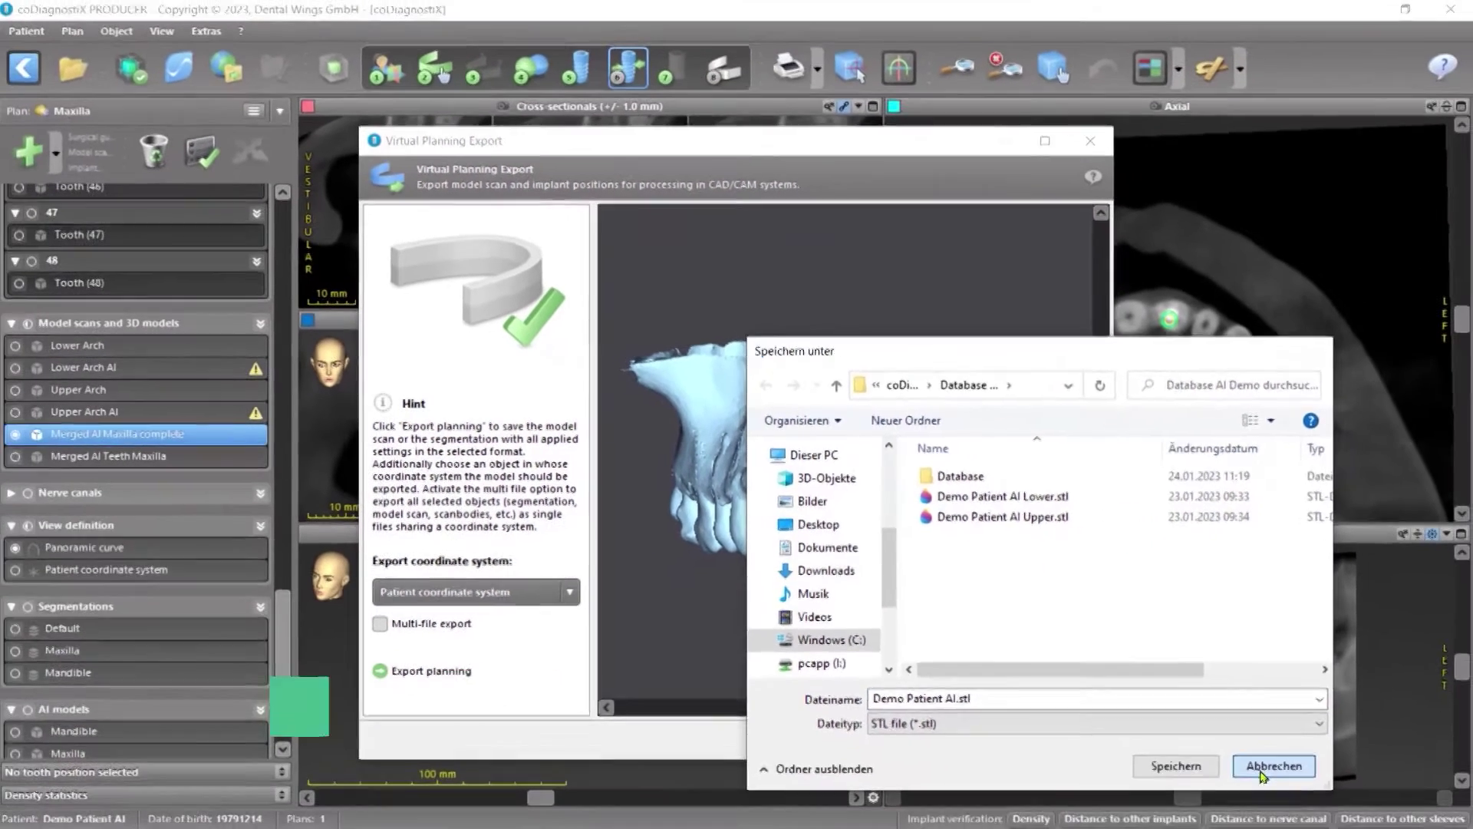
click(1273, 761)
- Preview Merged AI Teeth Maxilla as the export model from a tilted angle, and close the export without saving changes
click(876, 741)
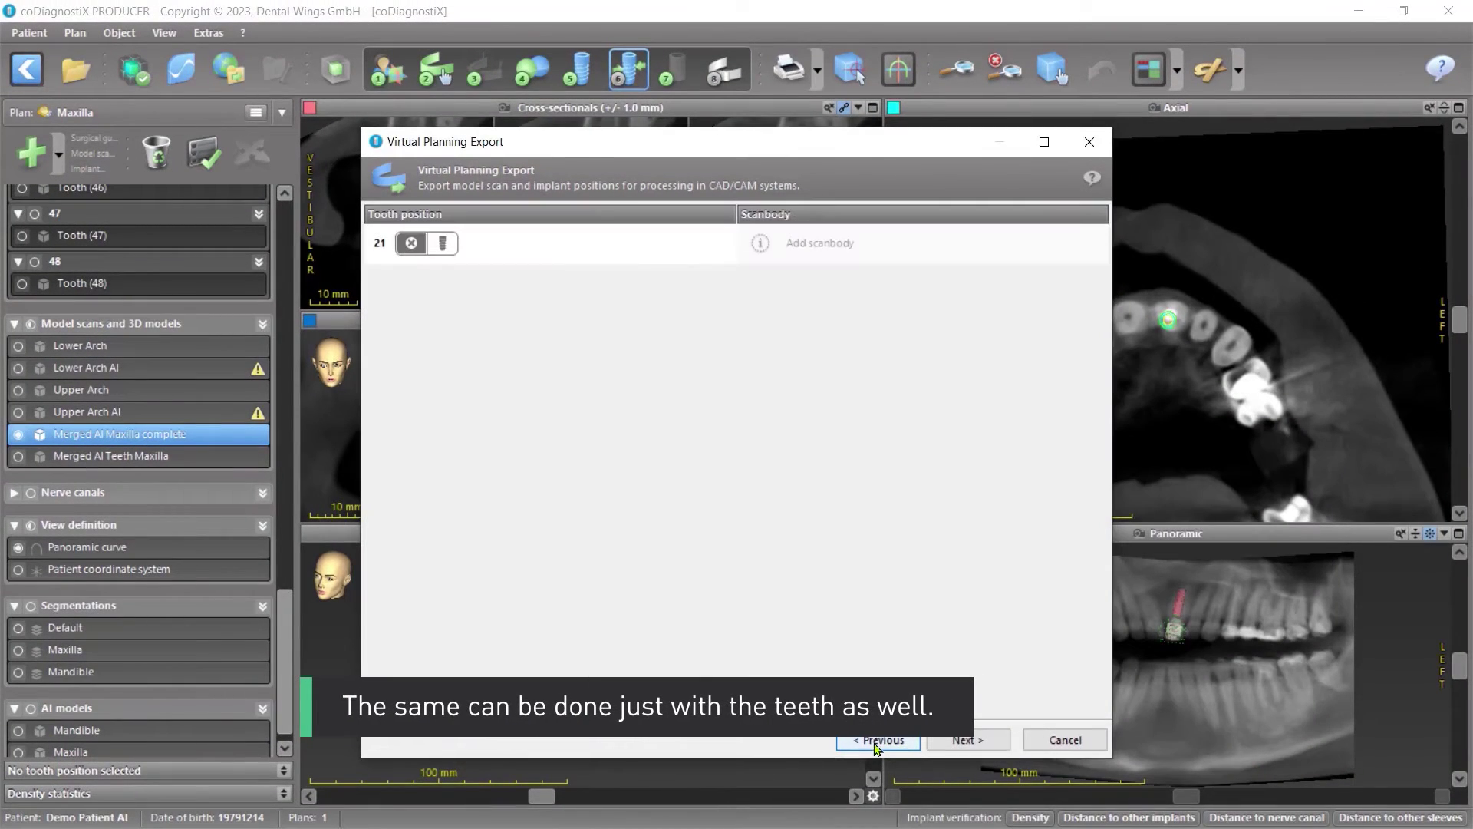
click(877, 740)
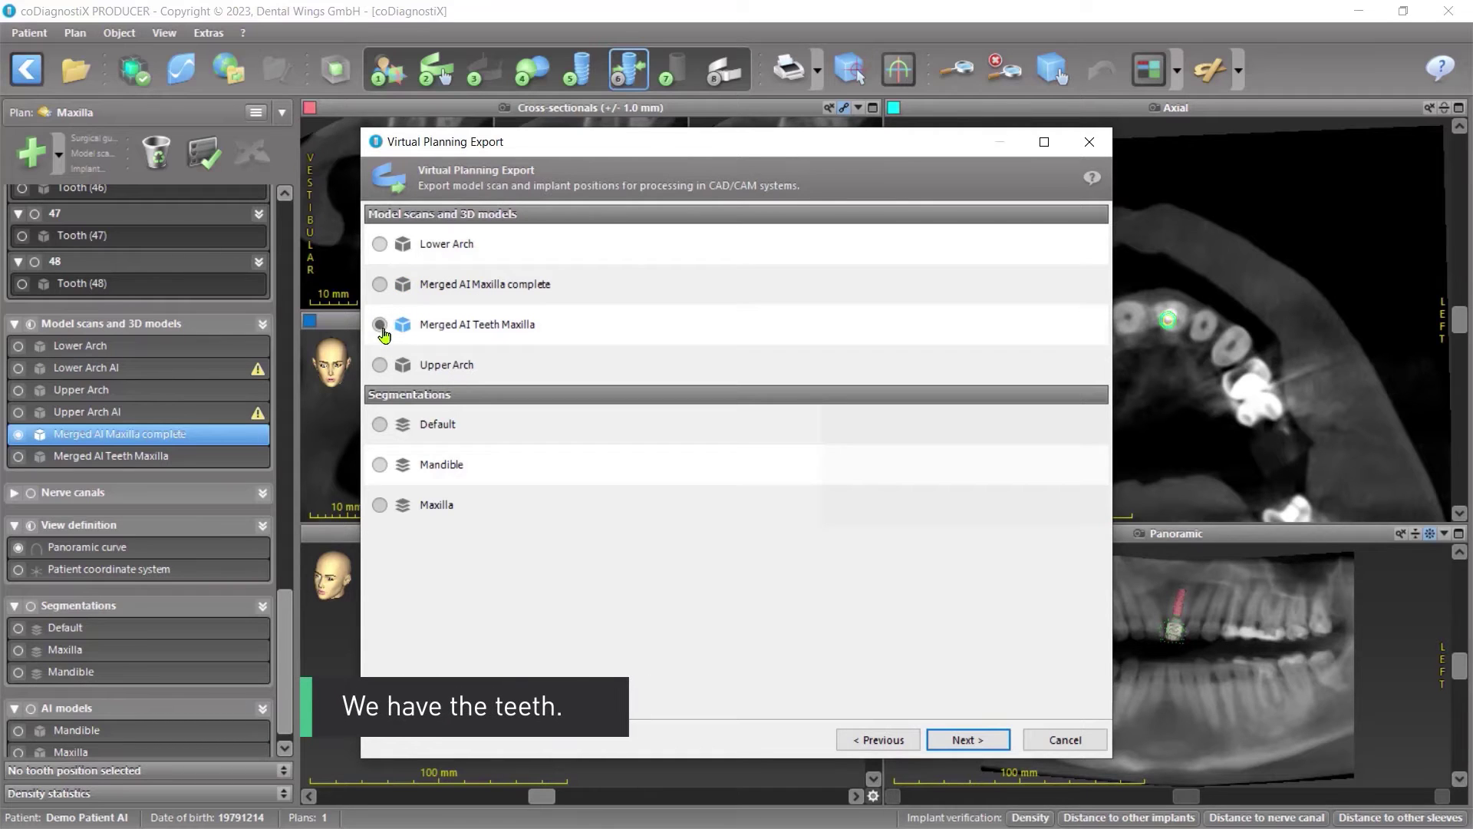
click(968, 739)
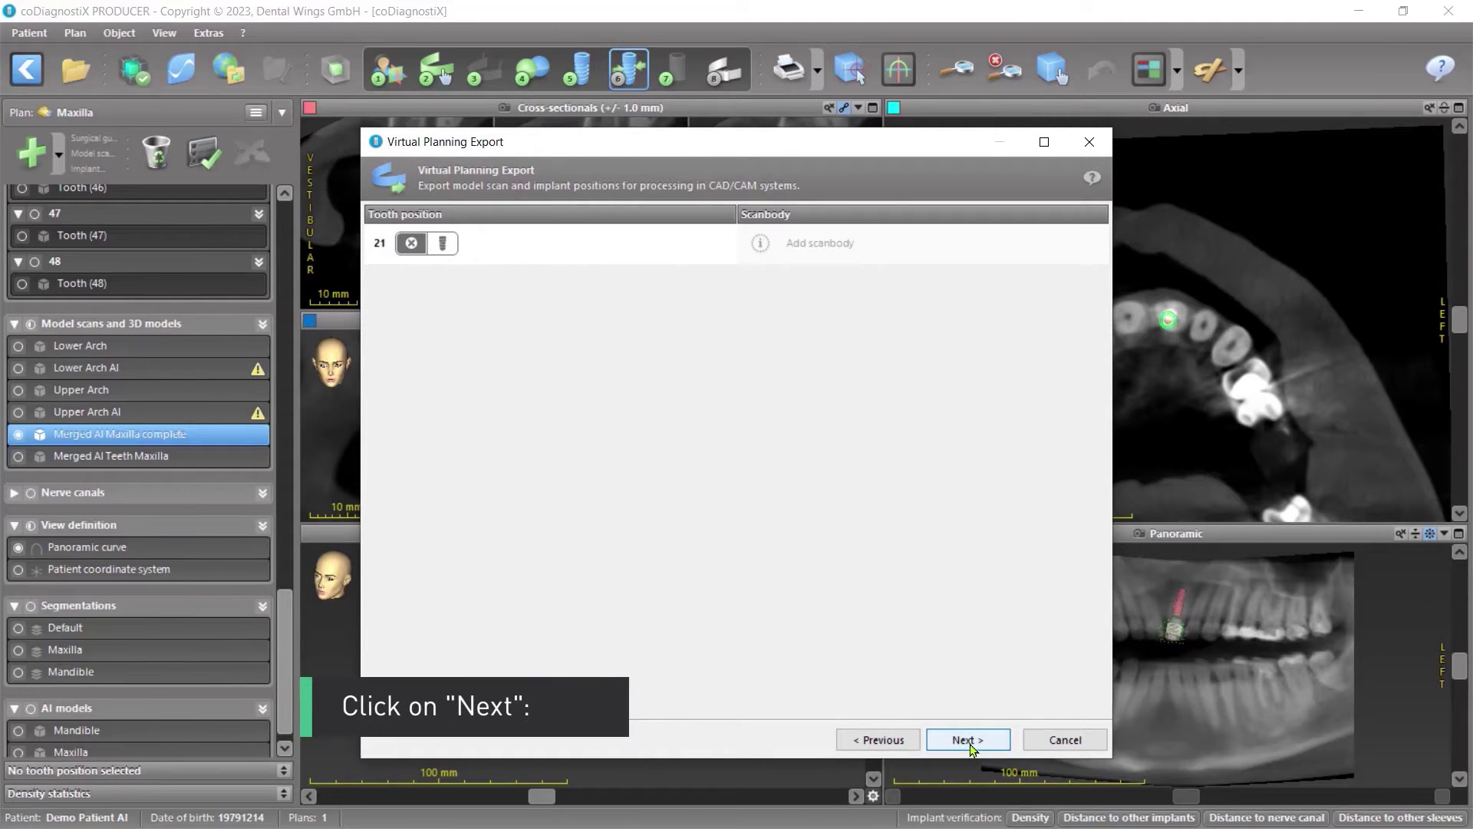
click(969, 739)
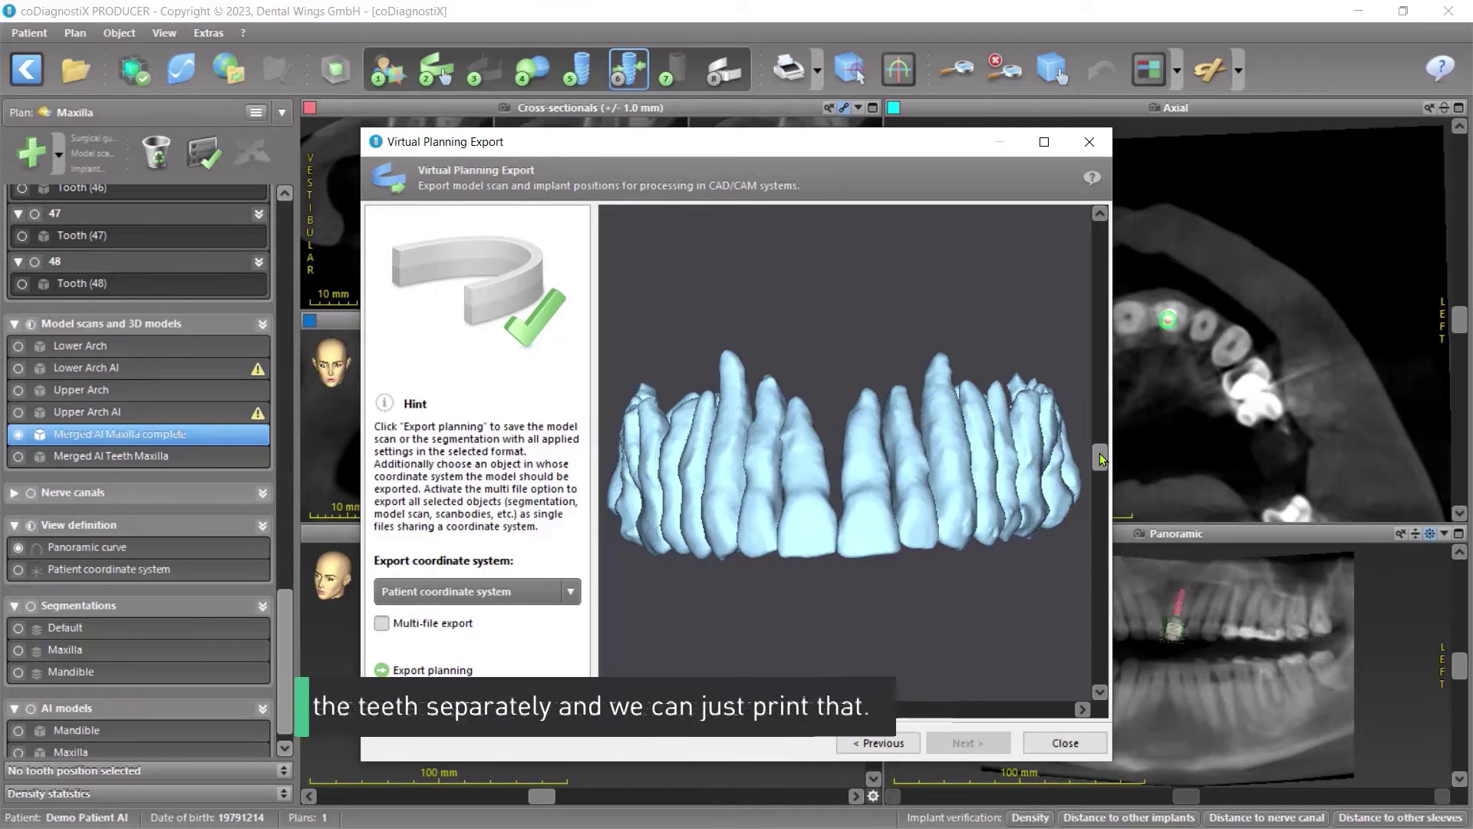
drag(1102, 459, 1100, 490)
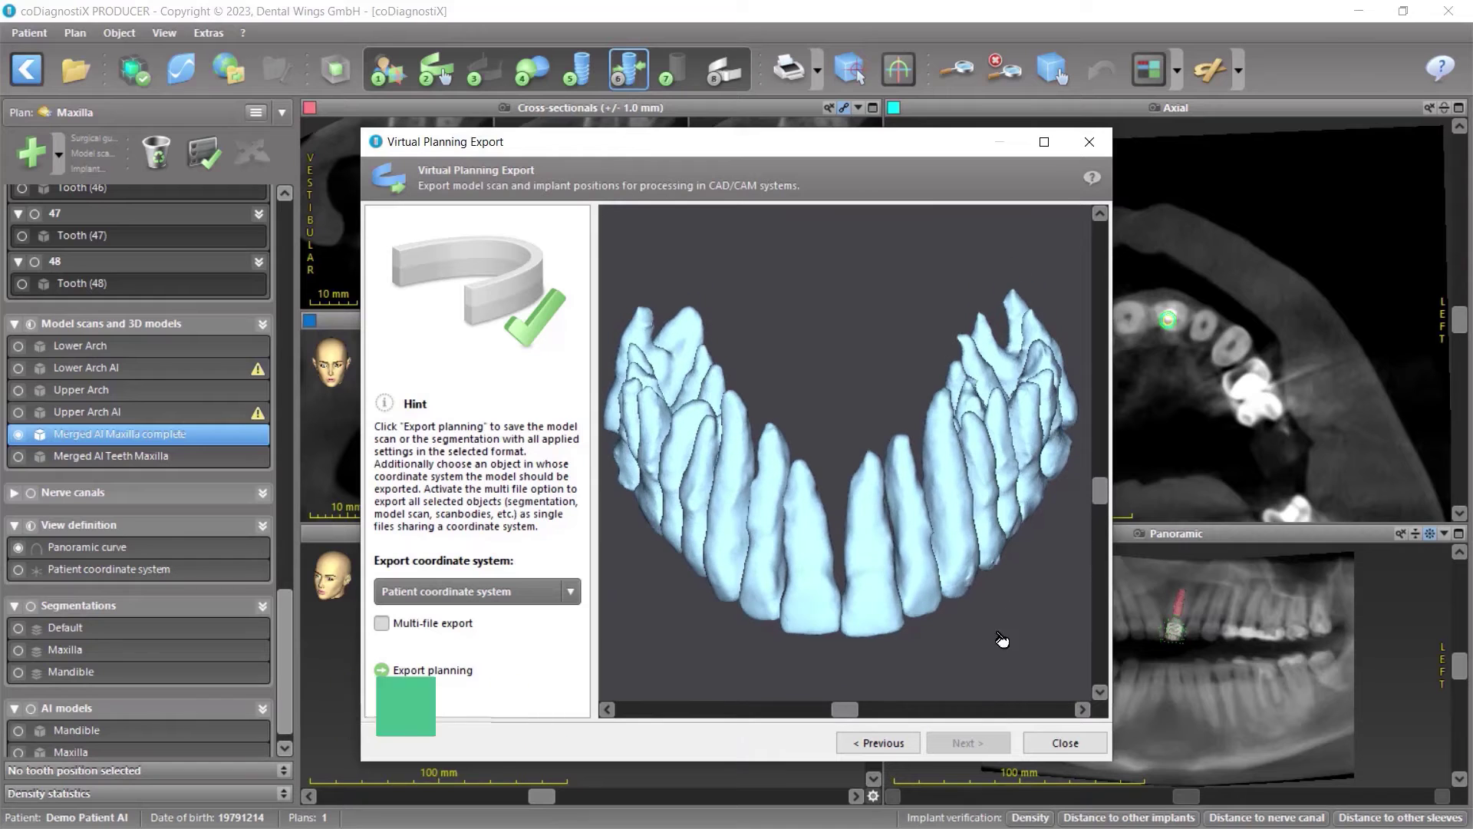
click(1079, 749)
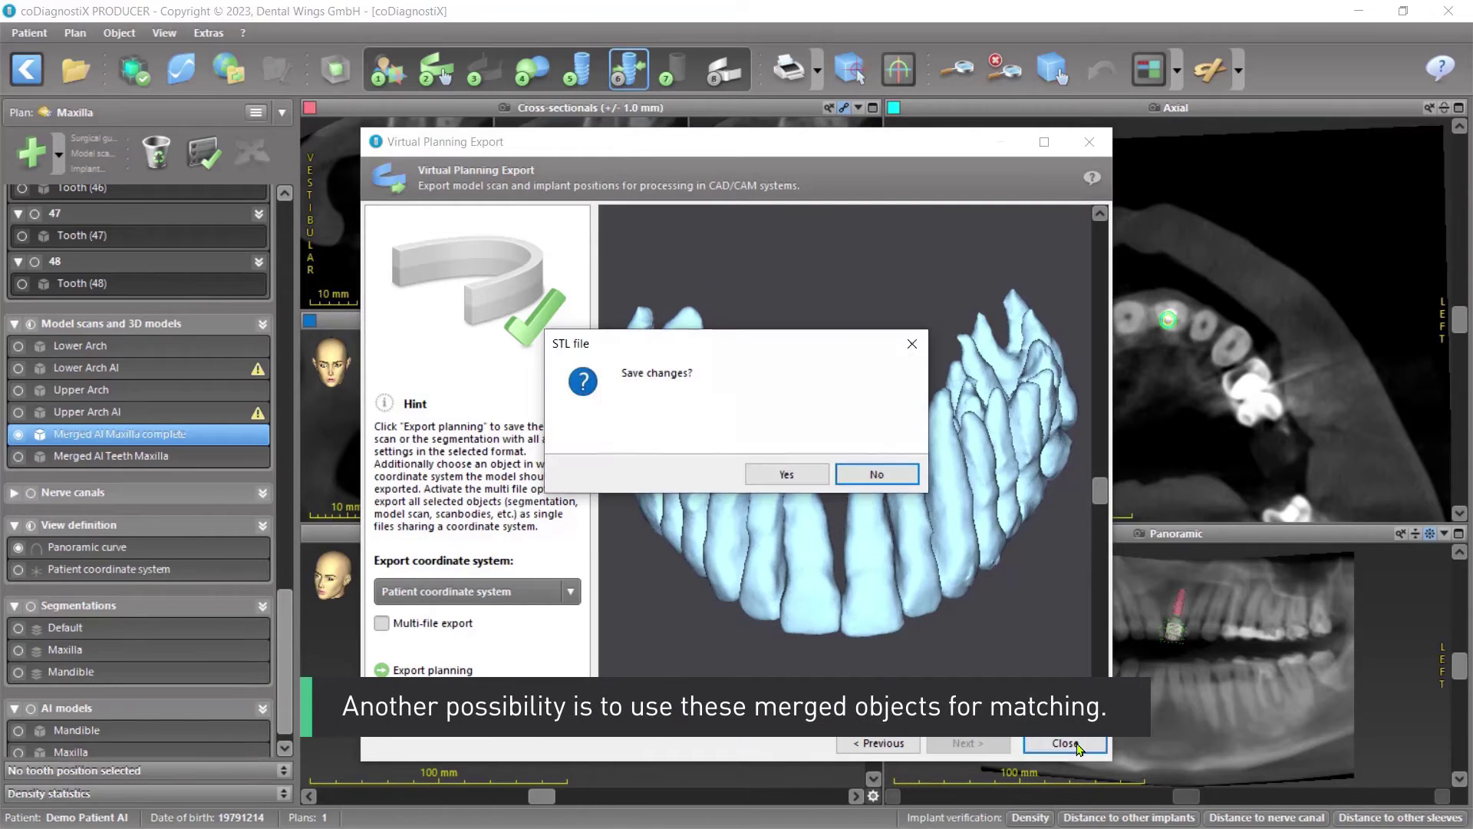
click(856, 477)
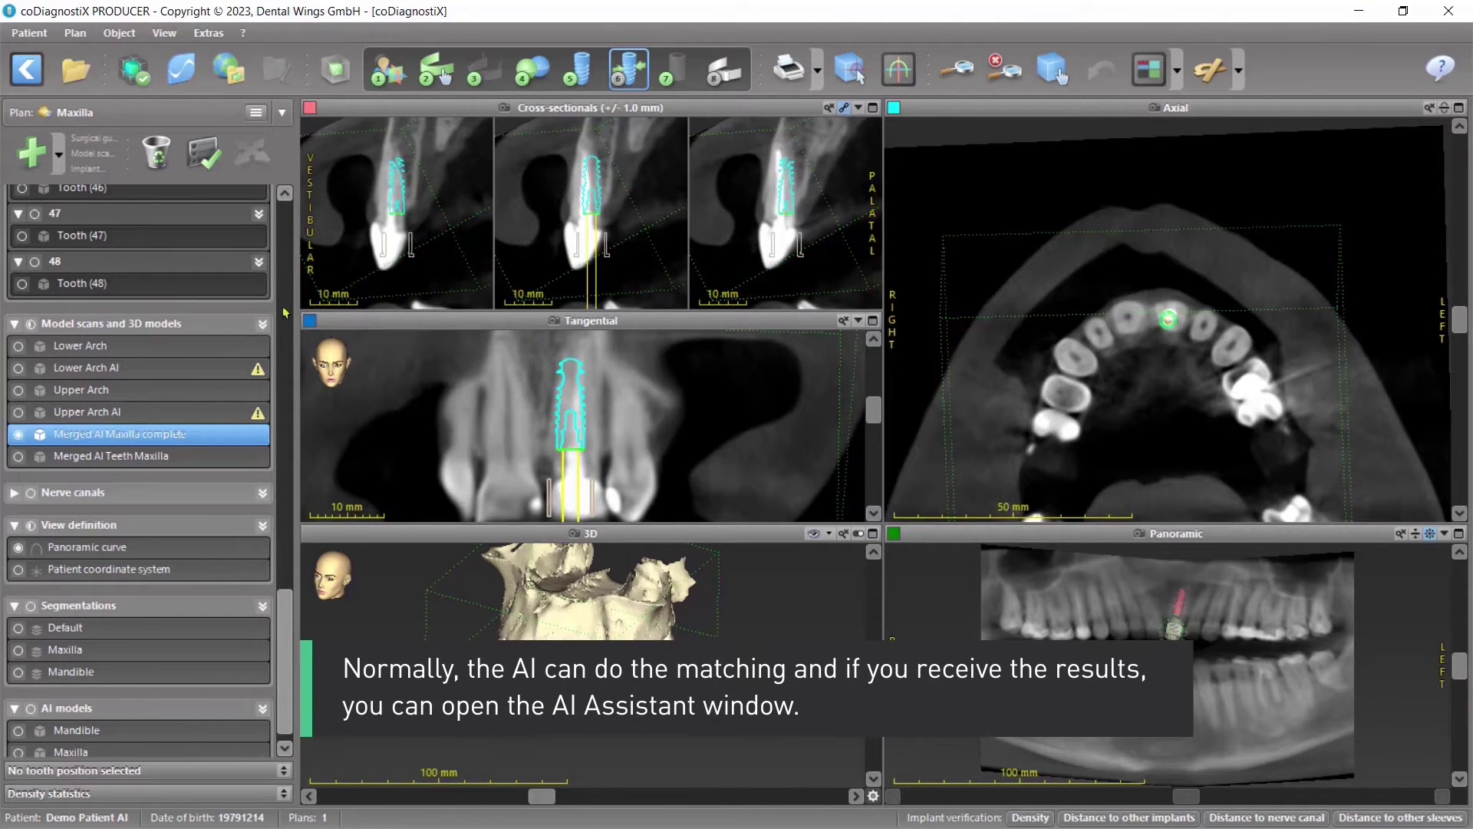
- Open the AI Assistant review and enable the scan alignment of Lower Arch AI (Mandible) in a maximized window
click(140, 73)
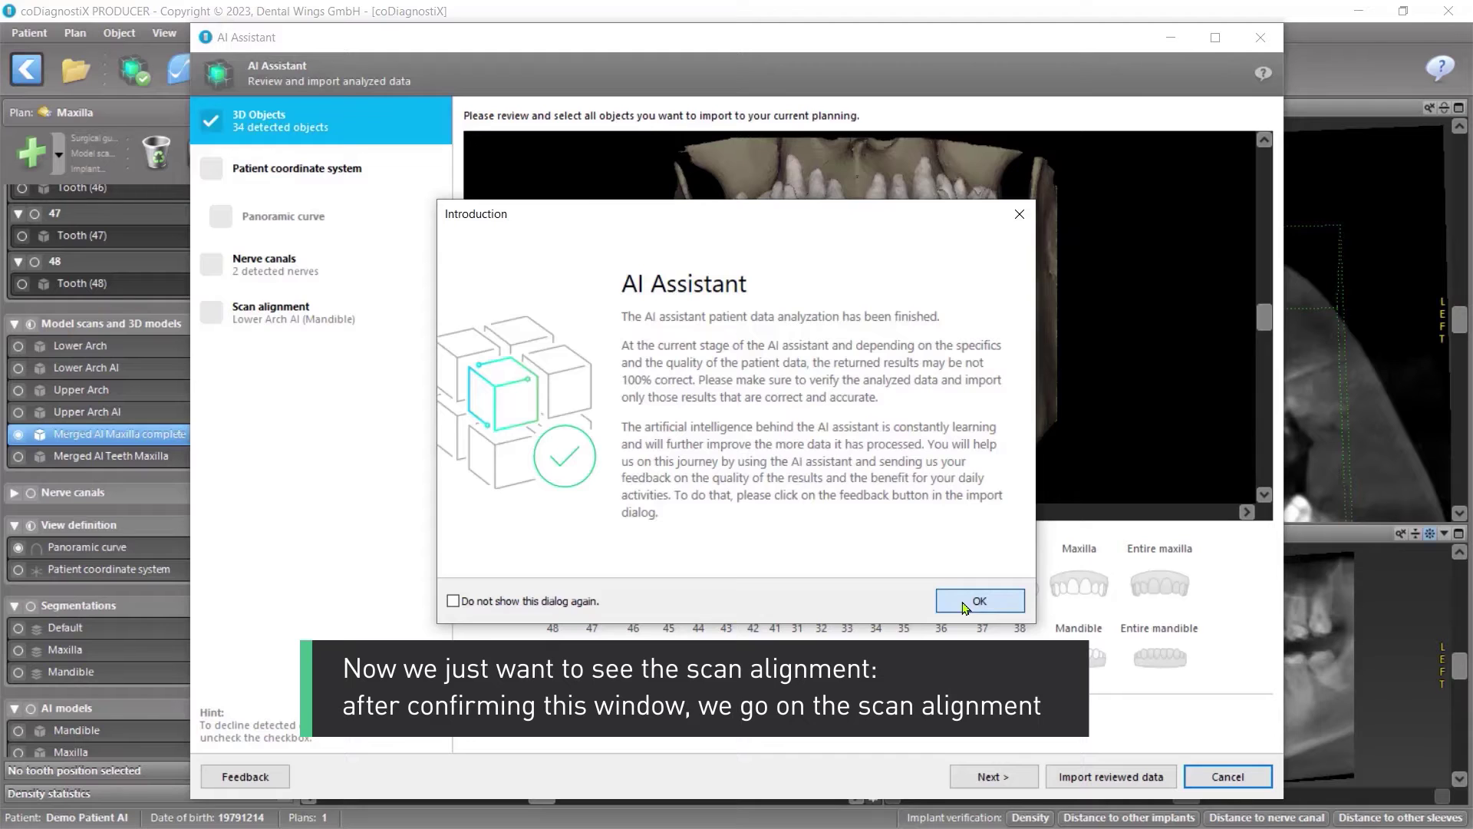
click(965, 608)
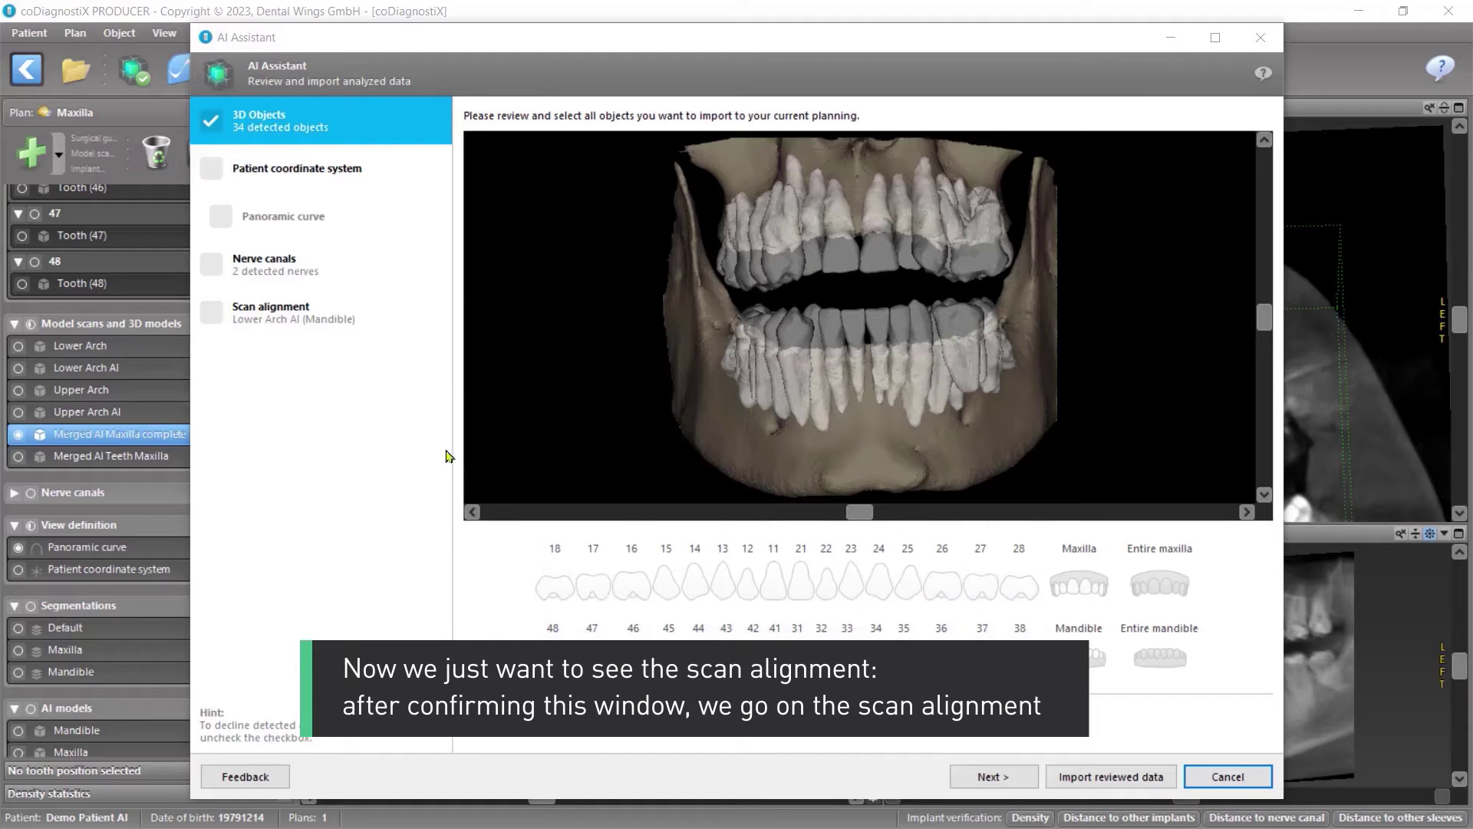
click(277, 322)
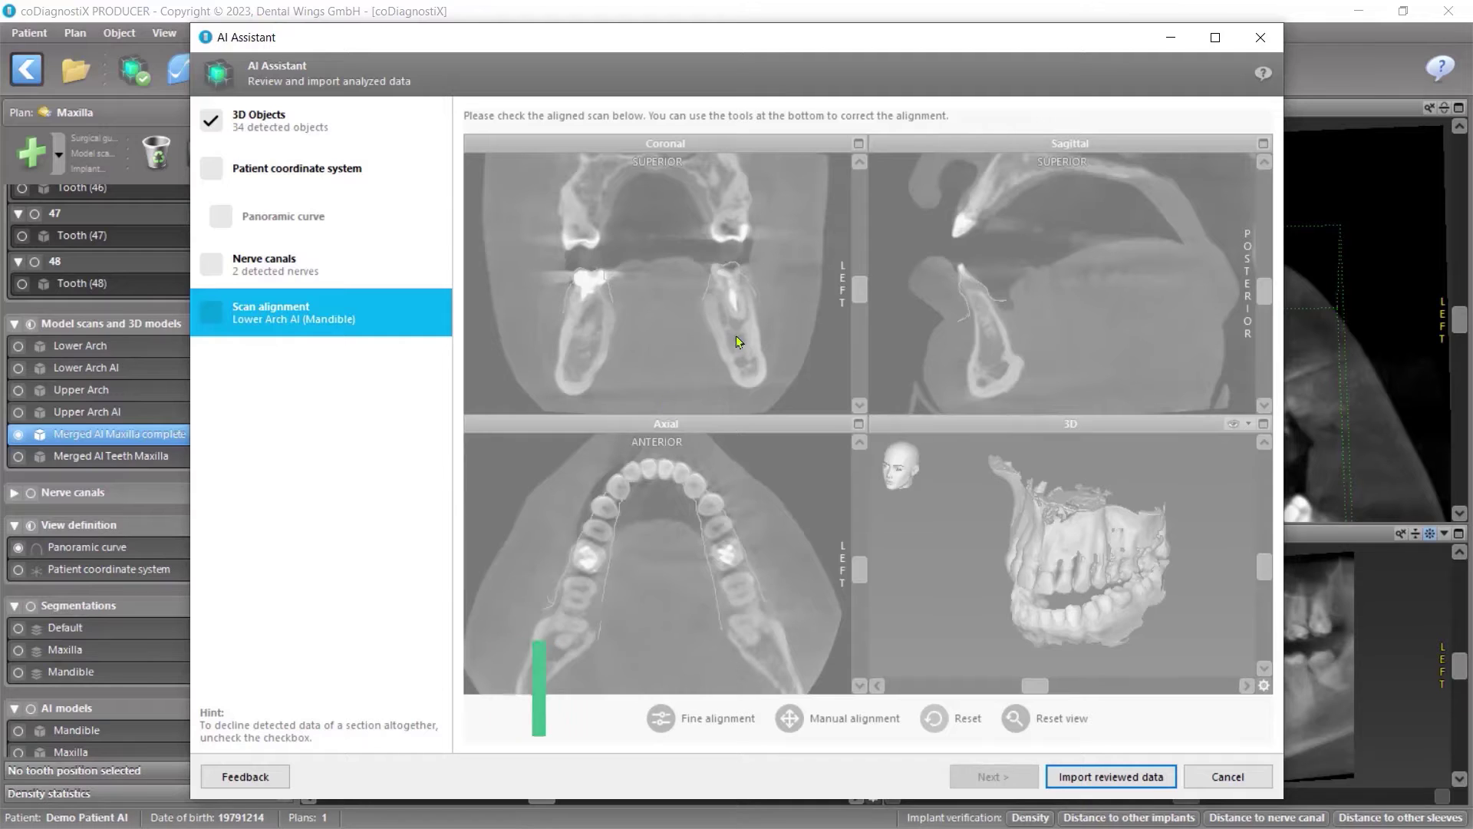
click(210, 315)
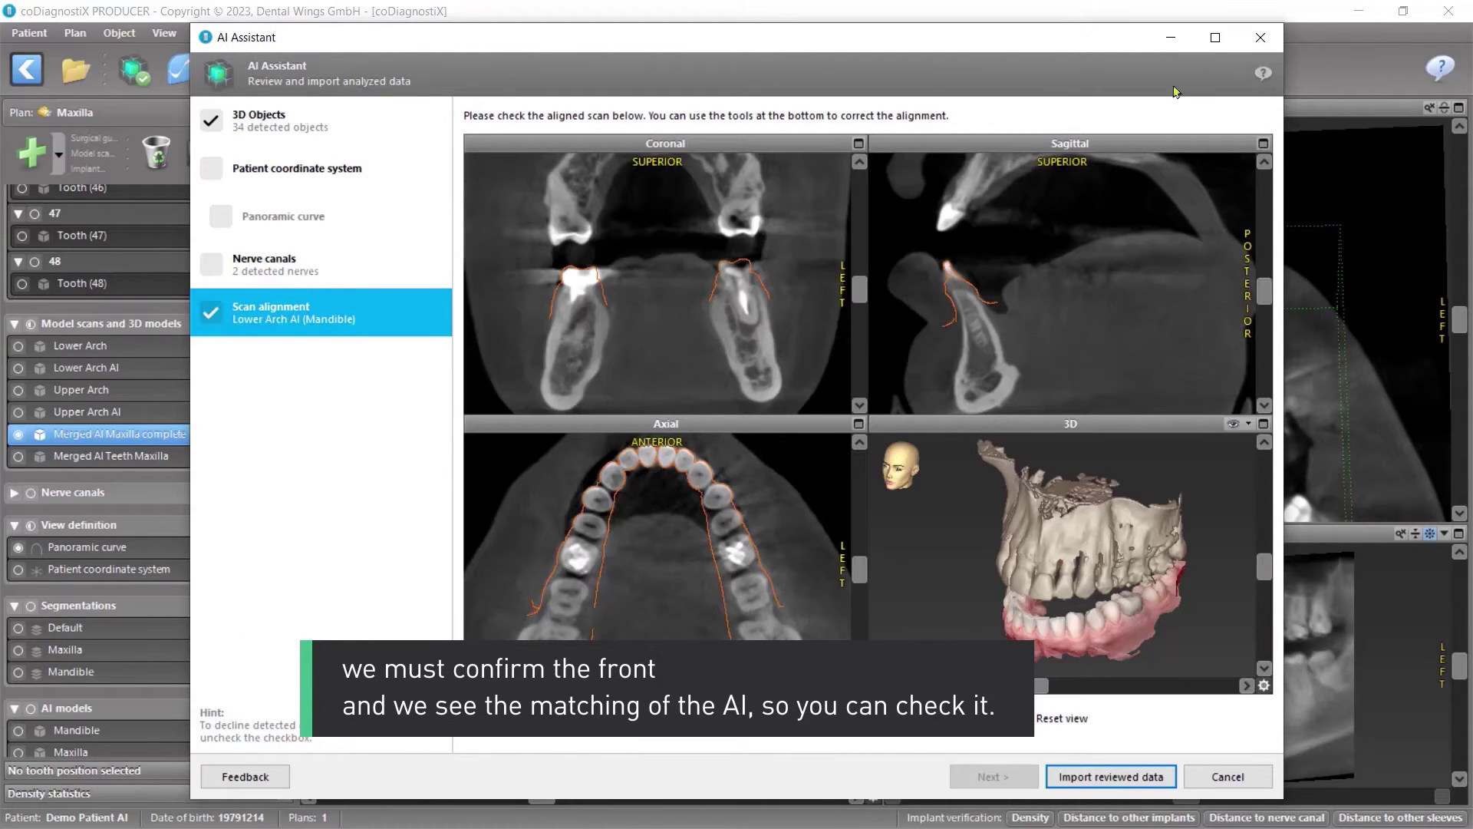
click(1216, 39)
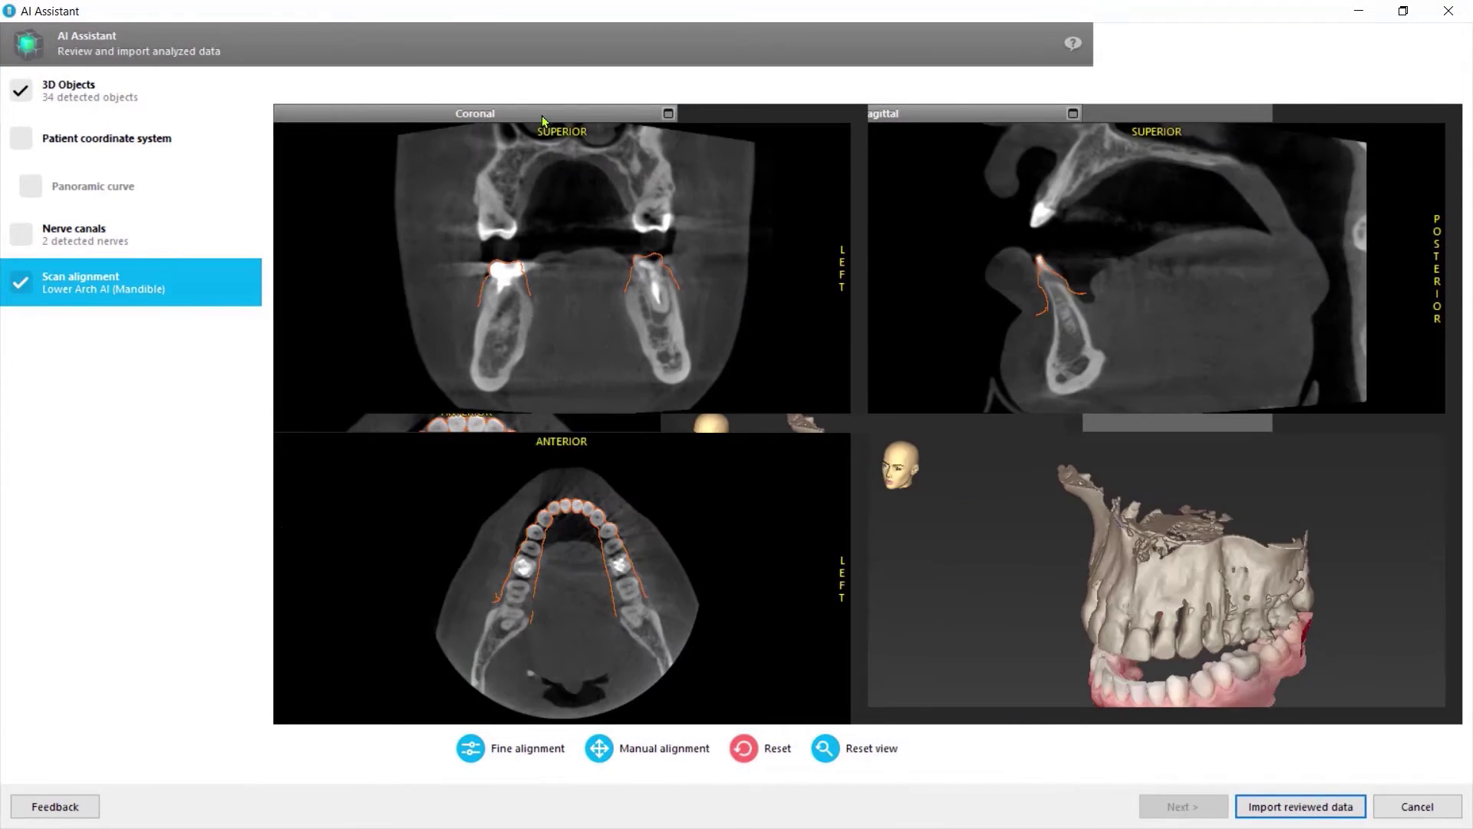
- Examine the lower arch alignment through the enlarged coronal slices, with the Fine Alignment tool open beside the jaw
double_click(542, 120)
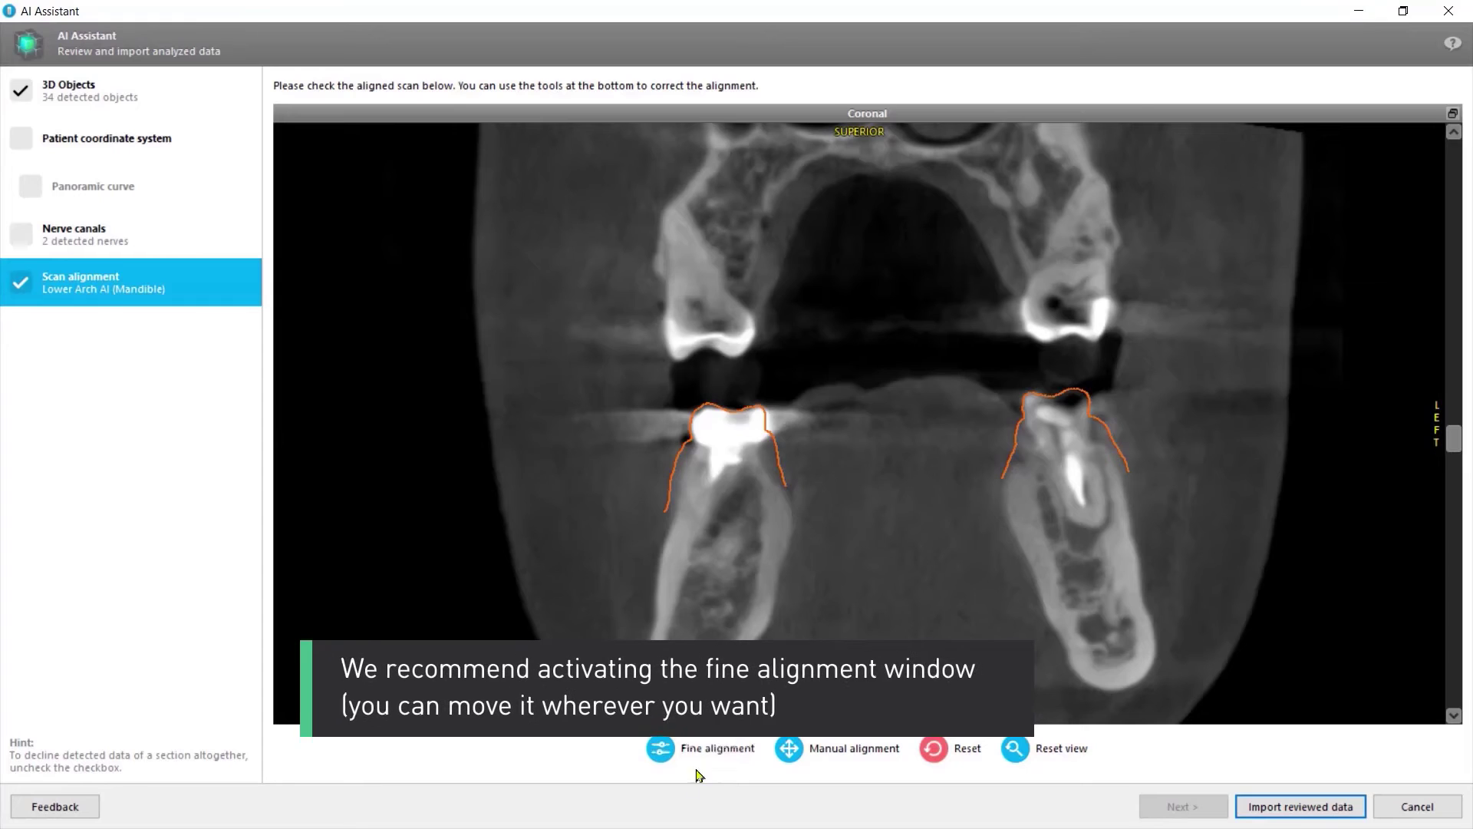
click(721, 759)
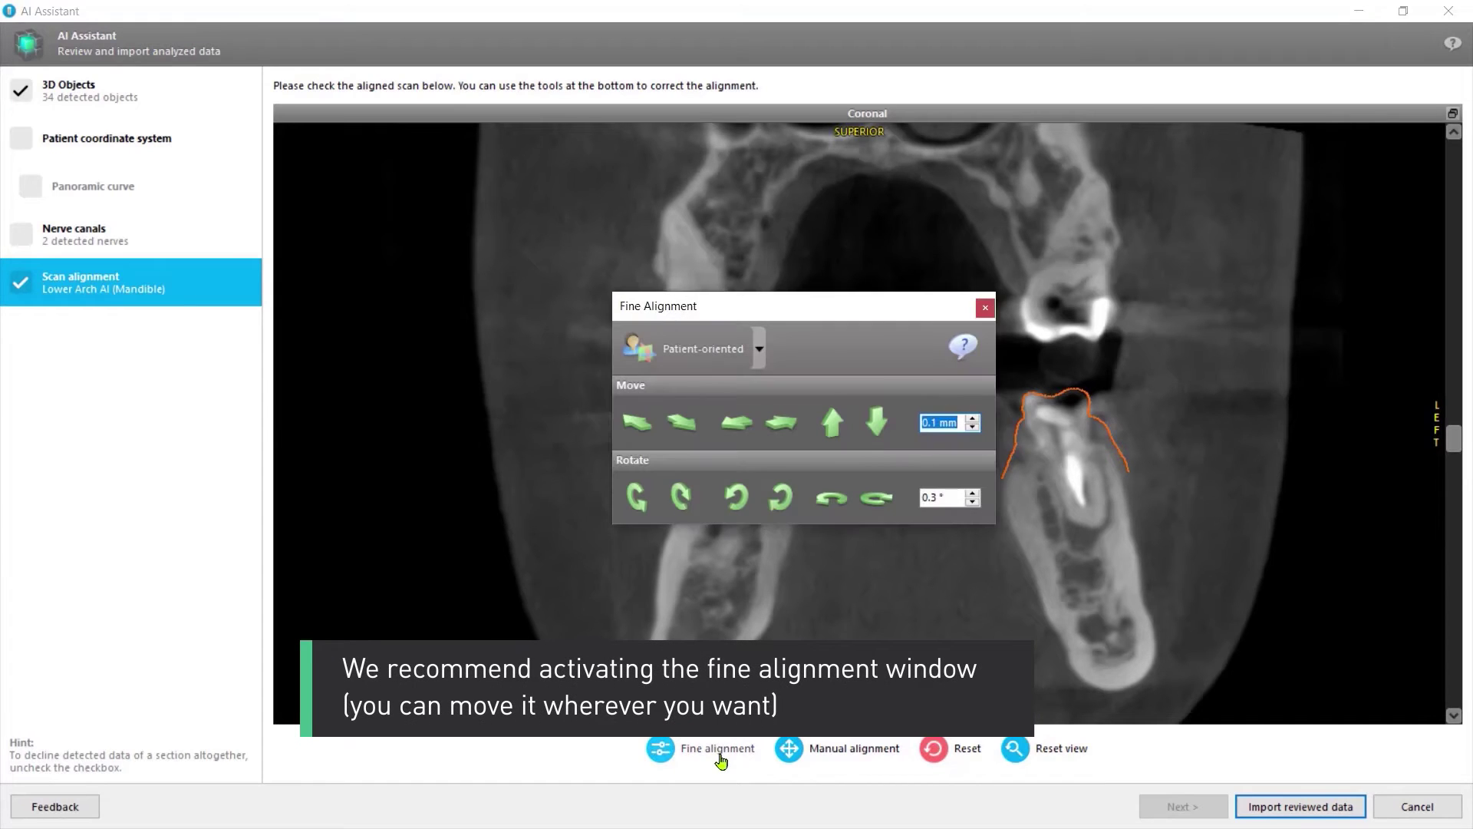
drag(839, 306, 490, 112)
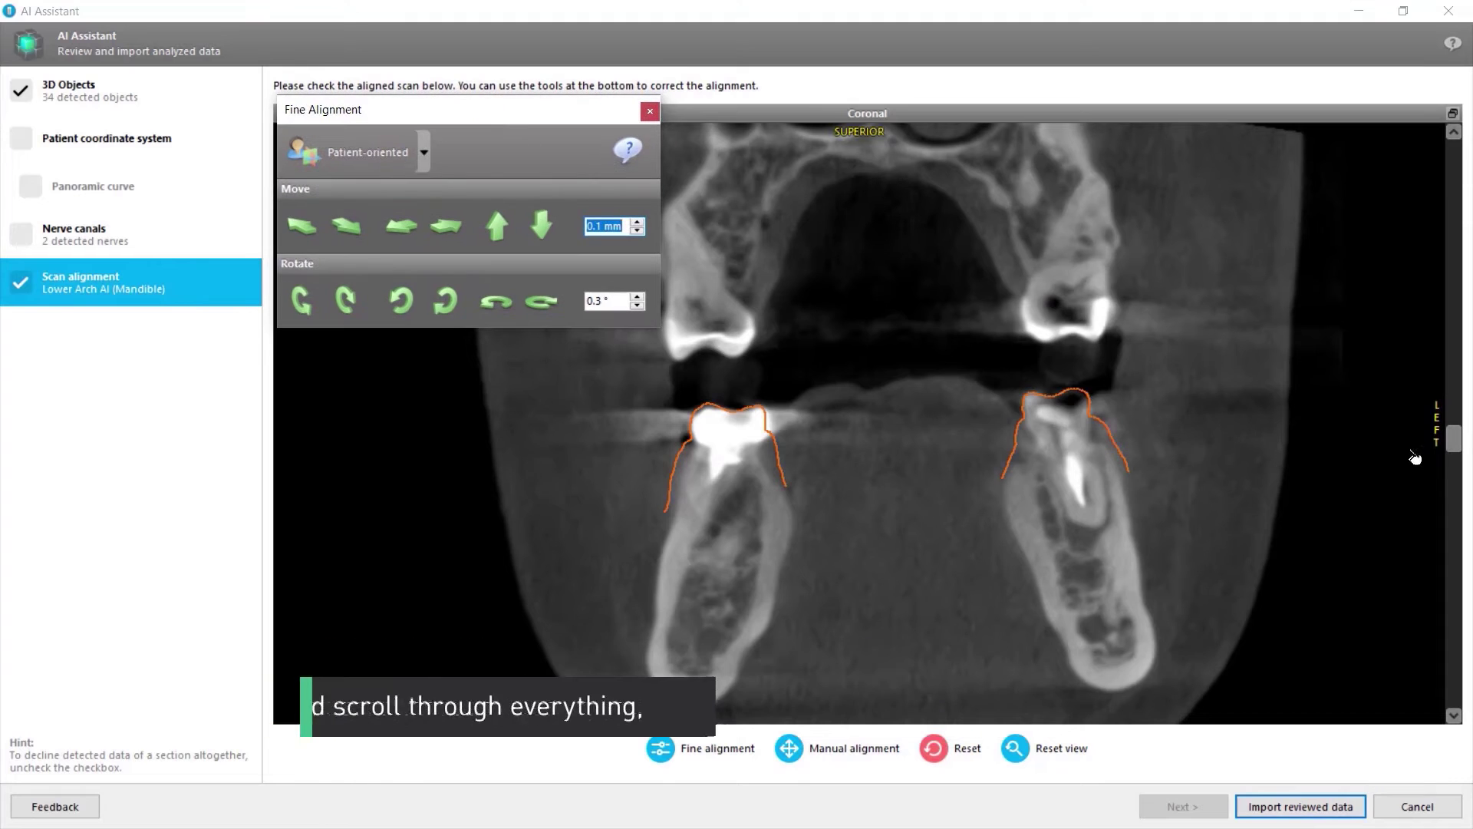
drag(1457, 443, 1440, 564)
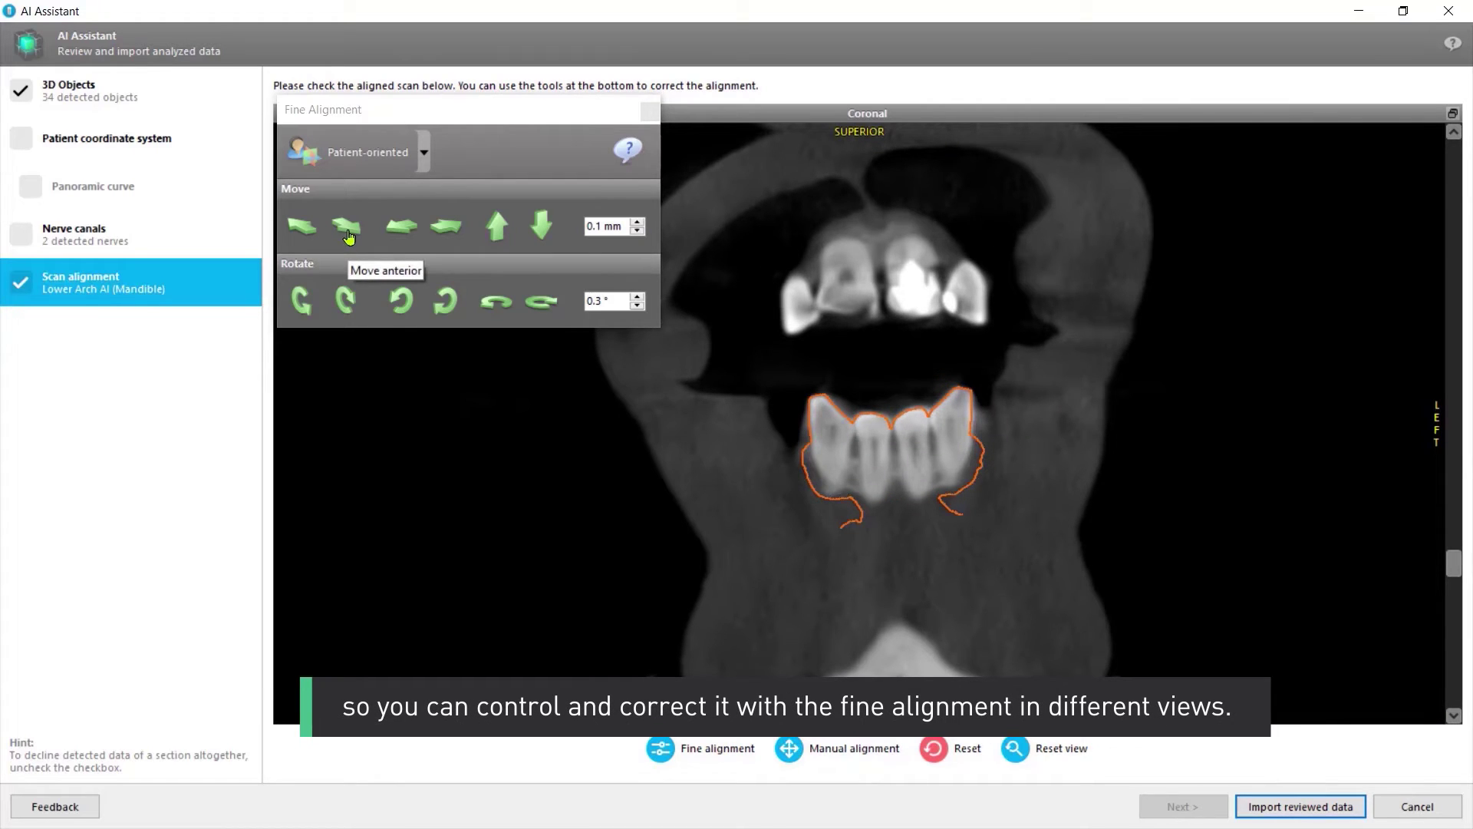
- Examine the lower arch alignment through the enlarged axial slices and leave the AI Assistant without importing data
double_click(1114, 115)
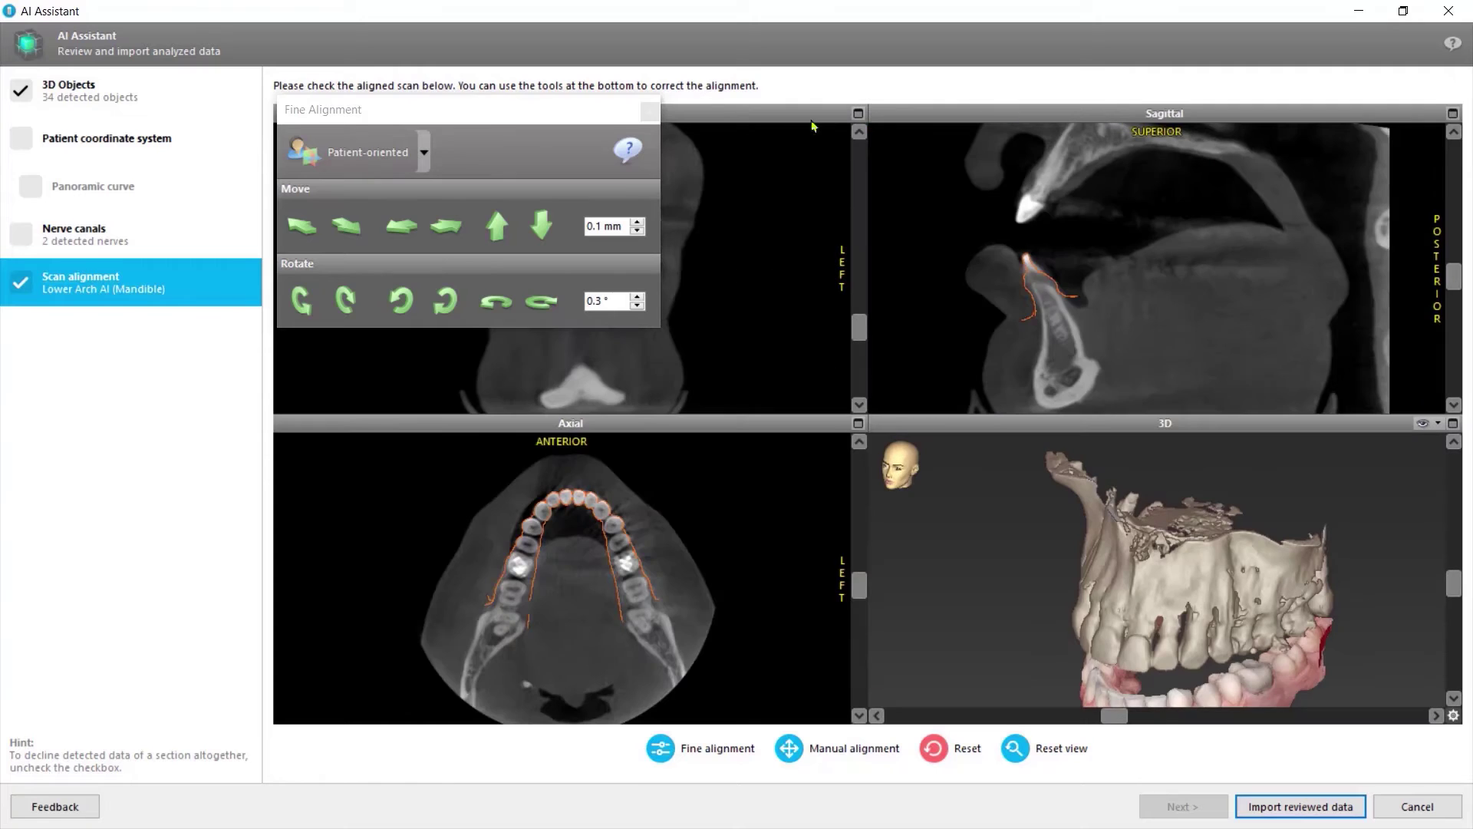
double_click(639, 424)
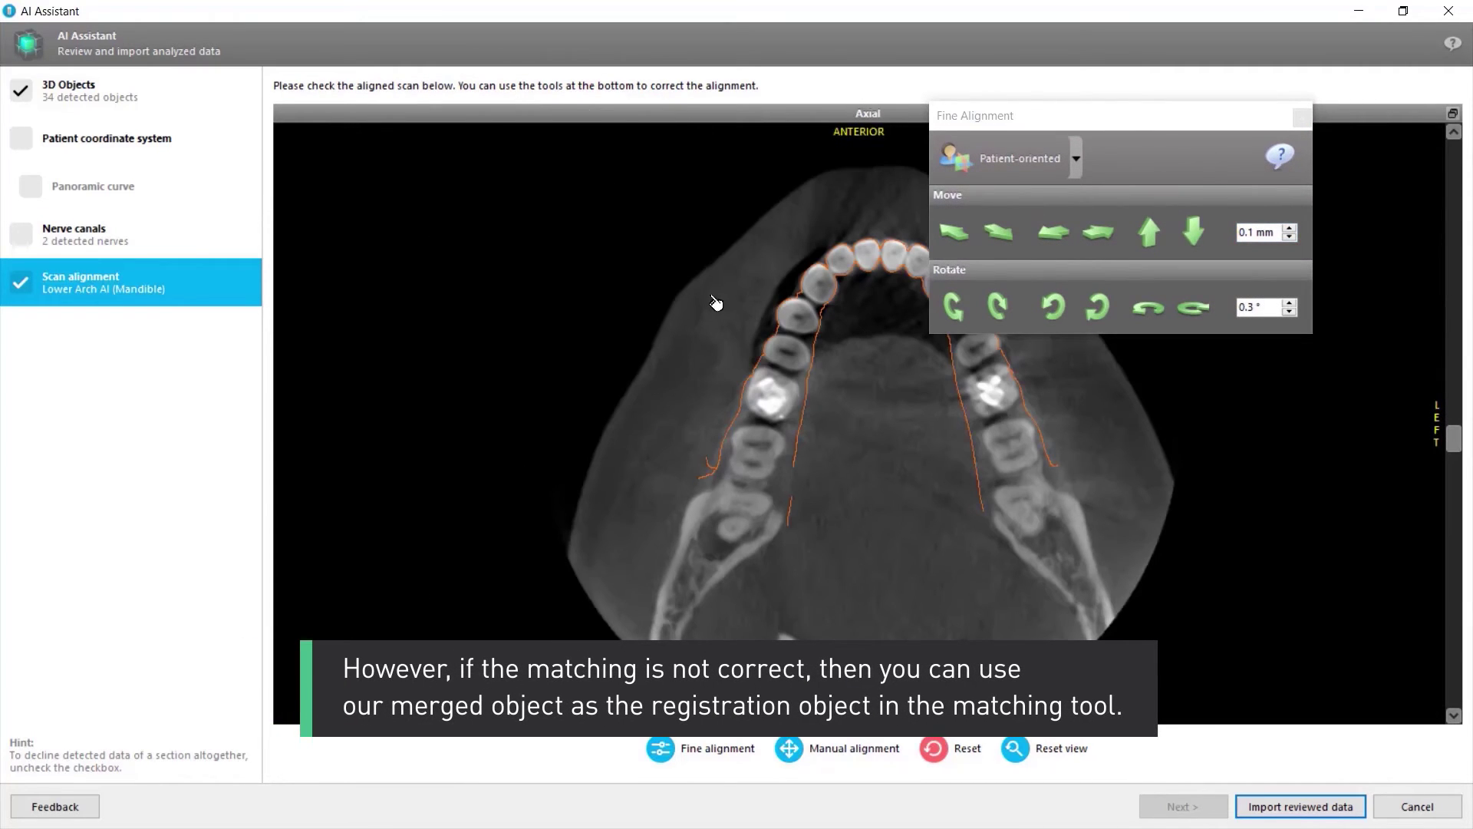
drag(1458, 442, 1469, 408)
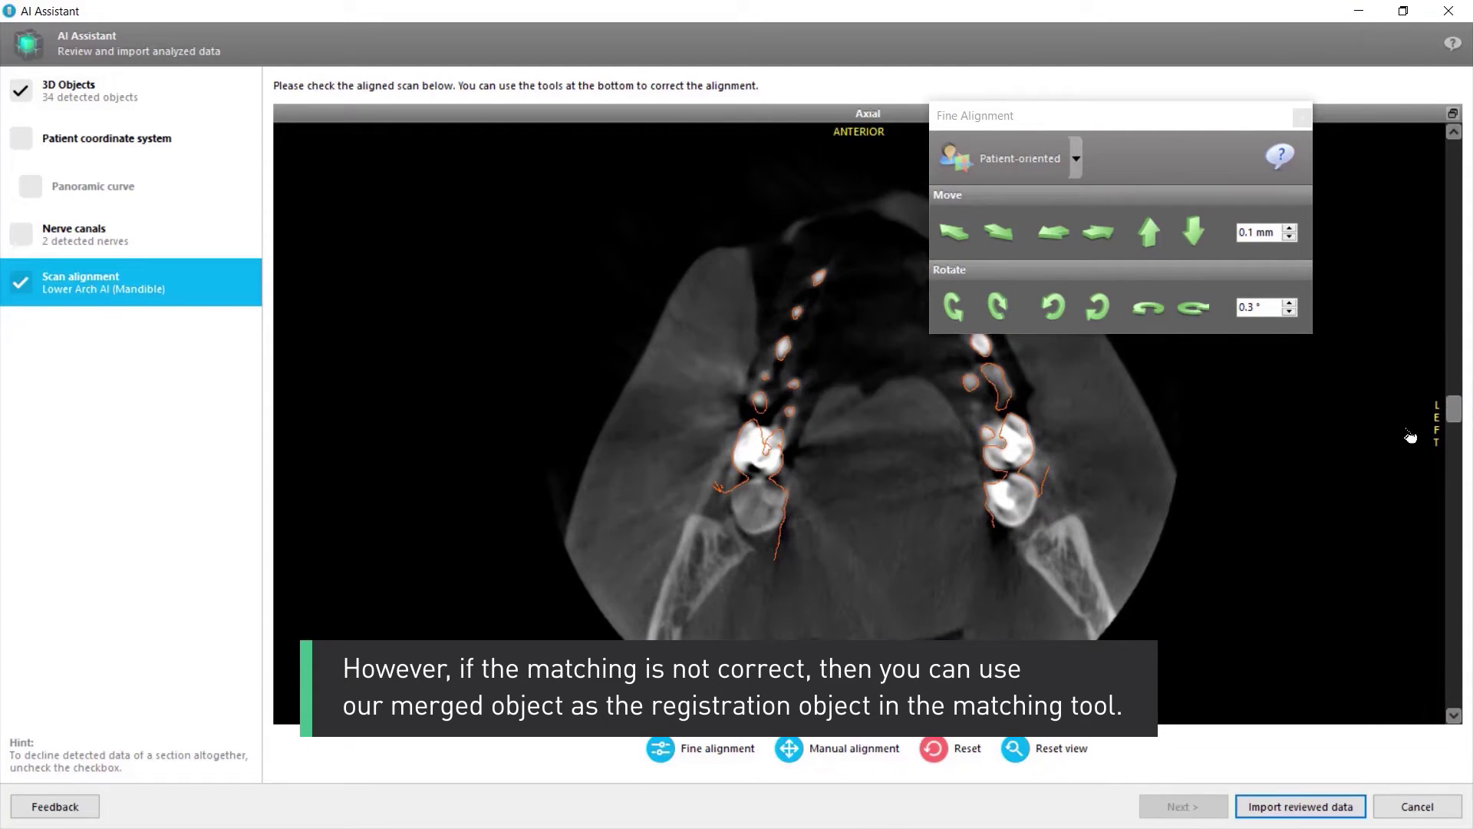
click(1418, 806)
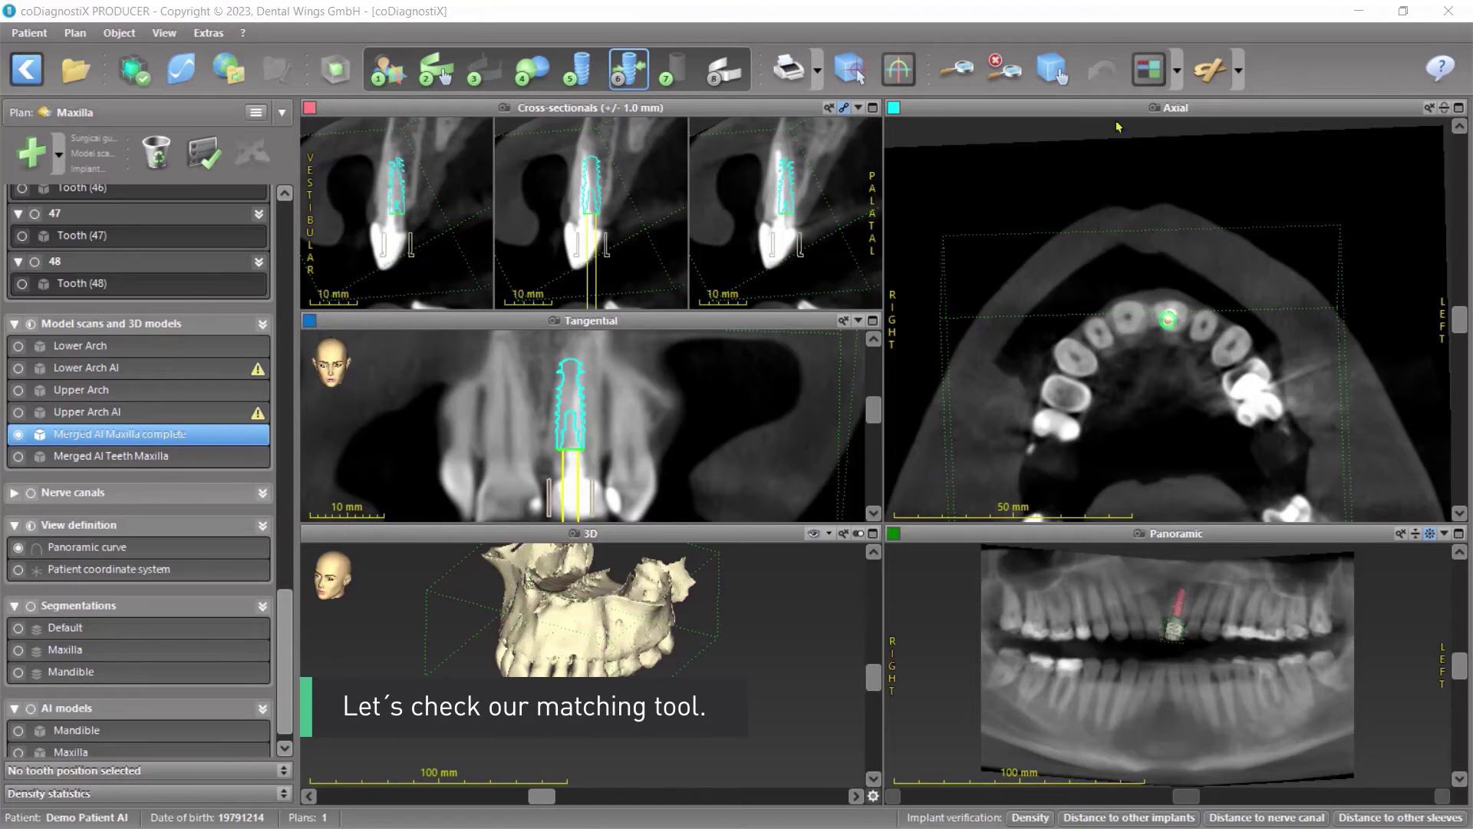
- Import the model scan from the file Demo Patient AI Upper.stl in the Database AI Demo folder, without reduction
click(515, 73)
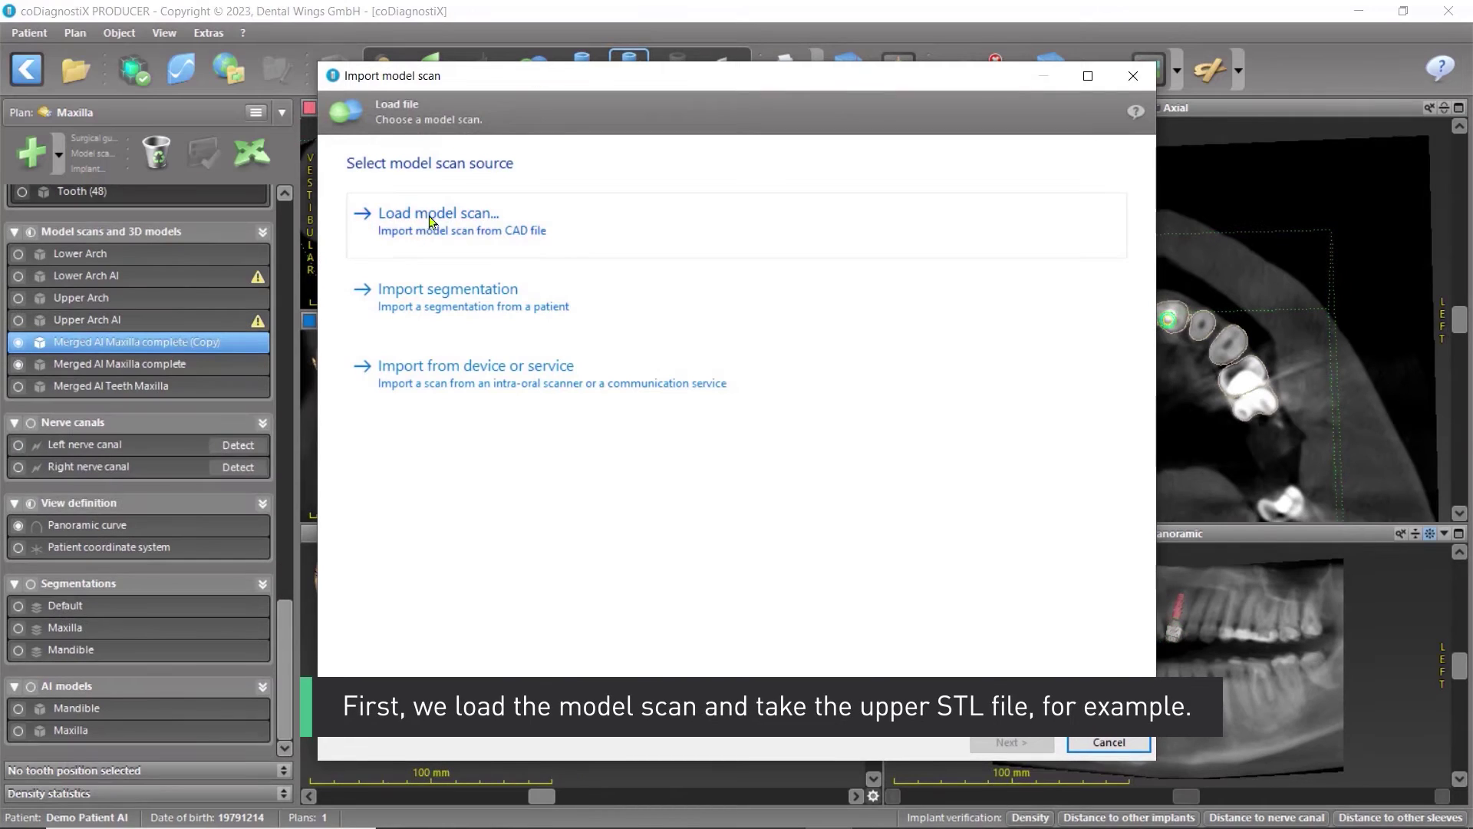
click(431, 221)
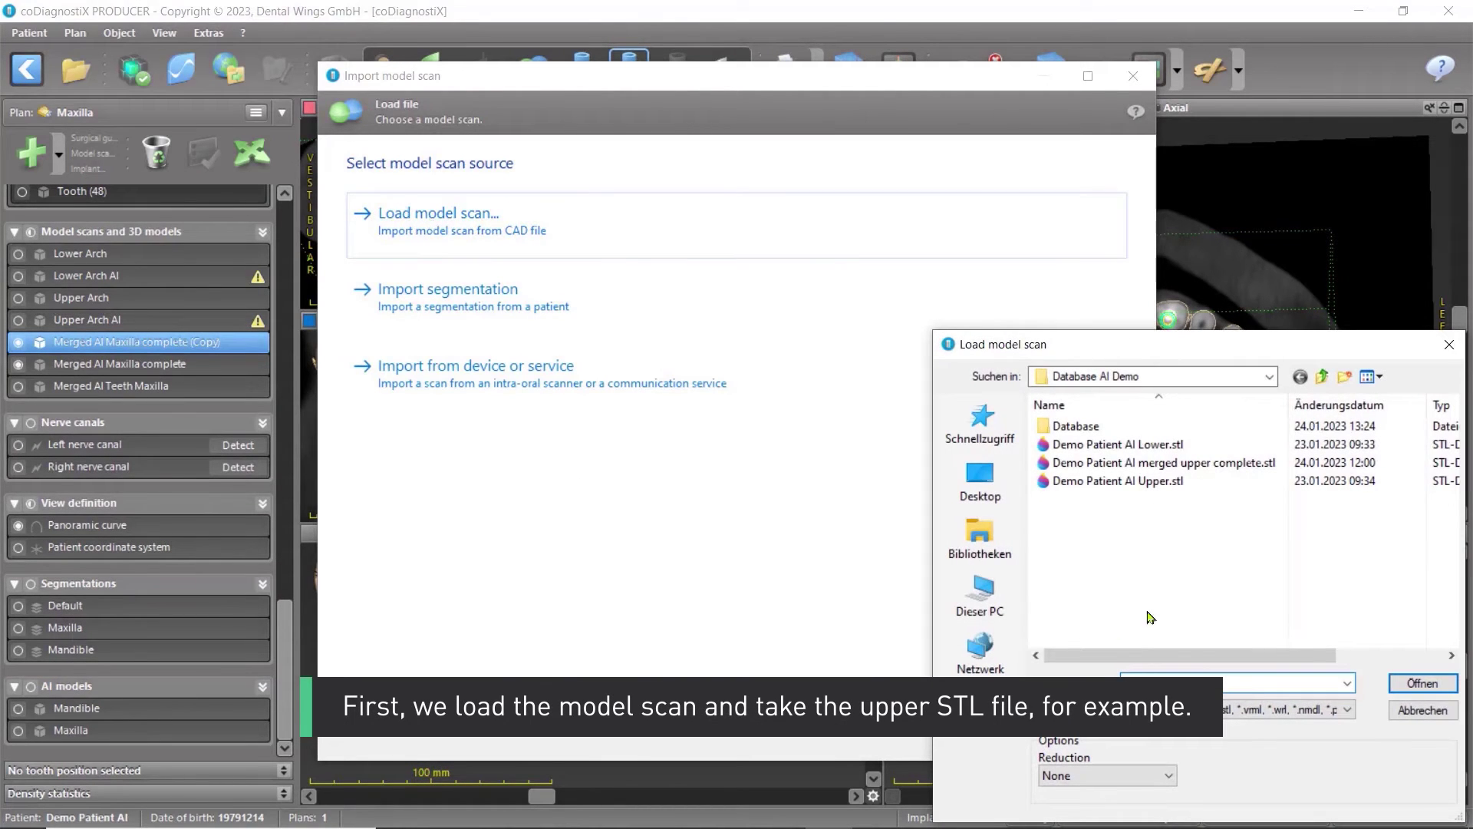
click(1097, 483)
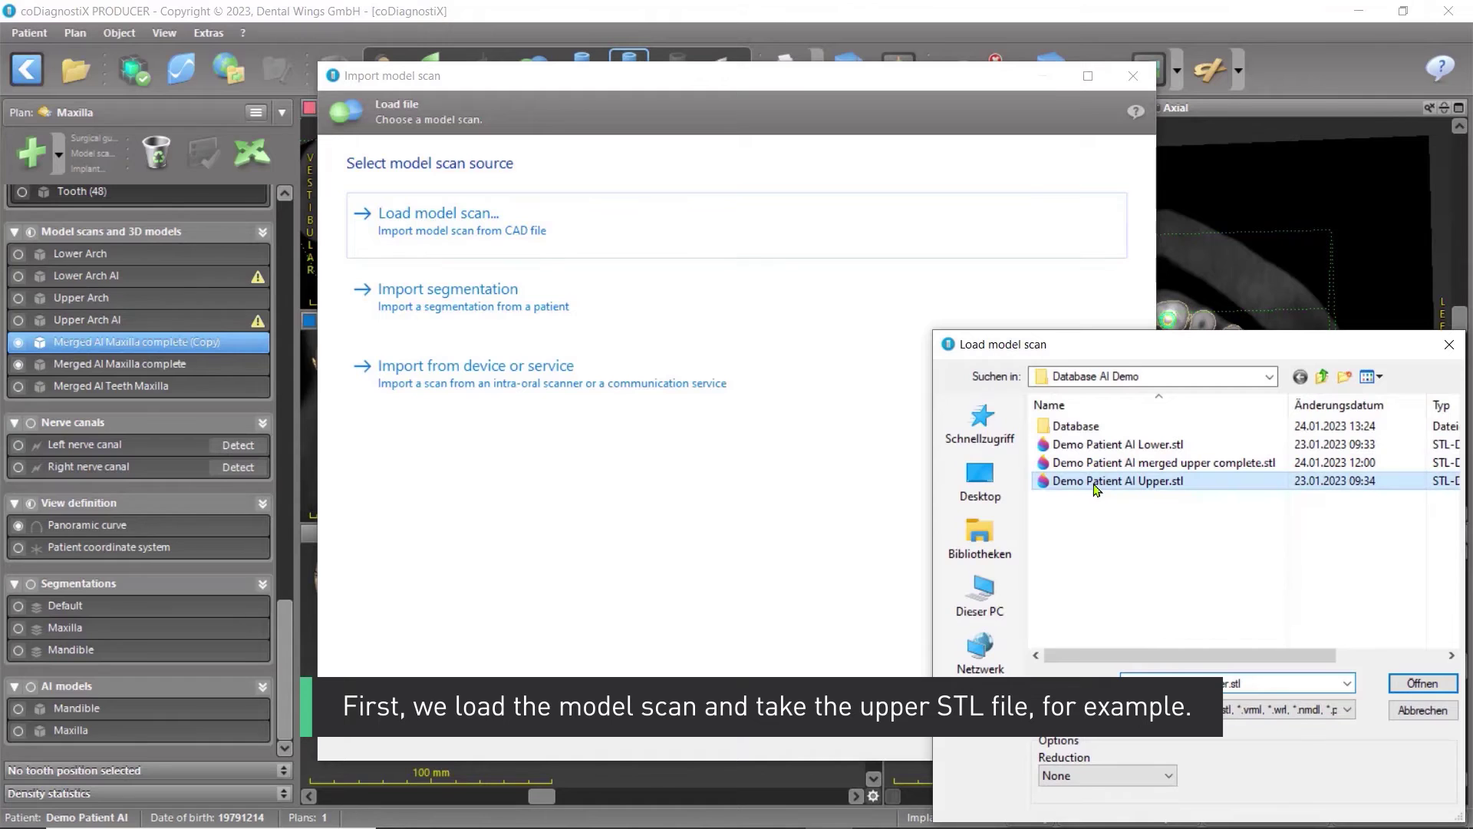
click(1422, 683)
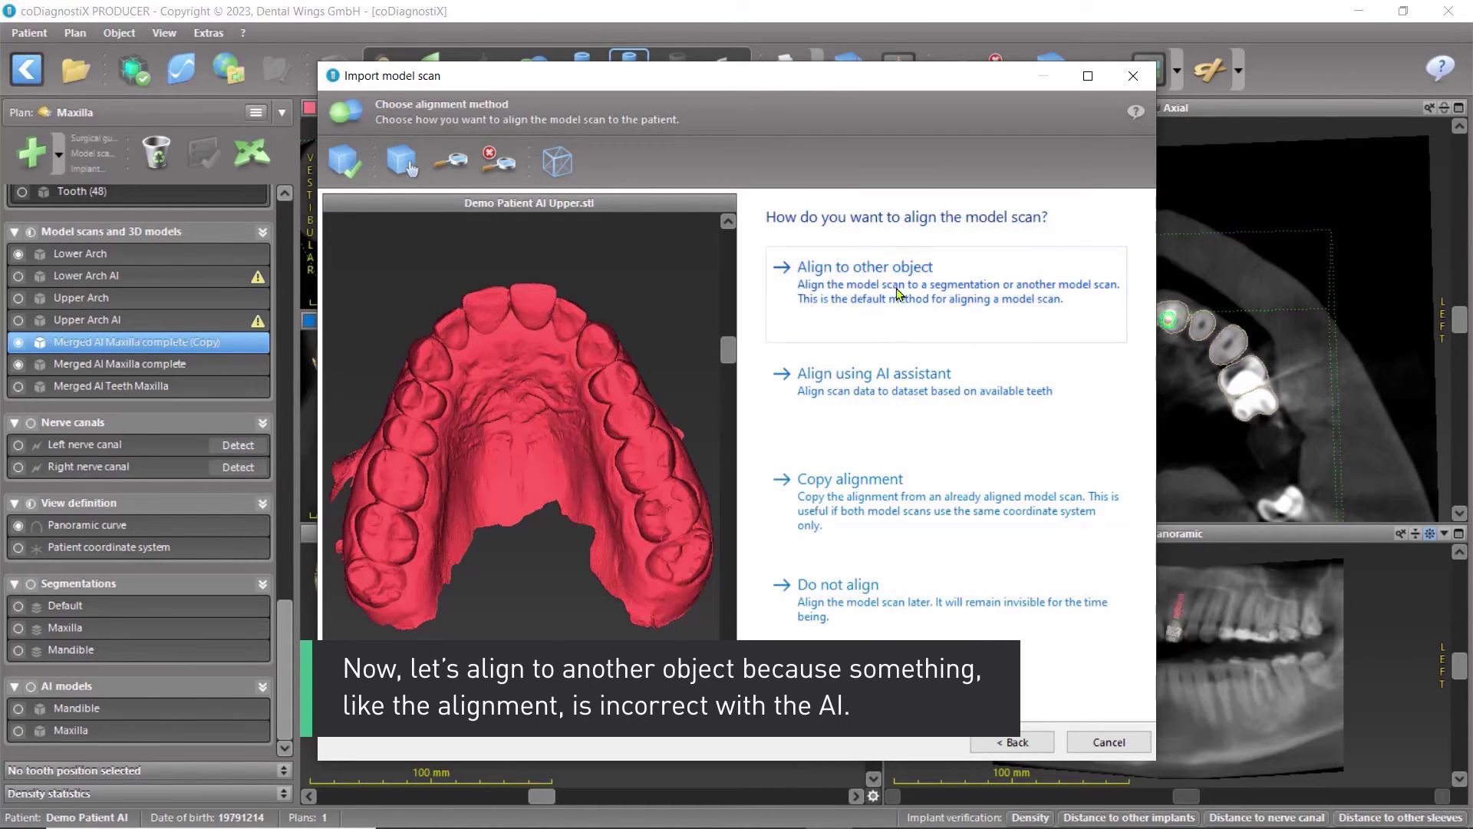
- Align the scan to another object, using only Merged AI Maxilla complete as the registration object instead of Lower Arch
click(818, 277)
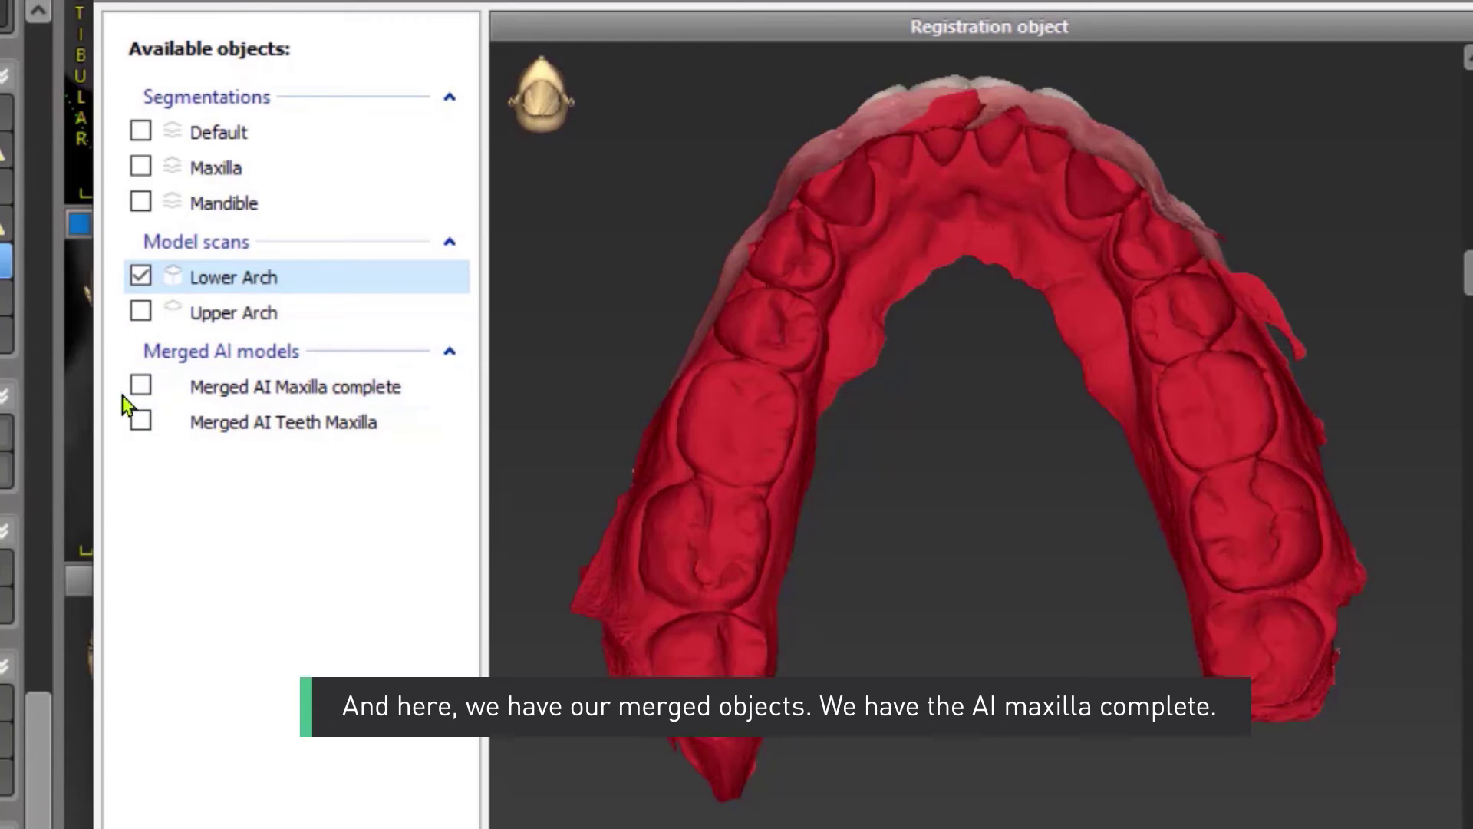
click(142, 386)
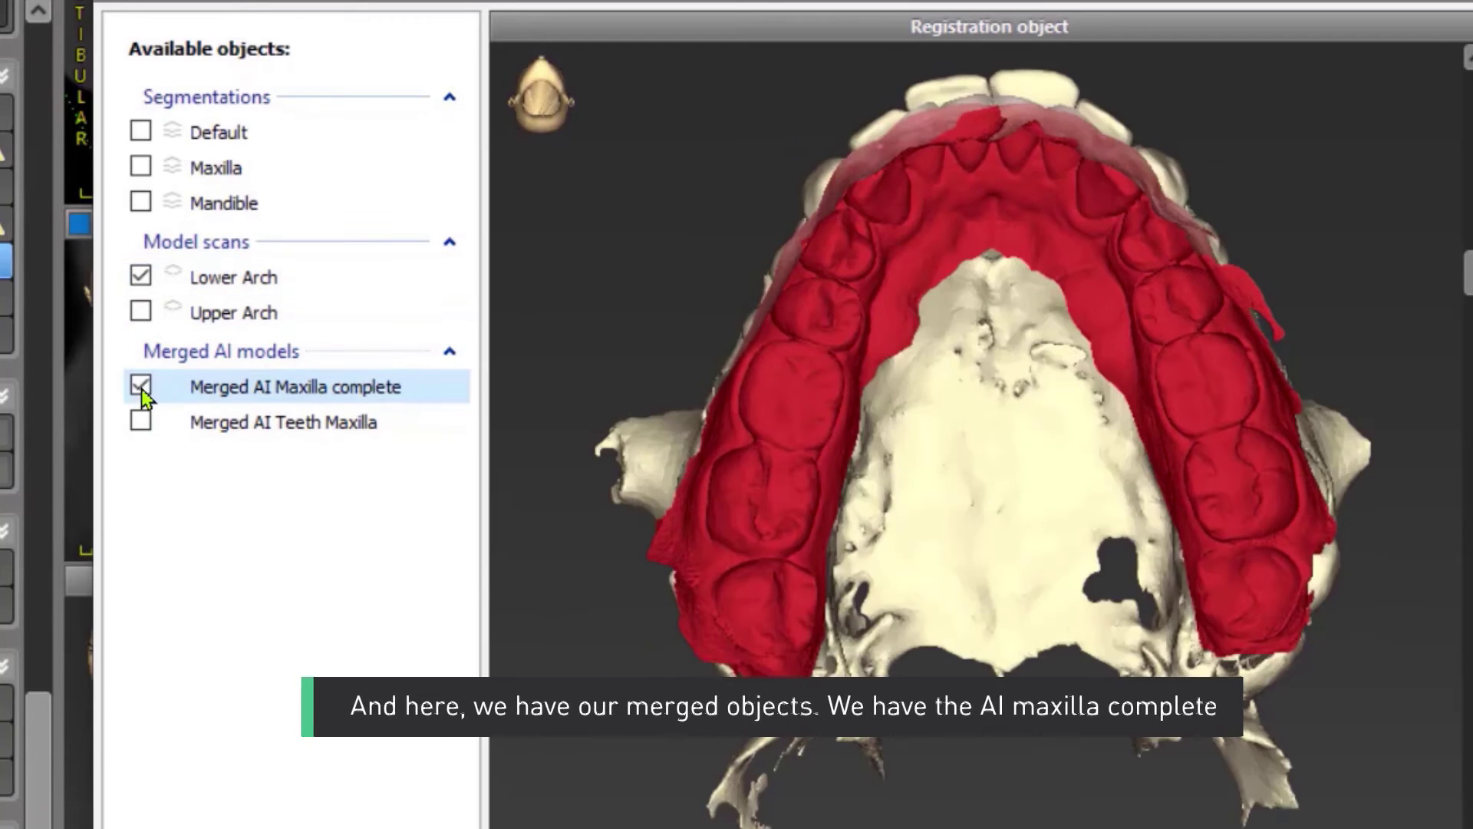
click(142, 276)
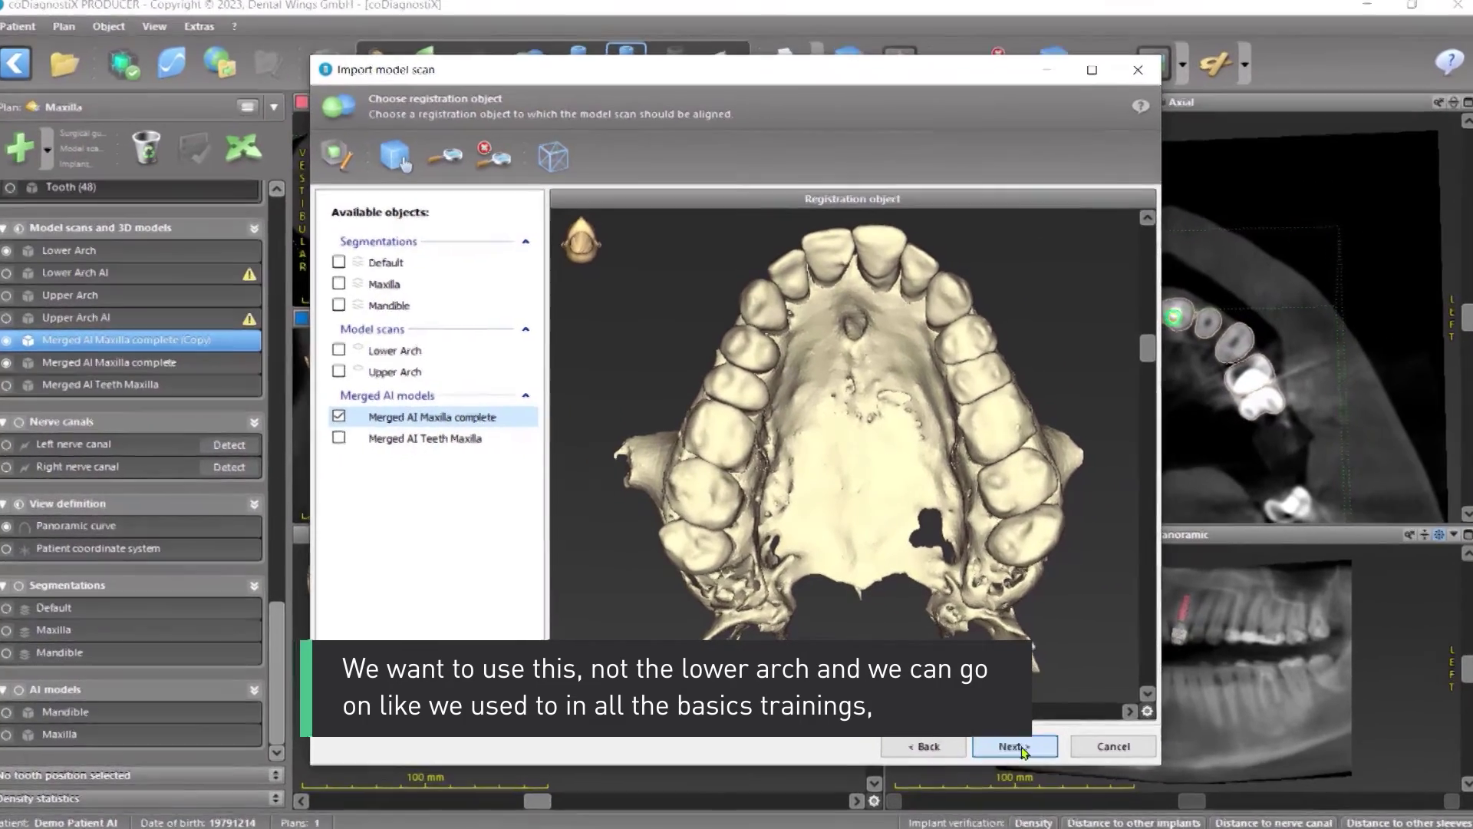
- Mark regions 1 and 2 on the second-to-last molar of each side, on both the registration object and the model scan
click(1011, 743)
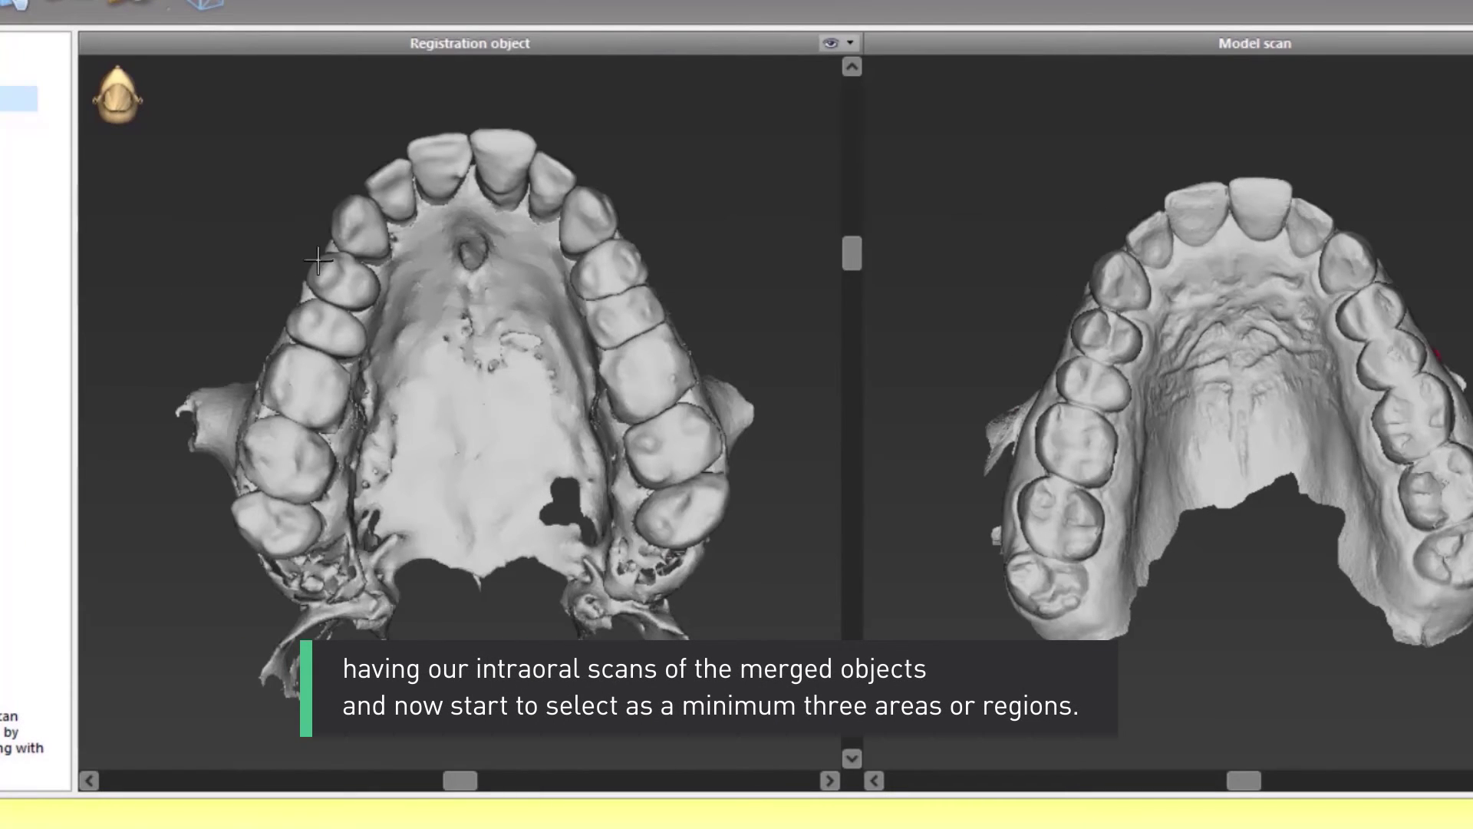
click(292, 456)
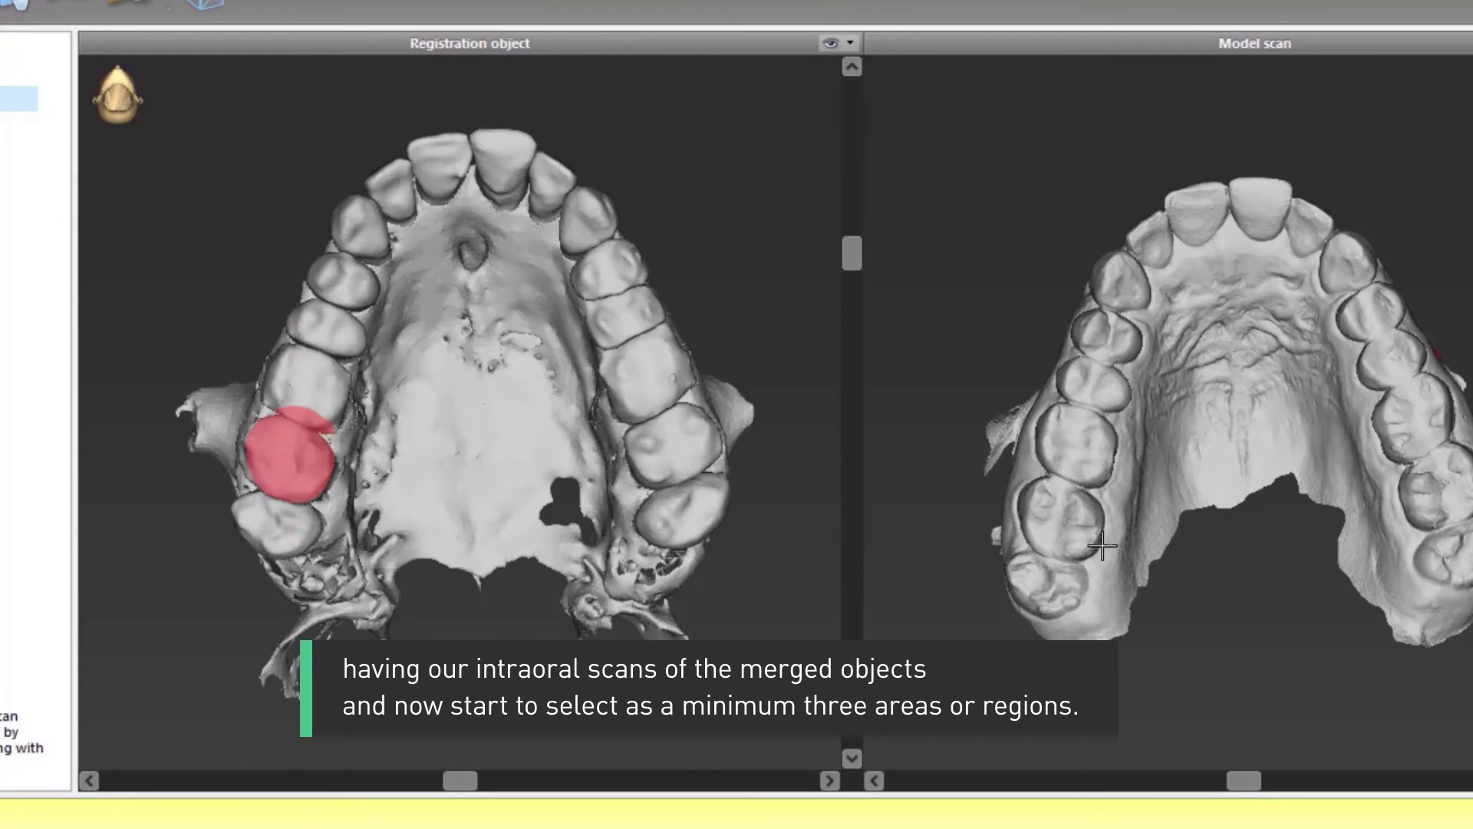
click(1057, 520)
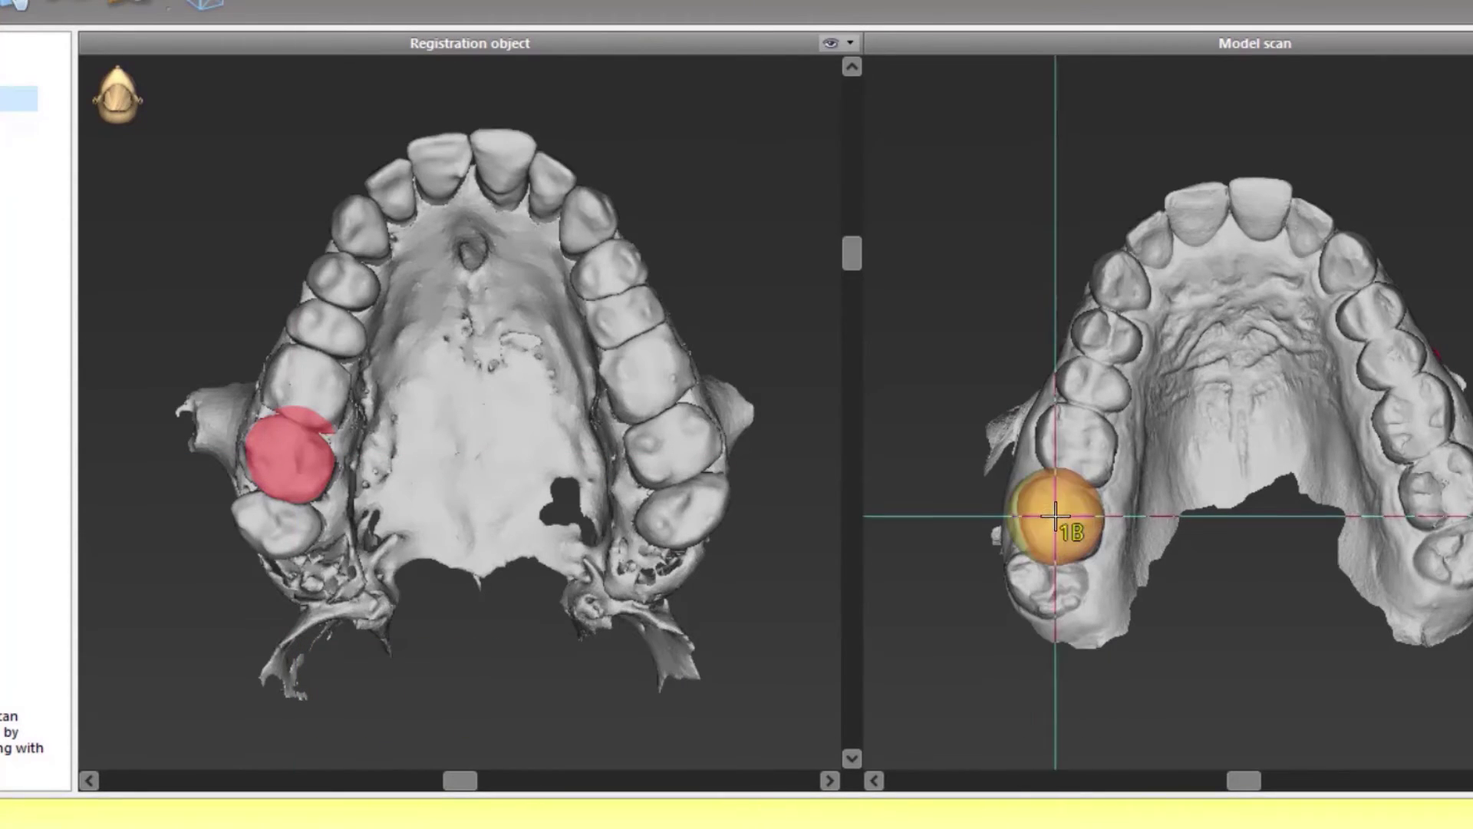
click(1455, 492)
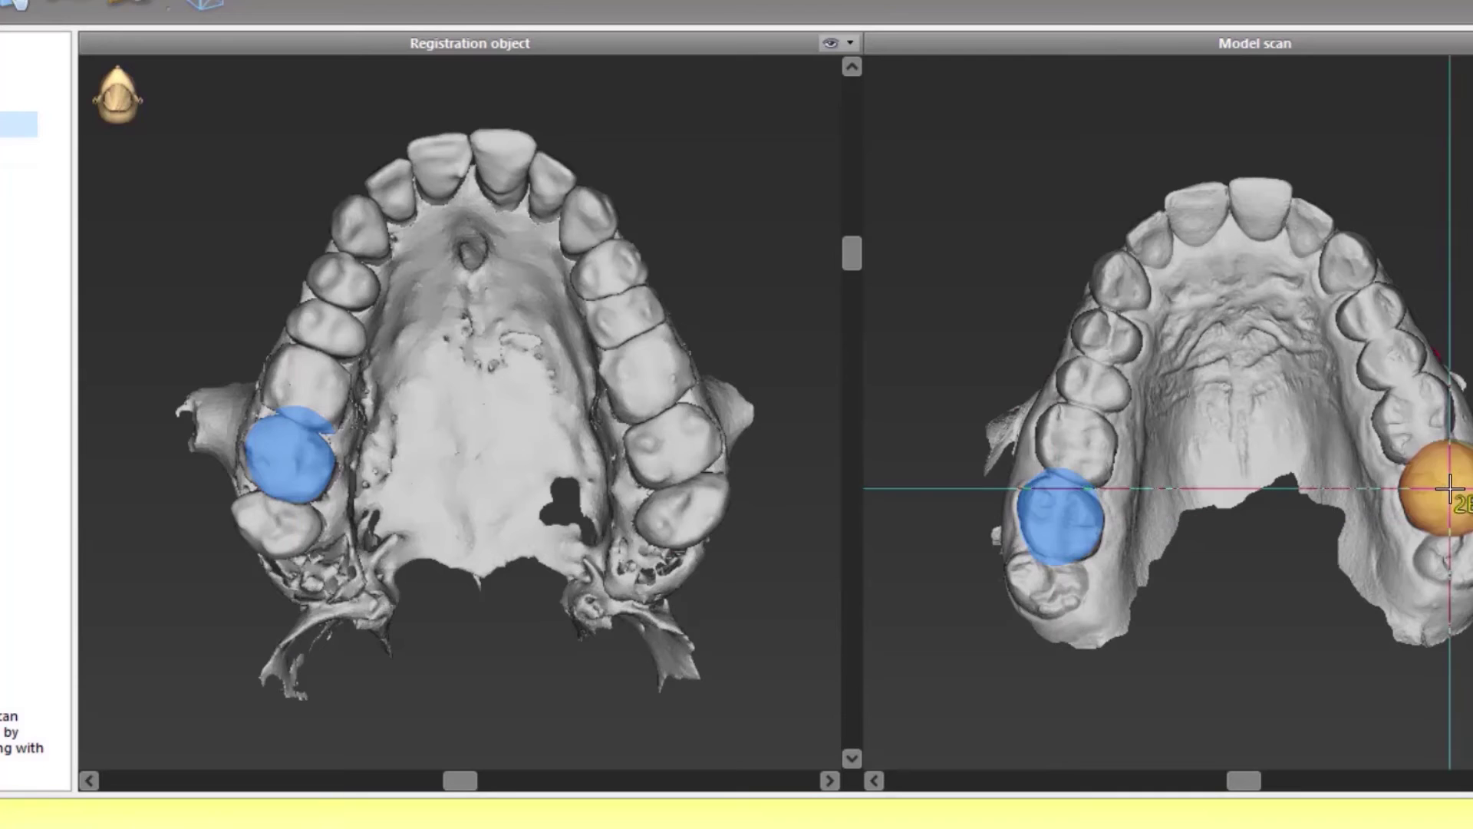
click(668, 449)
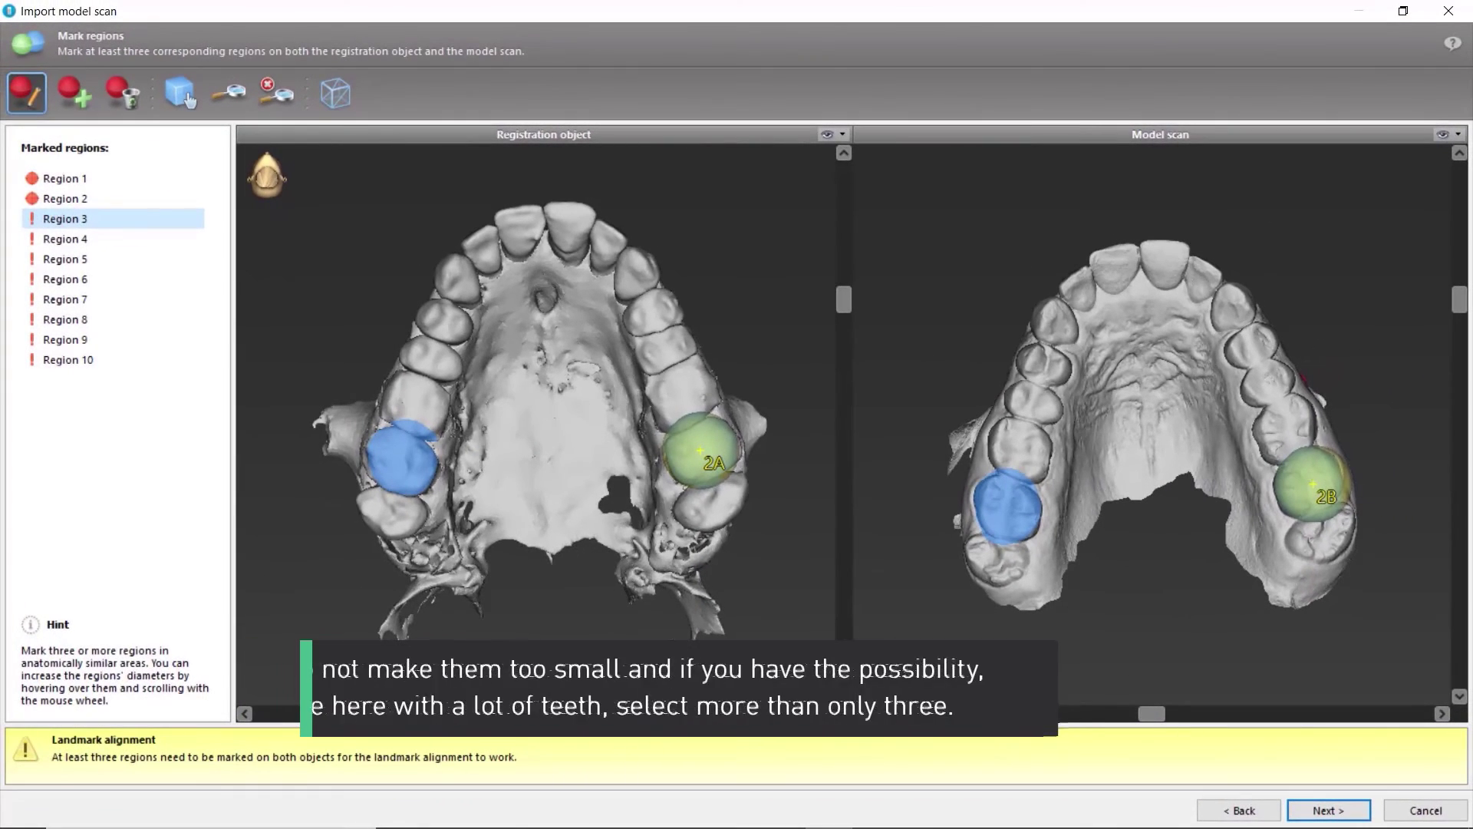
- Mark matching regions 3 to 5 on the right first premolar, left central incisor and left first premolar, and run the automatic registration
click(428, 313)
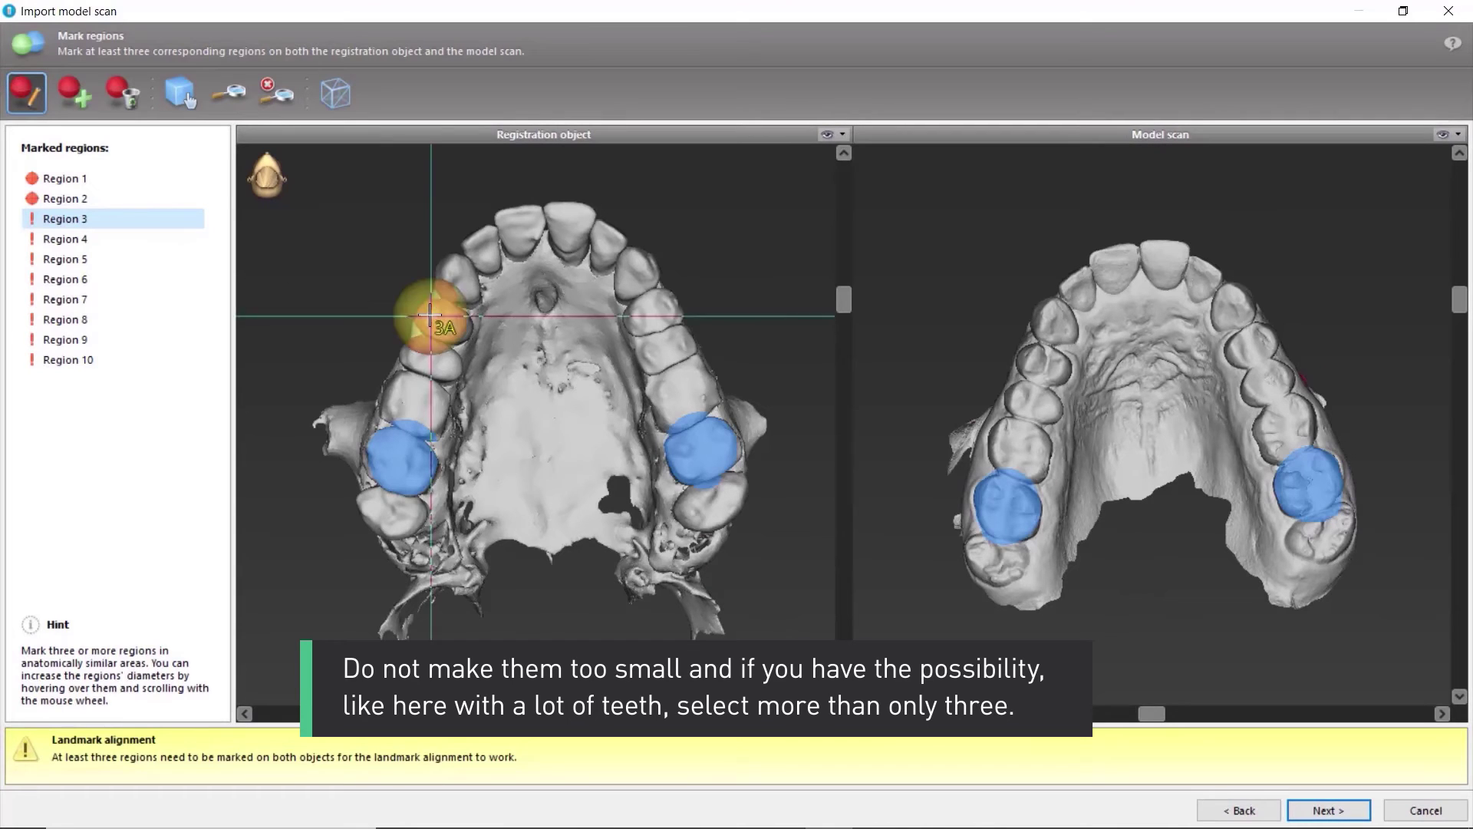
click(1030, 358)
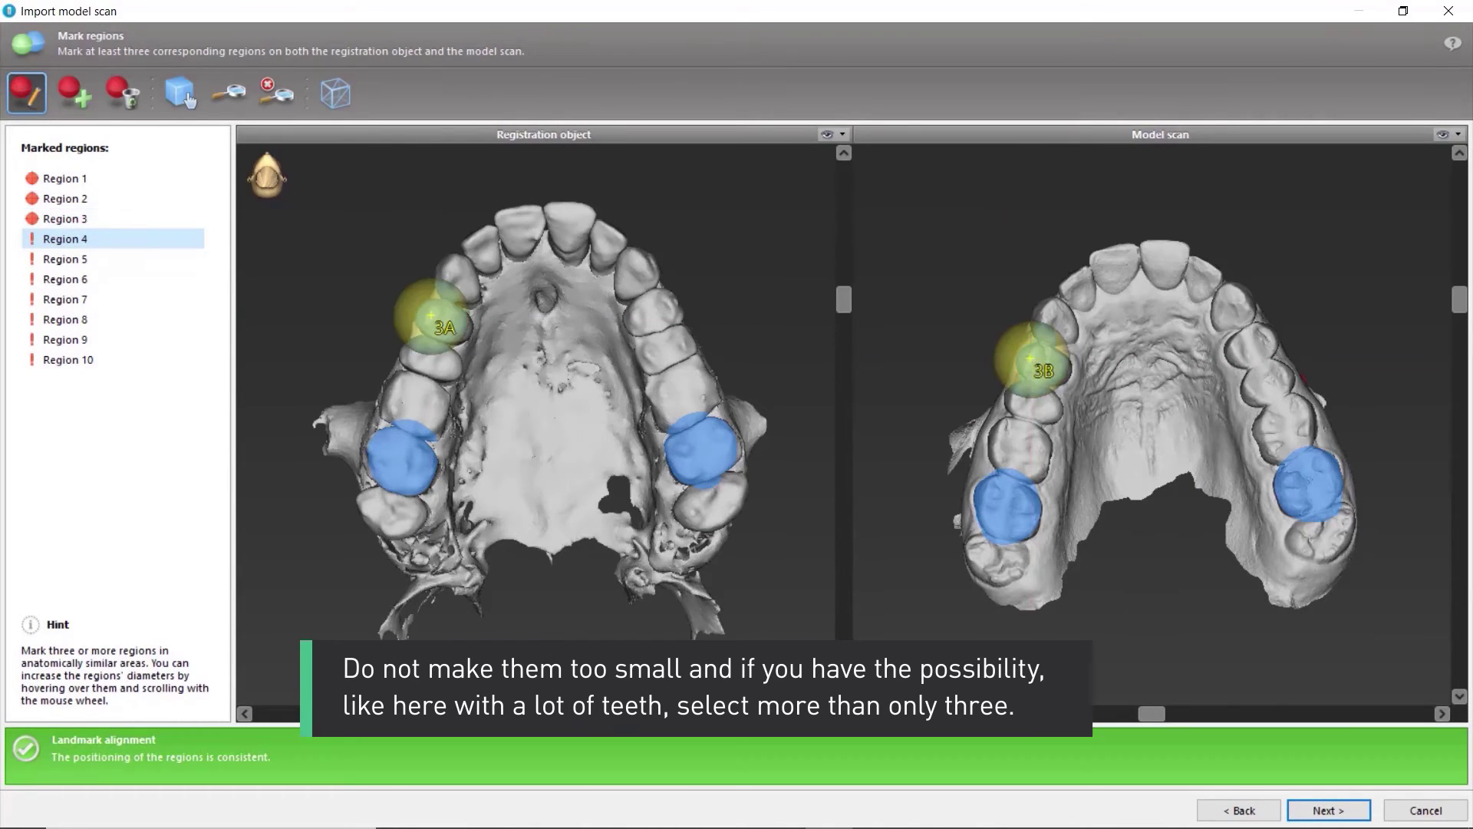
click(569, 211)
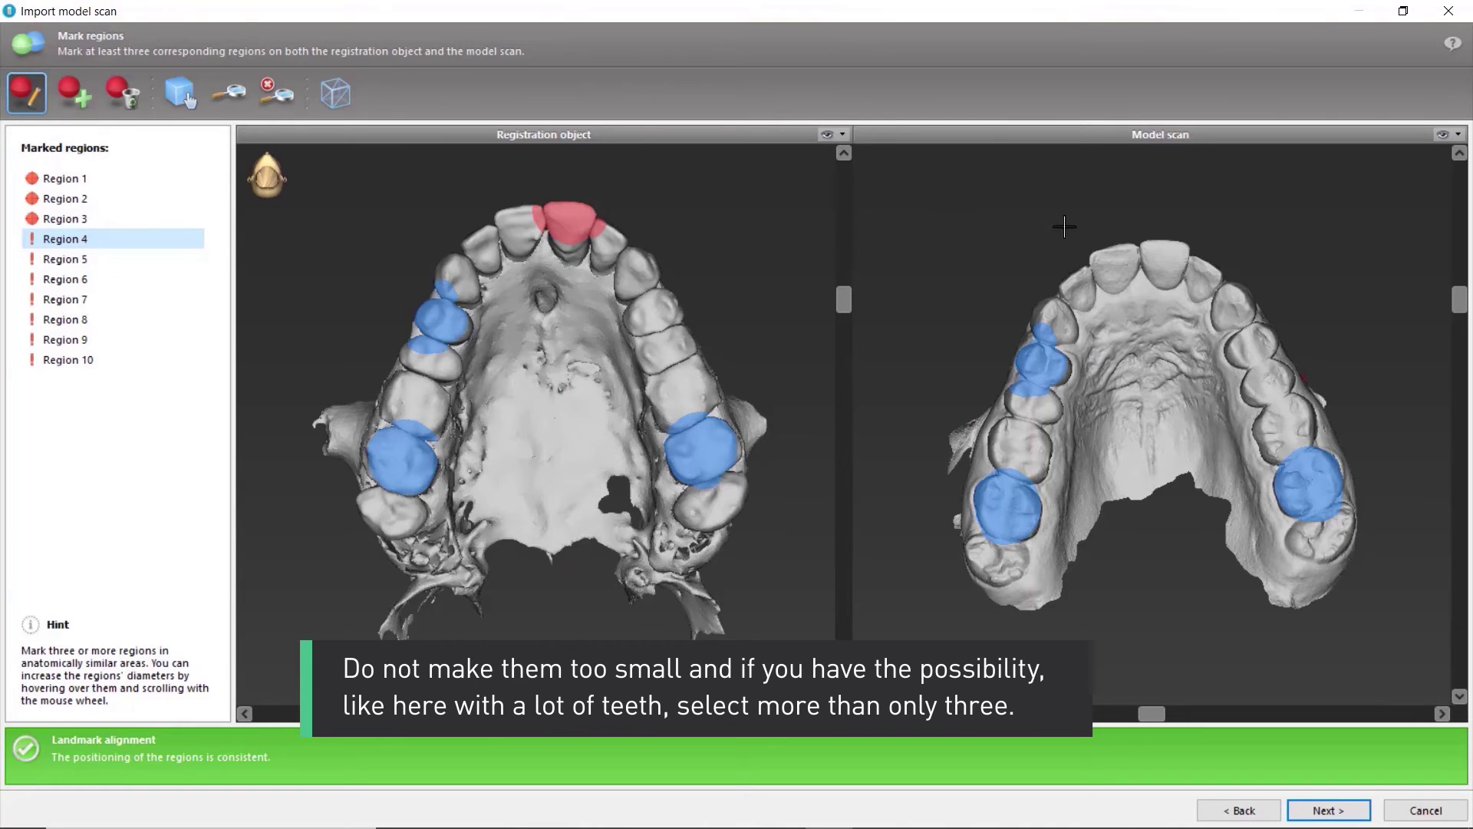
click(1164, 253)
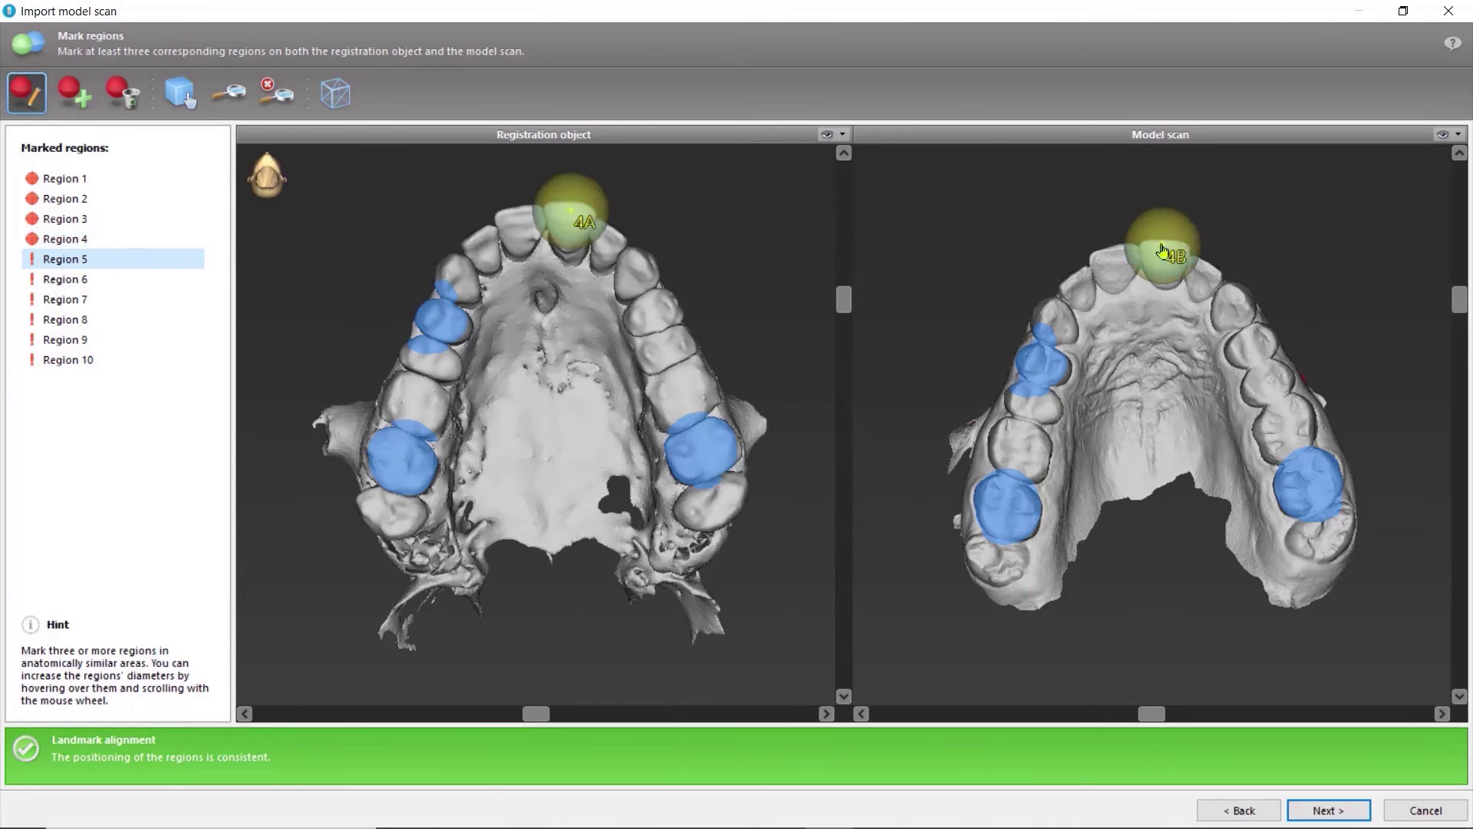
click(1253, 347)
click(652, 314)
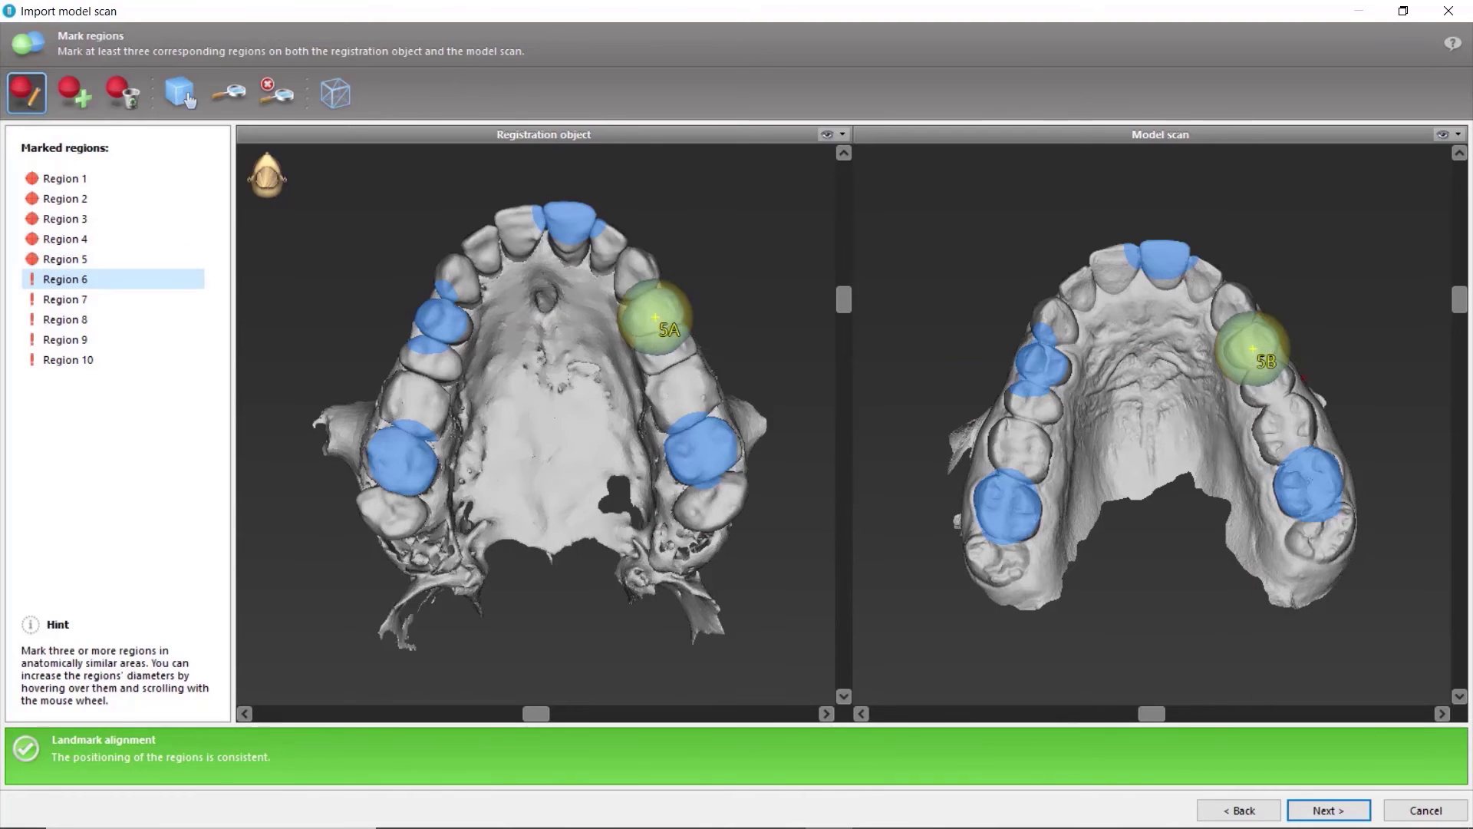
click(1334, 811)
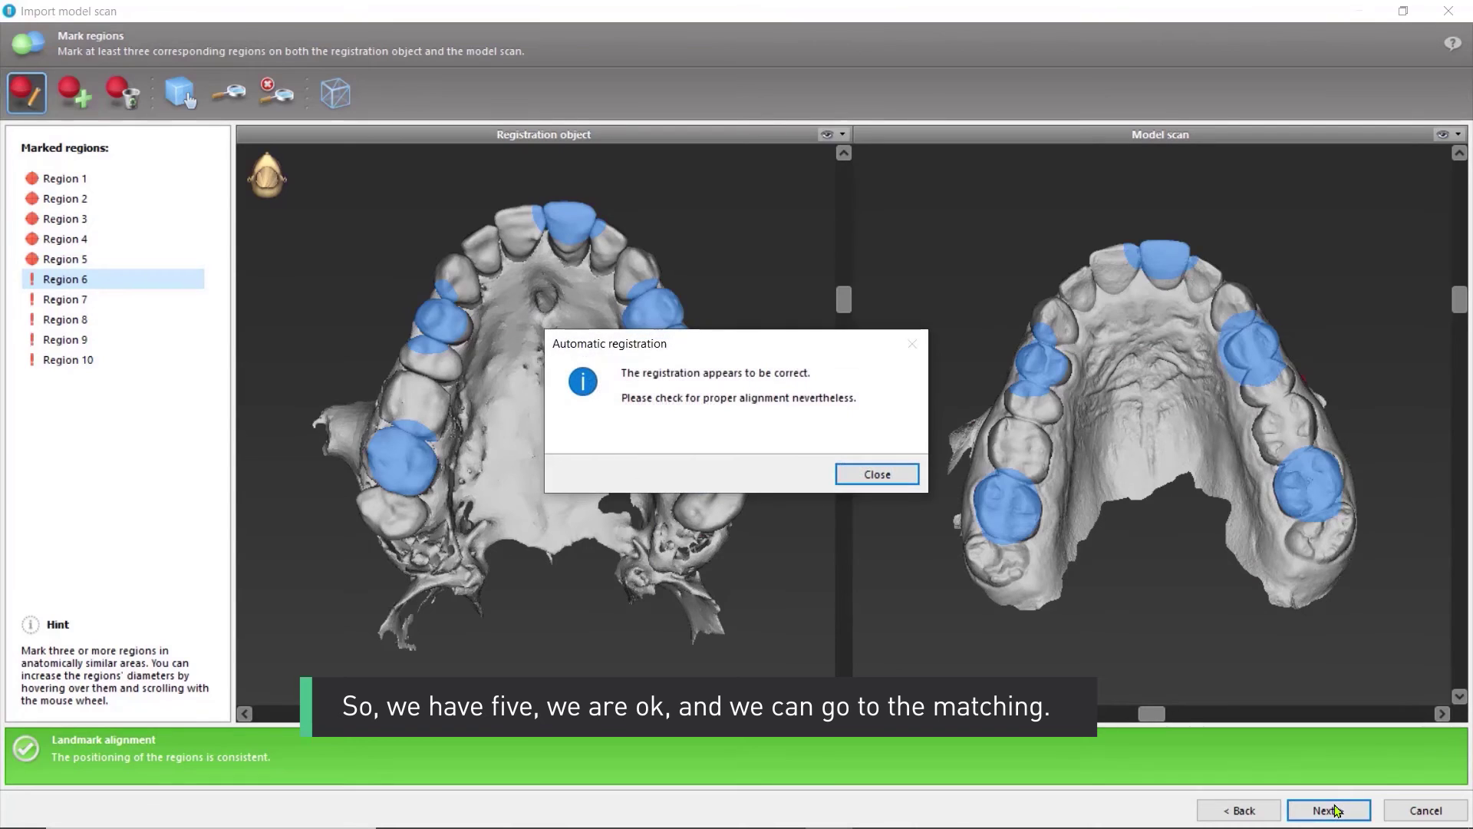
click(866, 474)
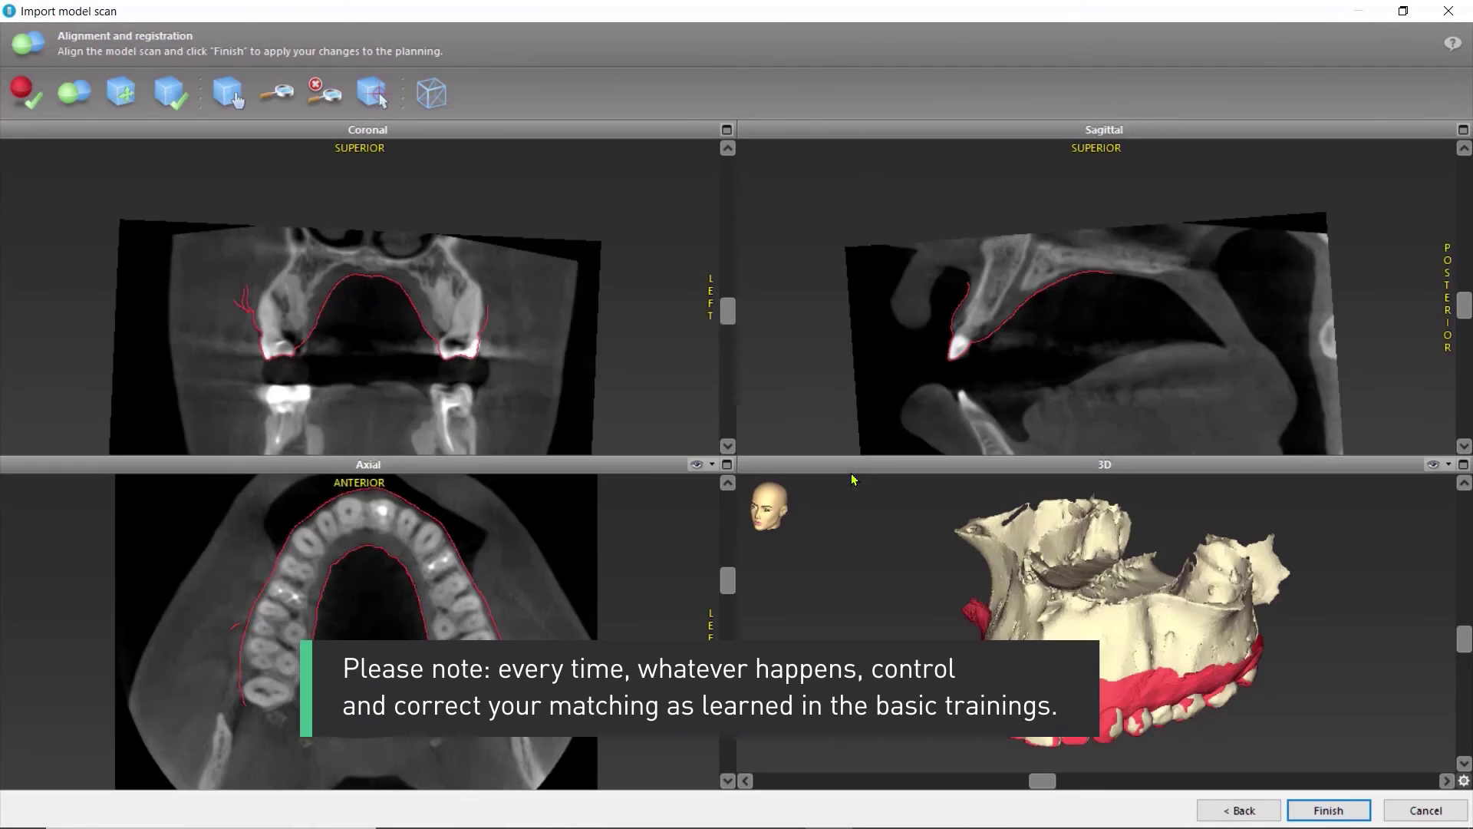
- Check the upper scan's contour against the teeth through the enlarged coronal slices, with the Fine Alignment tool open
double_click(172, 135)
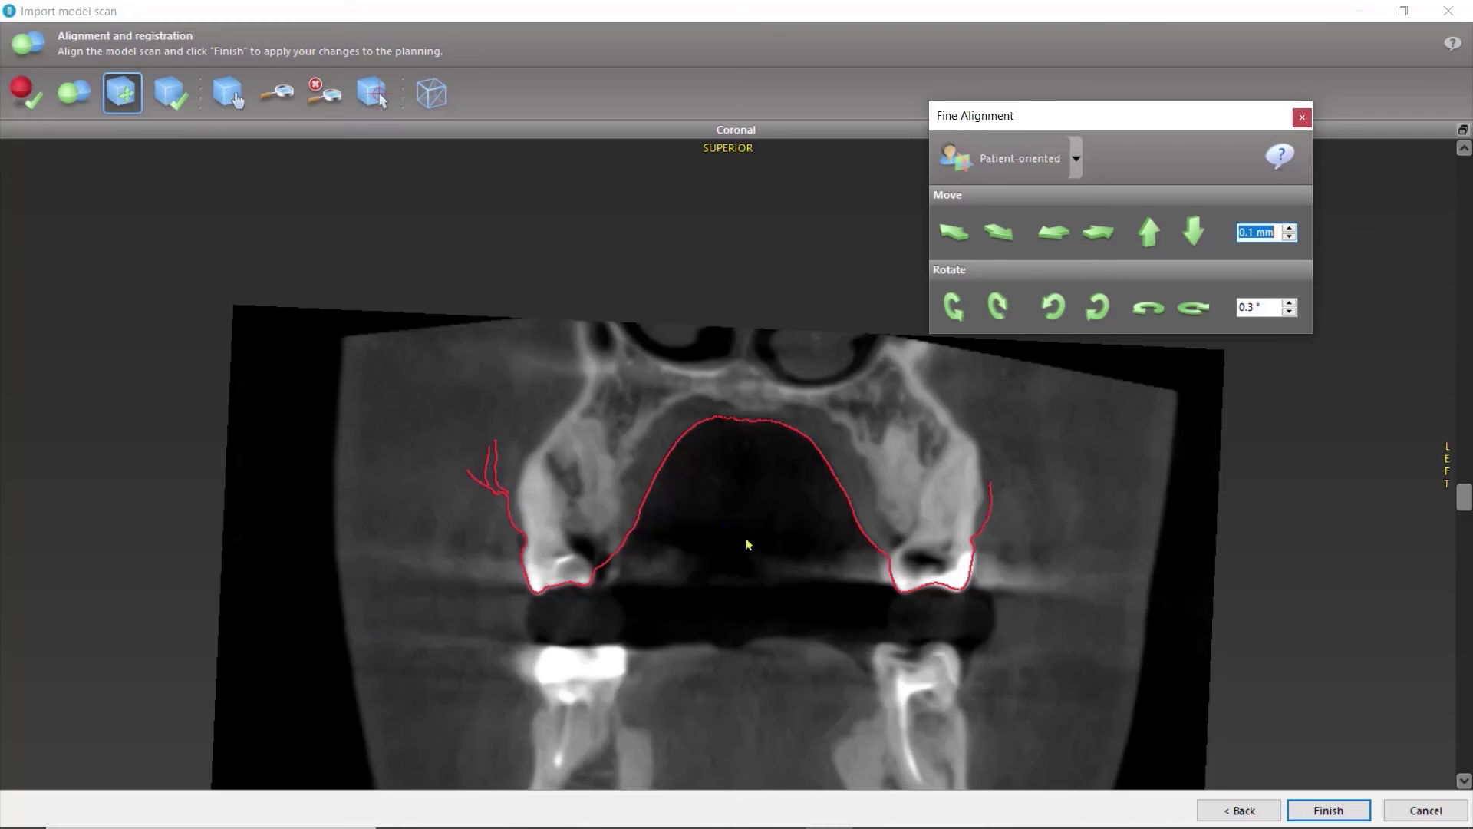
drag(1467, 497, 1468, 611)
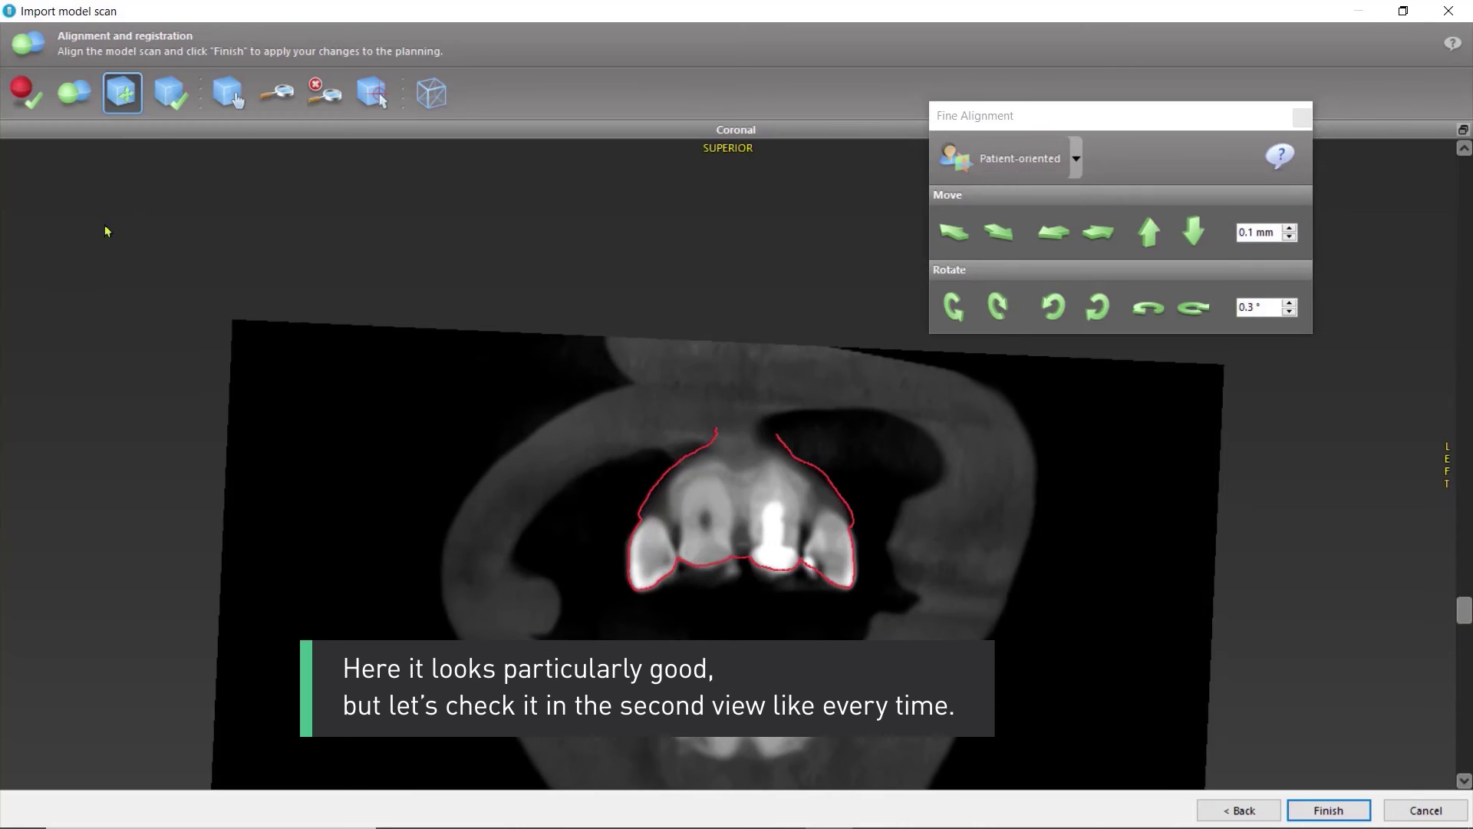
double_click(163, 135)
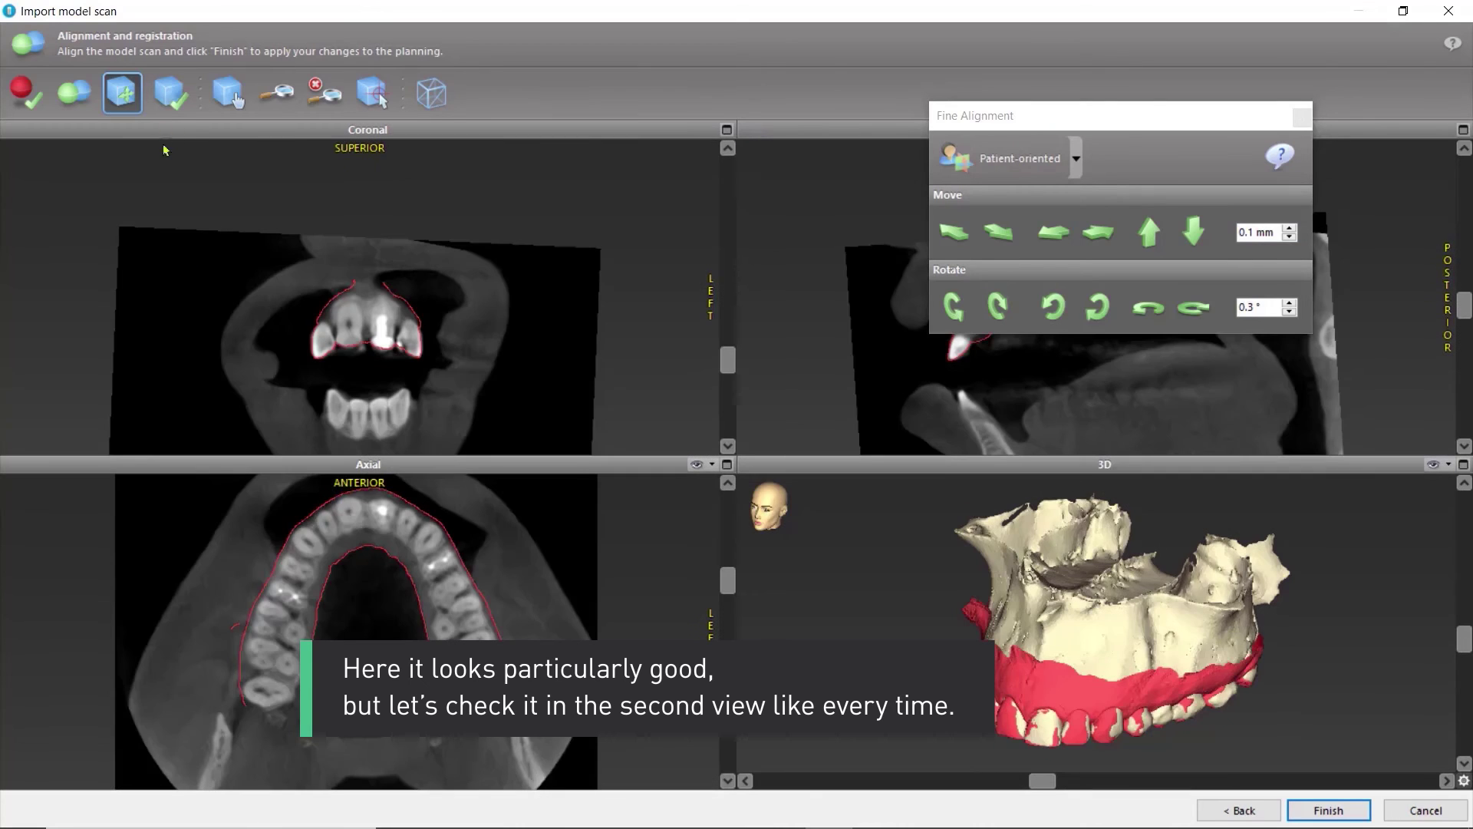
- Check the scan contour through the enlarged axial slices down to the tooth crowns and finish the model scan import
double_click(574, 467)
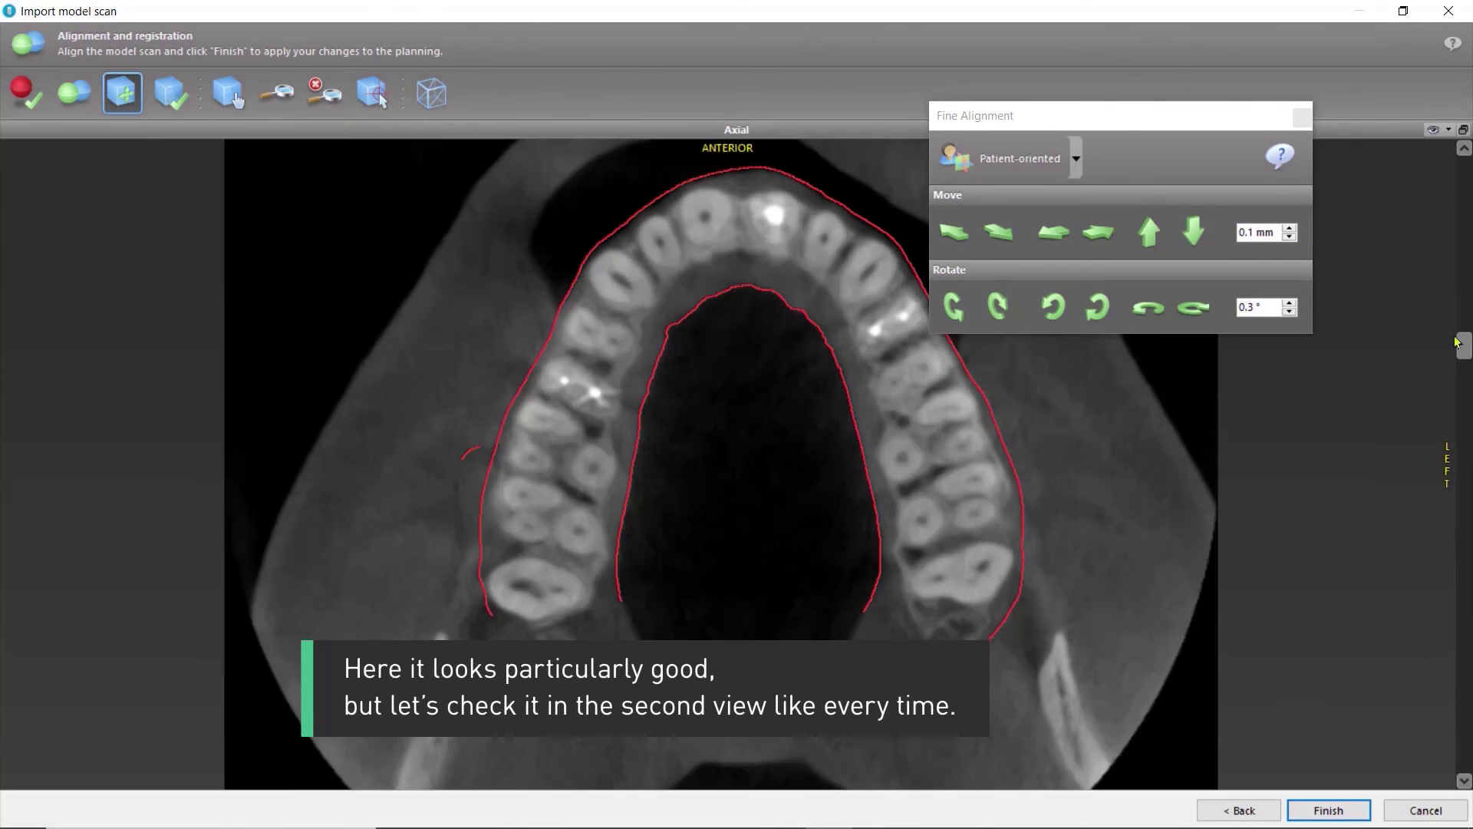
drag(1457, 341, 1465, 399)
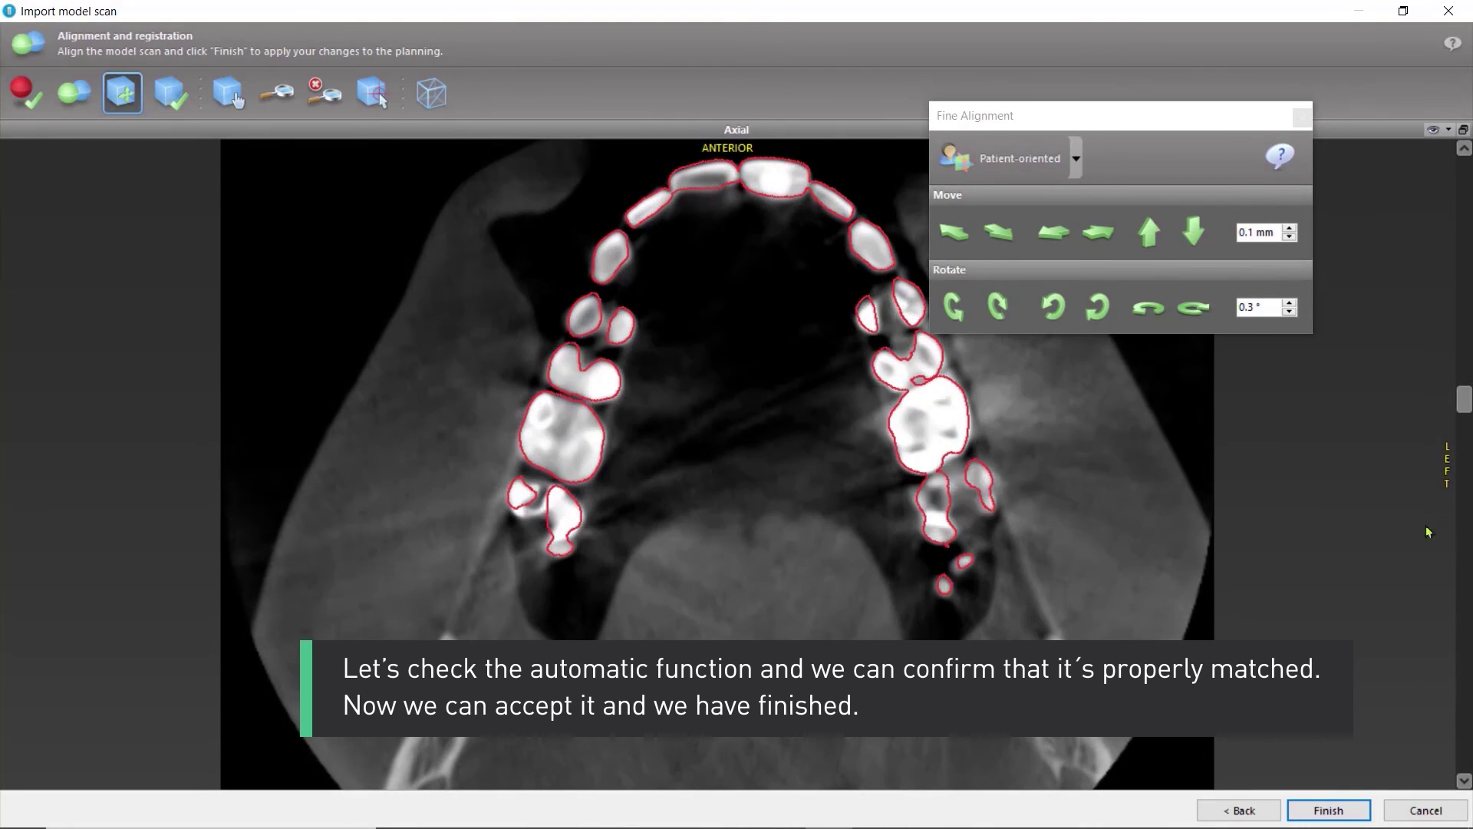
click(1330, 807)
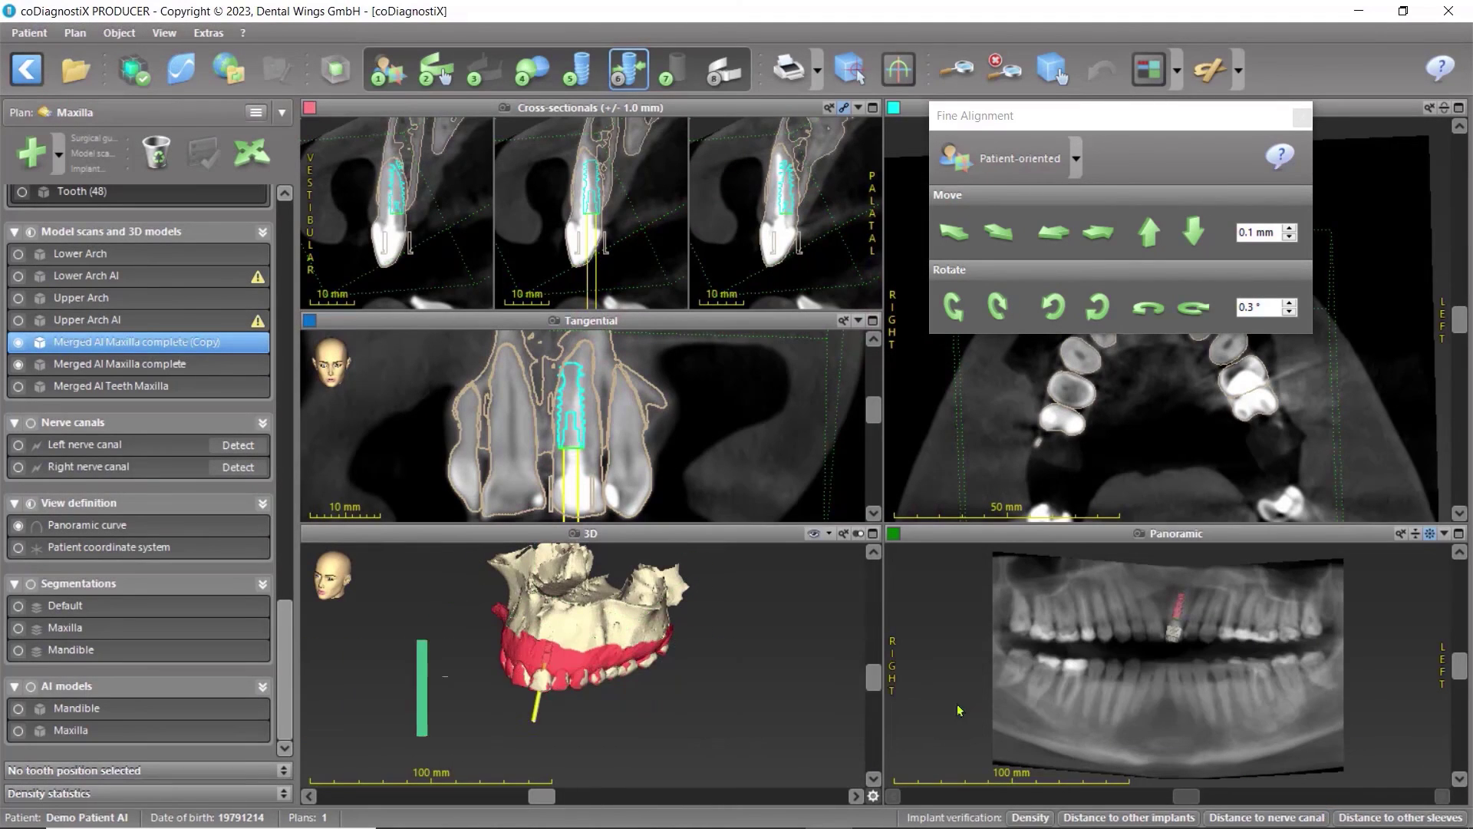